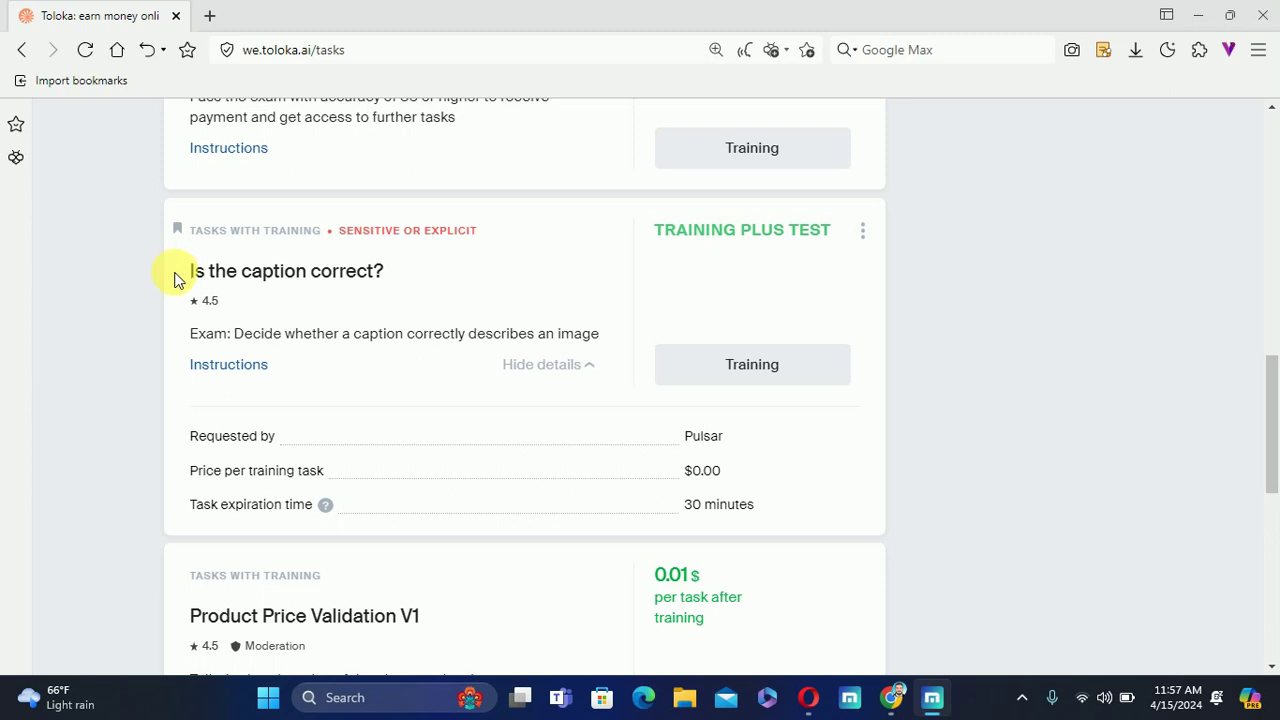
Start the 'Is the caption correct?' training task
drag(181, 271, 397, 271)
click(434, 266)
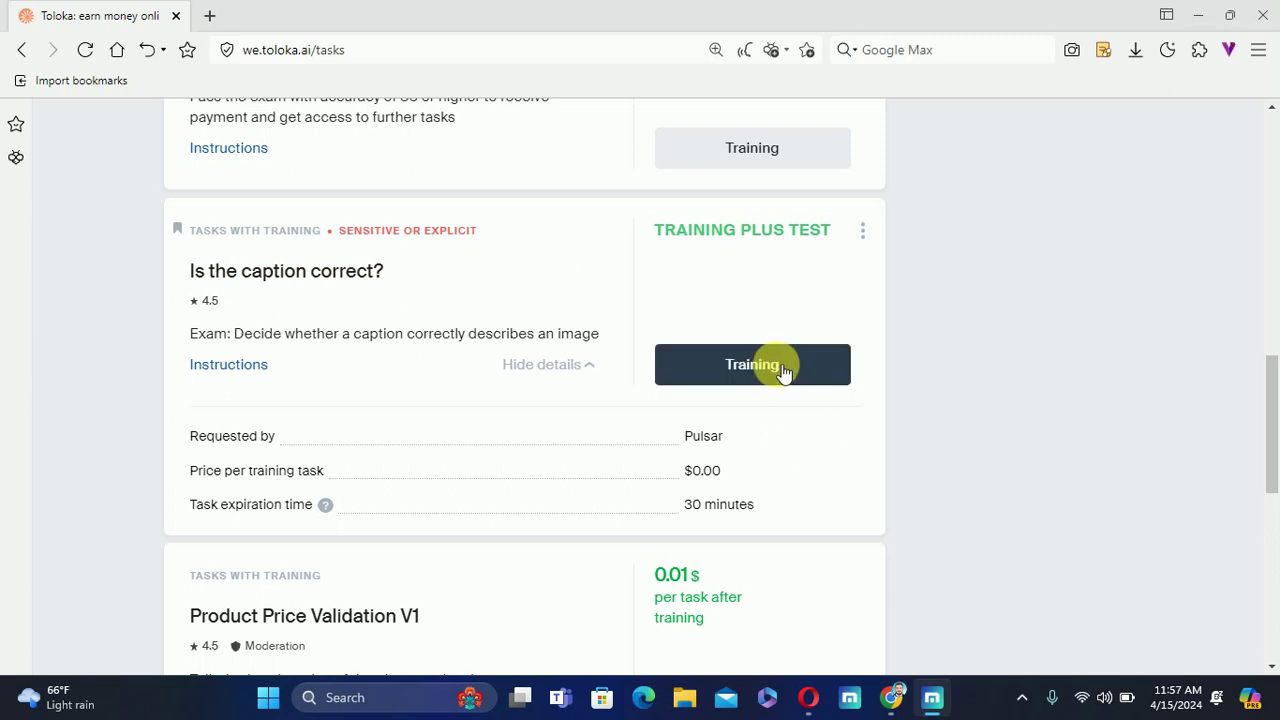
click(817, 363)
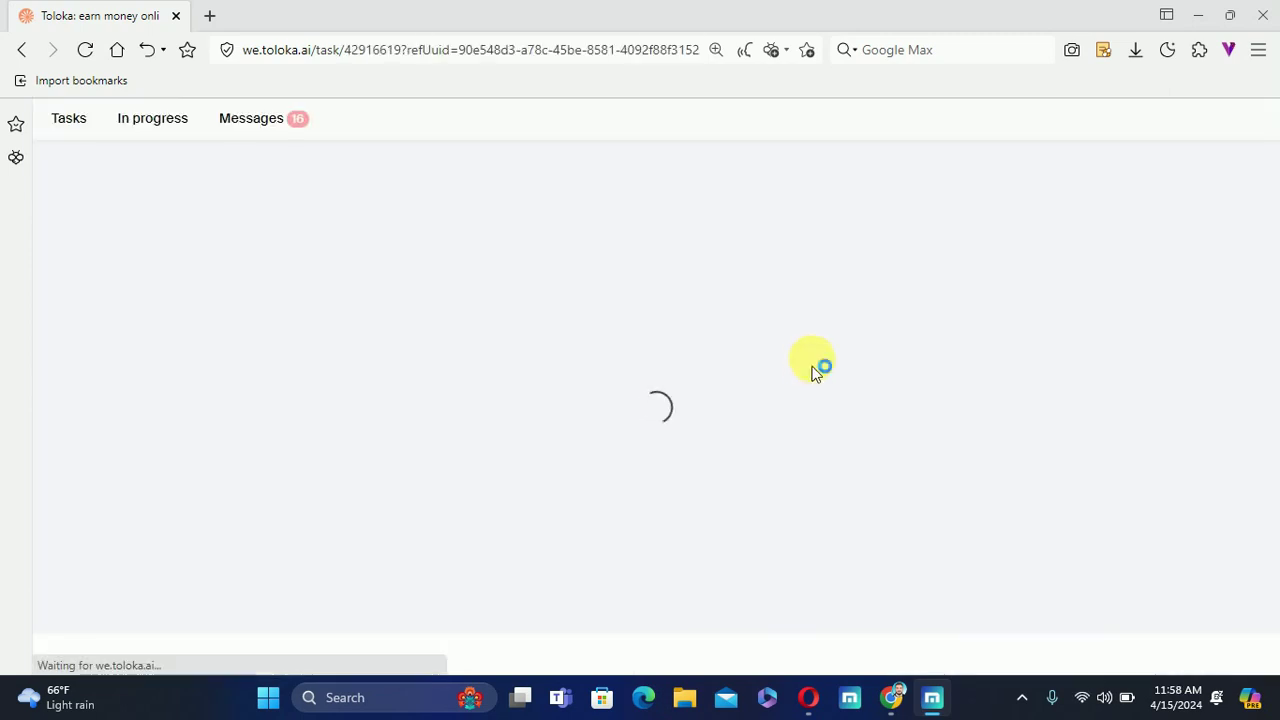
Read through the task instructions and close them
scroll(817, 369, down, 20)
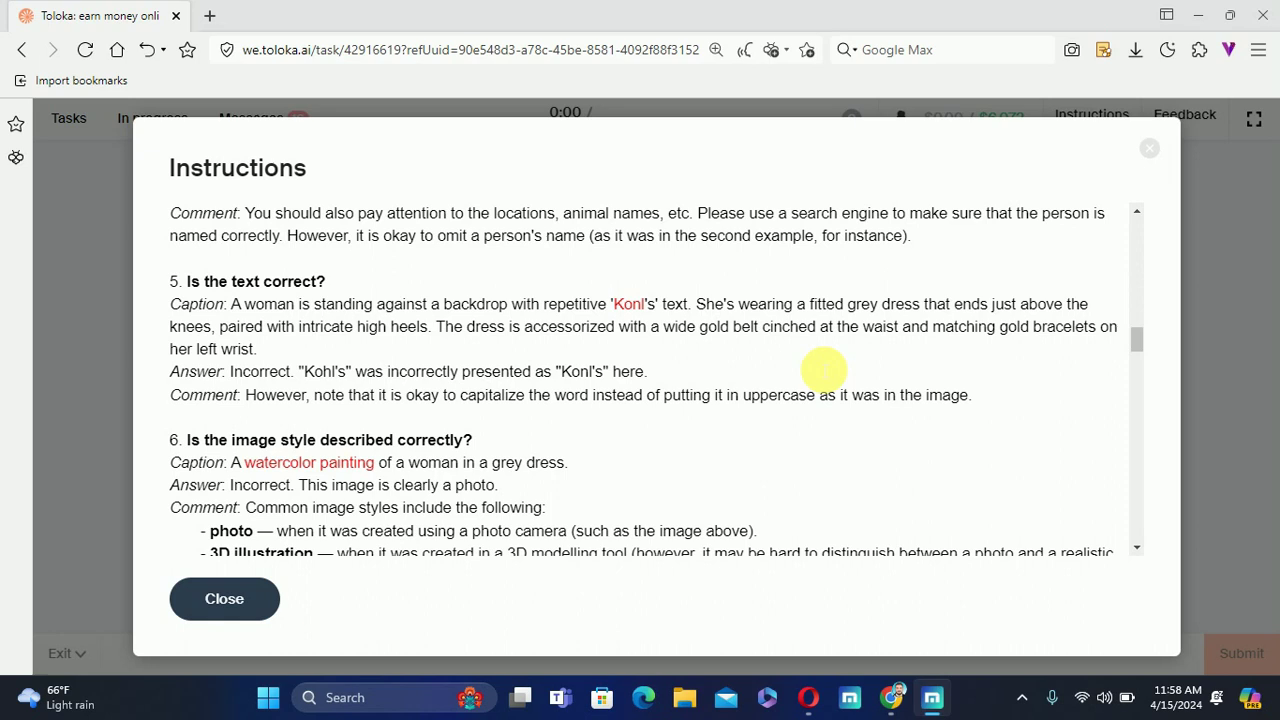
scroll(817, 369, down, 10)
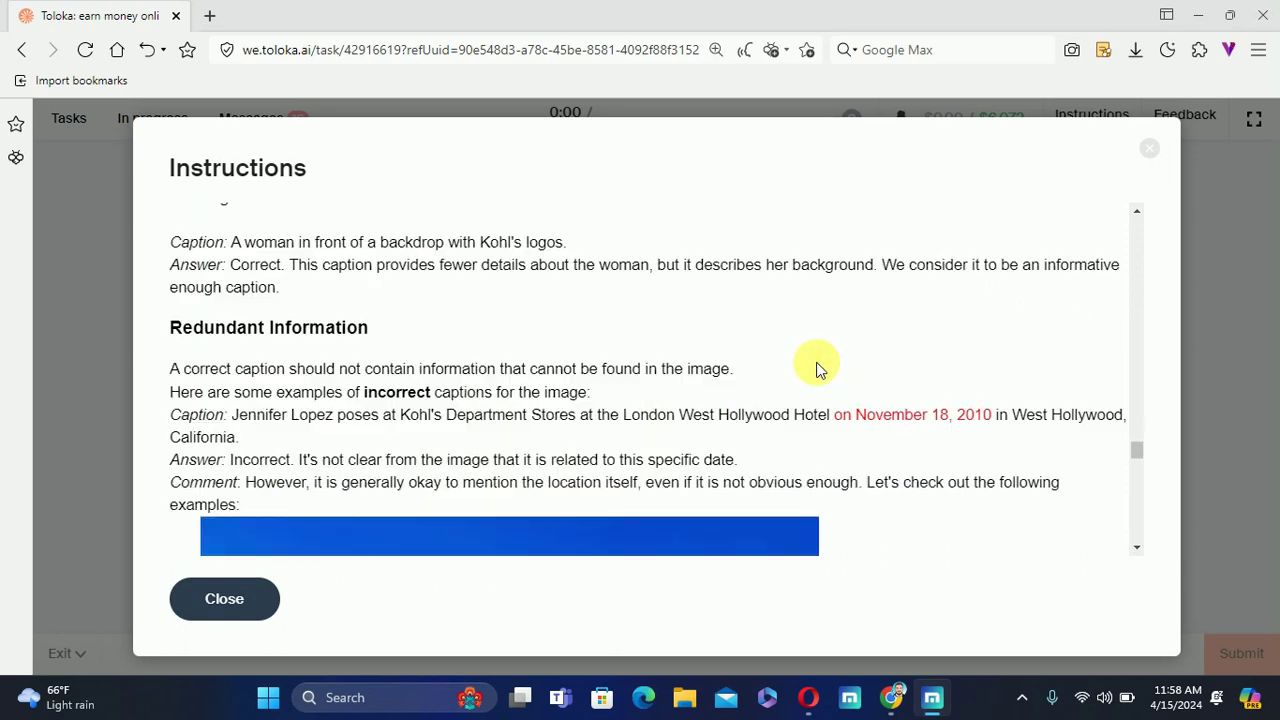
scroll(817, 369, up, 9)
scroll(815, 368, up, 10)
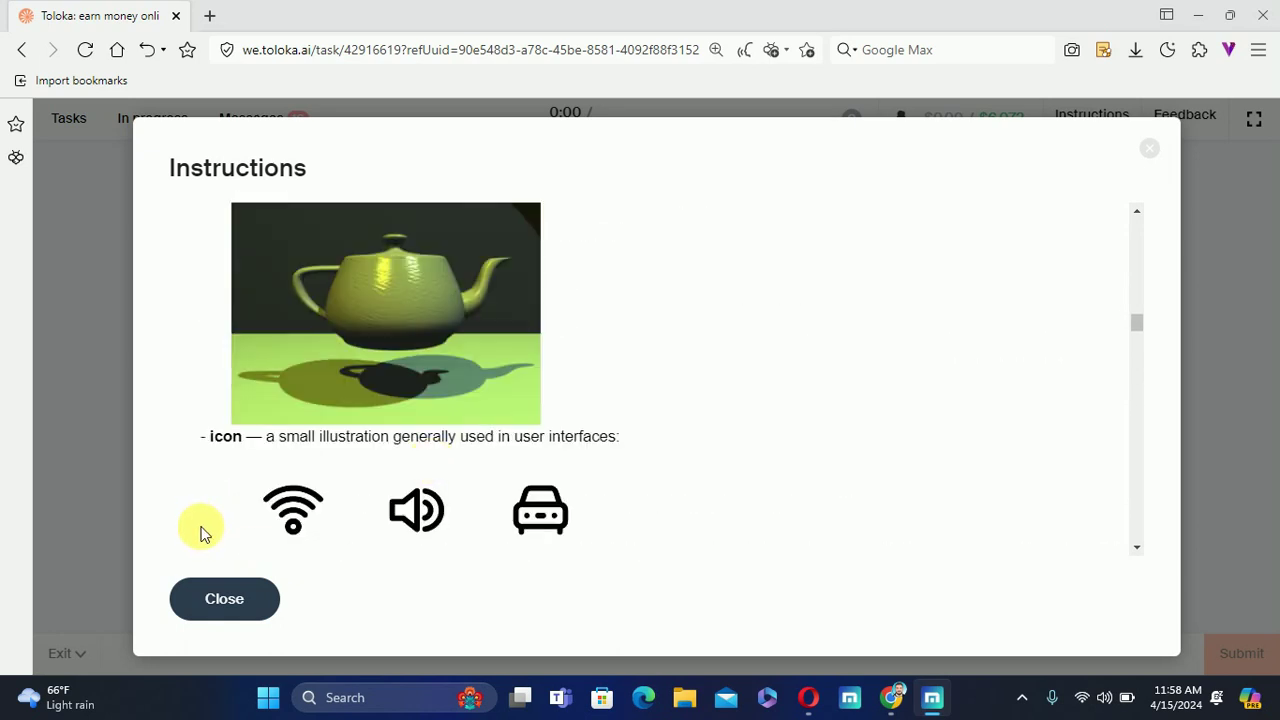
click(225, 602)
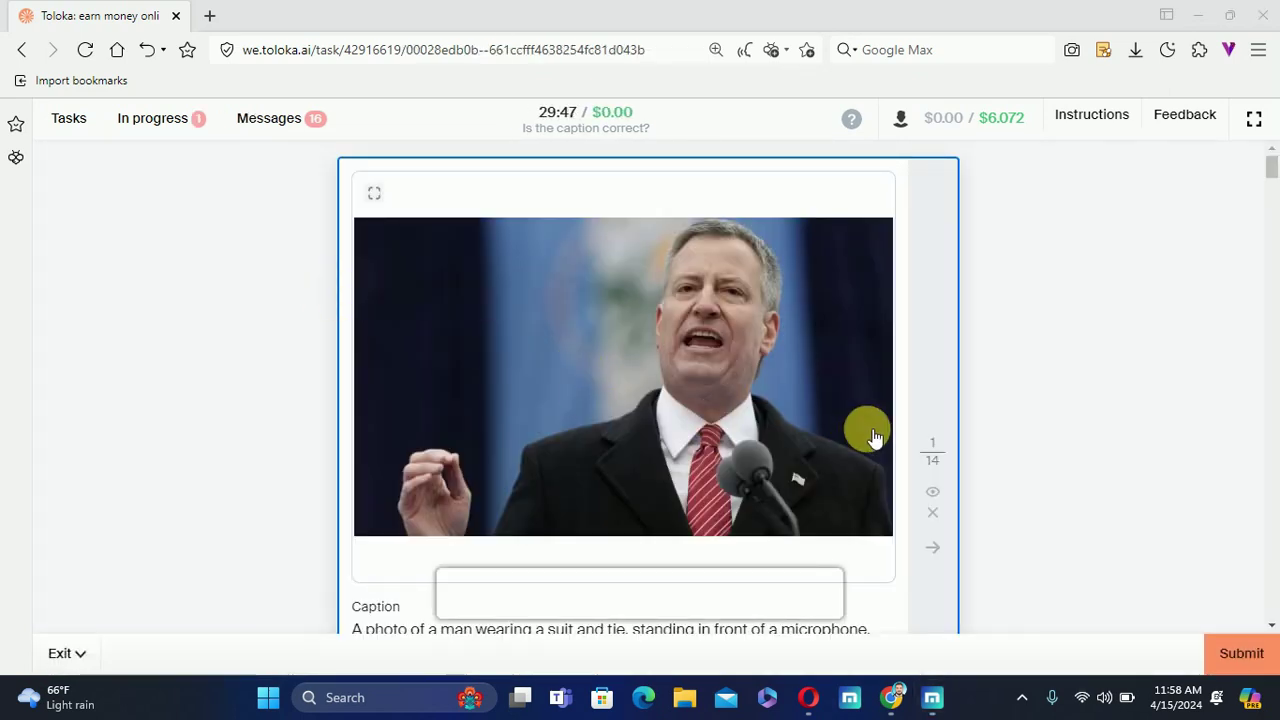
Read the caption of the man in a suit speaking at a microphone and answer Yes for item 1
scroll(868, 432, down, 3)
scroll(873, 435, down, 2)
scroll(871, 431, up, 5)
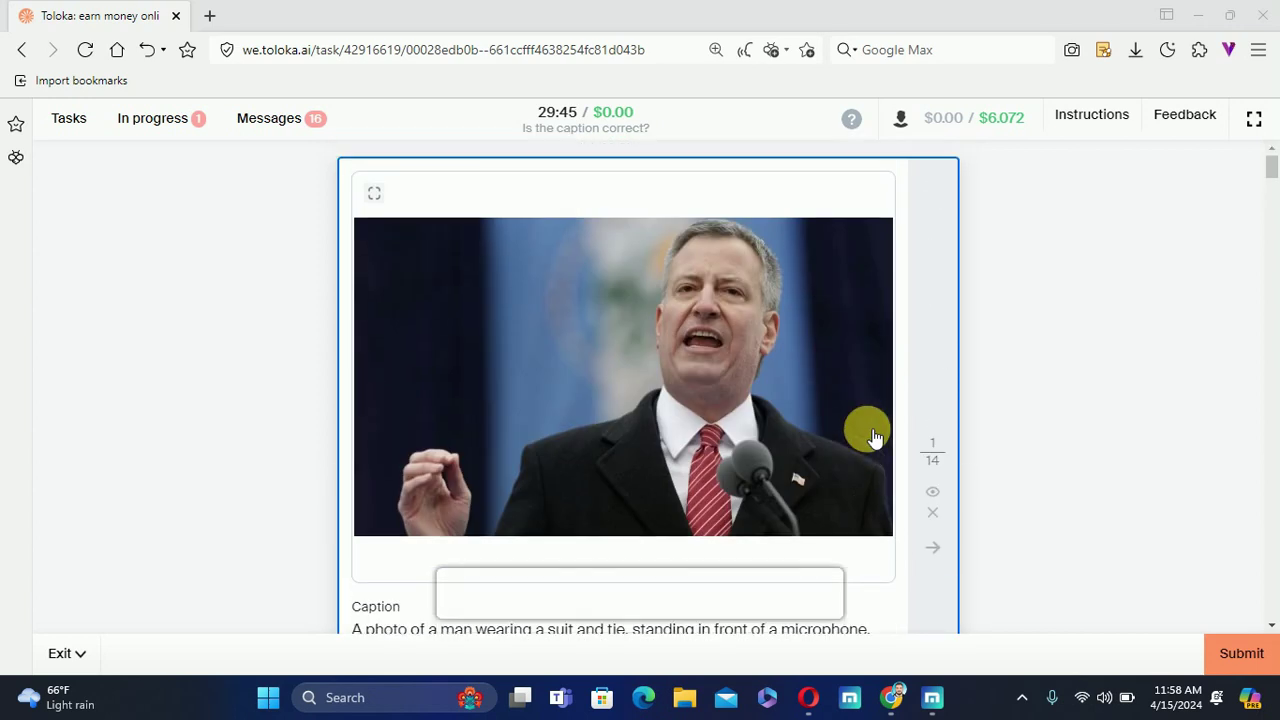
drag(1275, 180, 1275, 193)
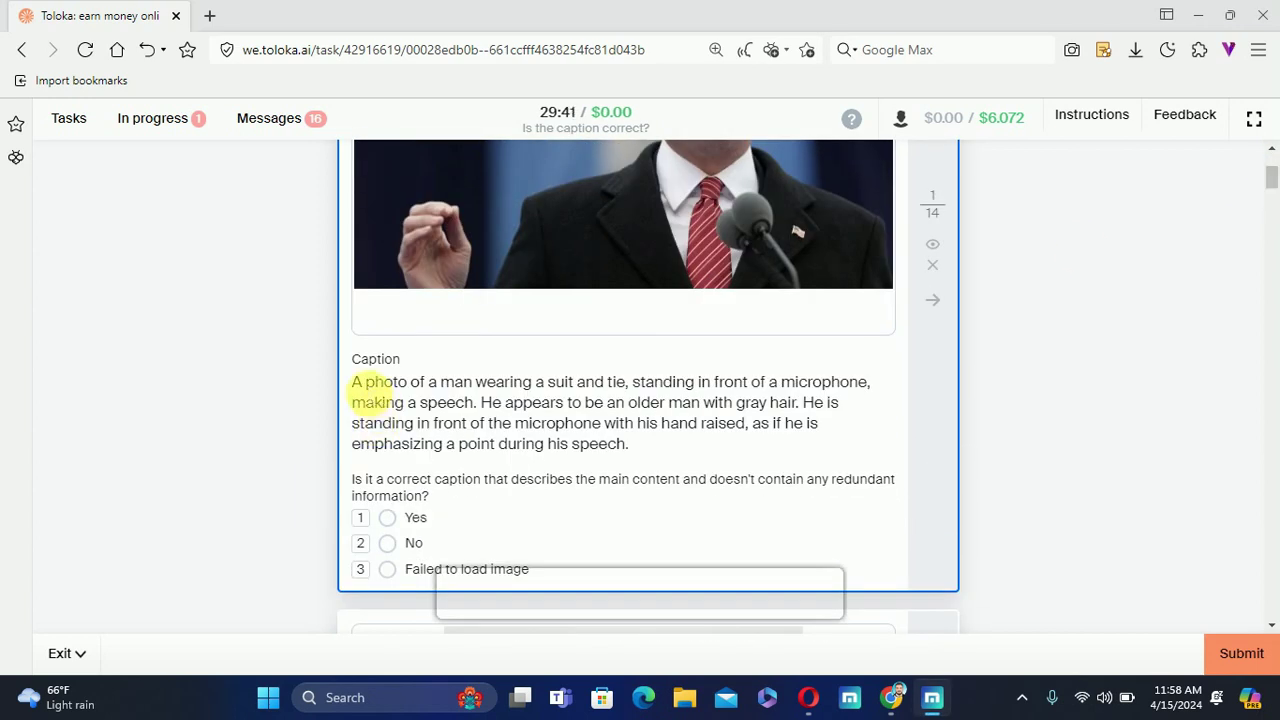
drag(370, 388, 766, 460)
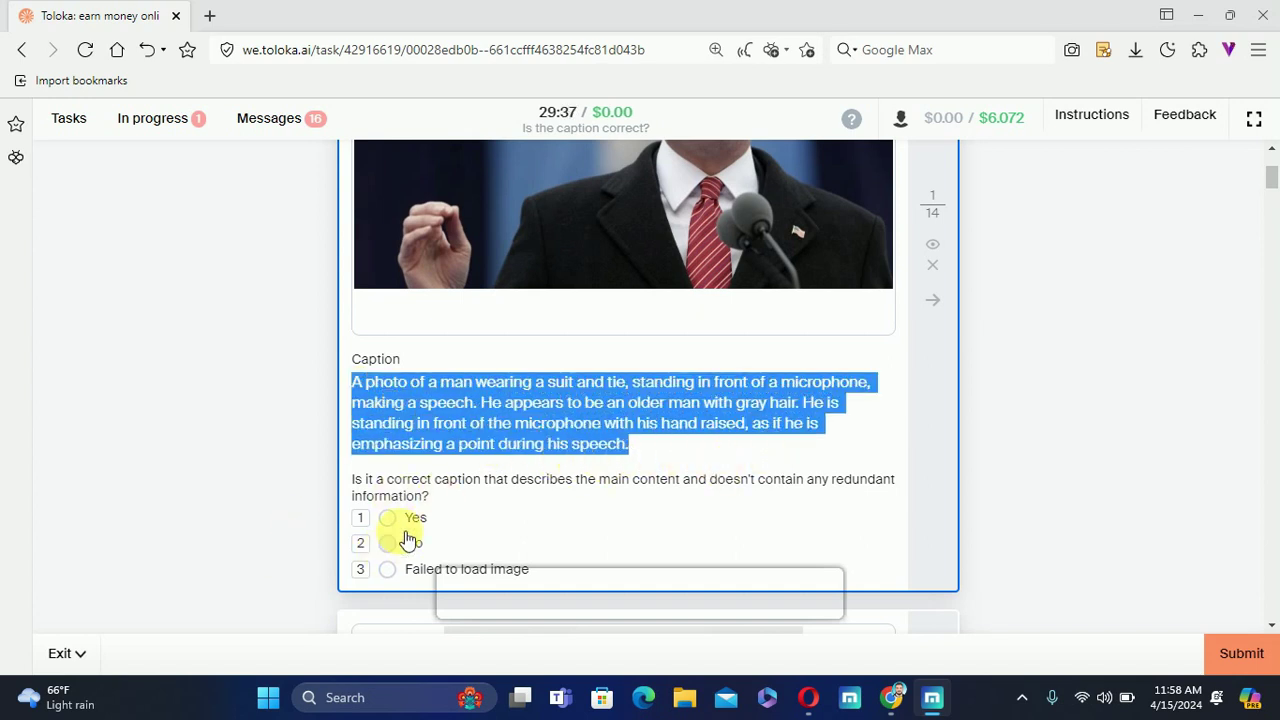
click(1079, 381)
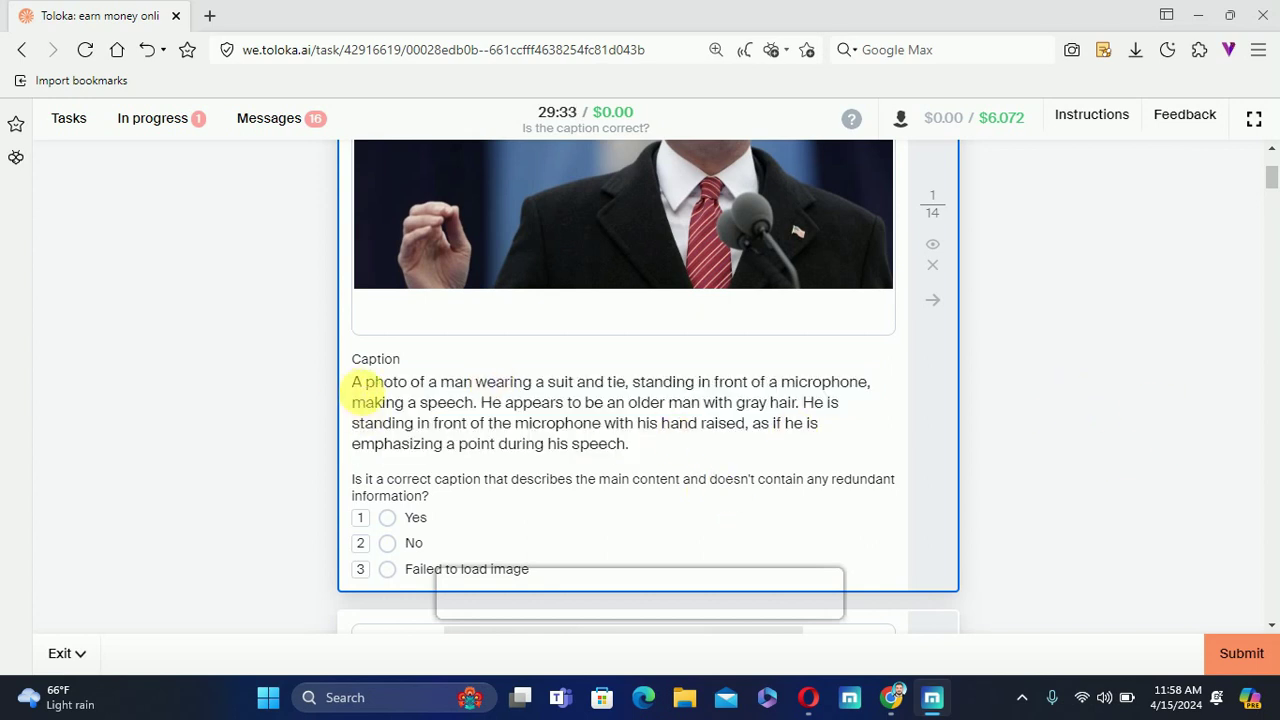
drag(354, 383, 671, 463)
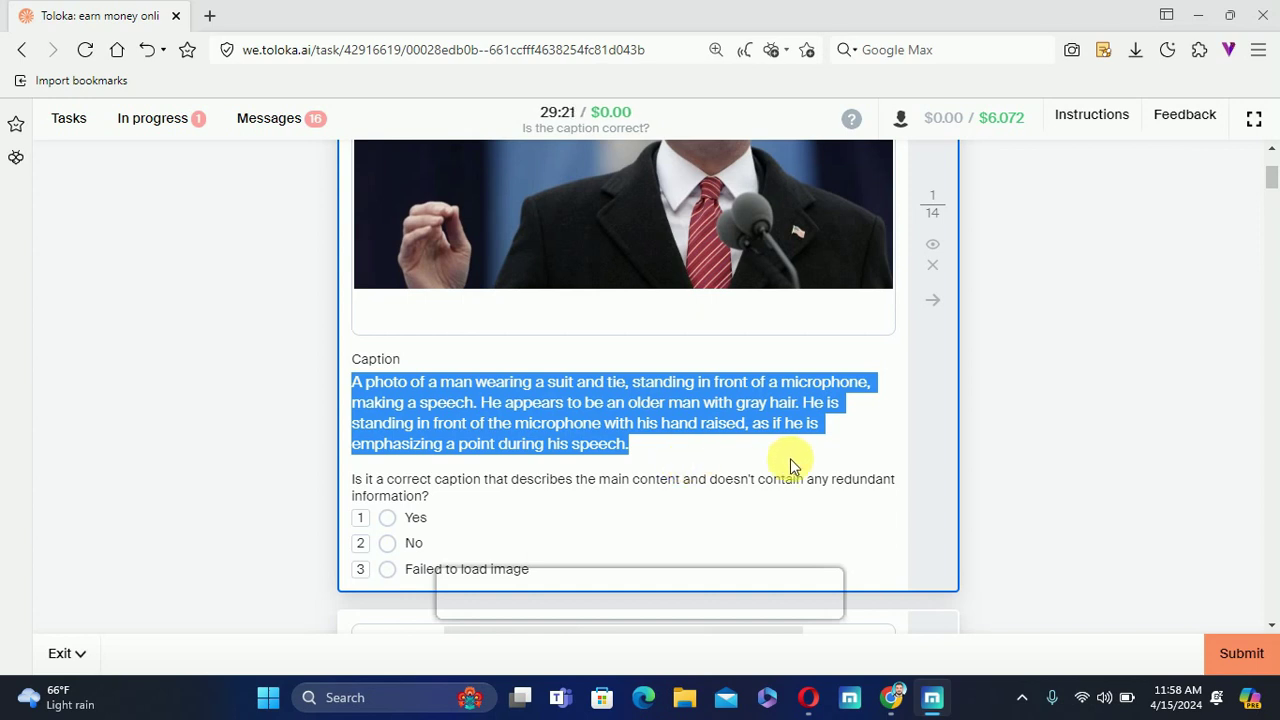
click(878, 418)
scroll(1041, 432, up, 1)
scroll(1041, 432, up, 2)
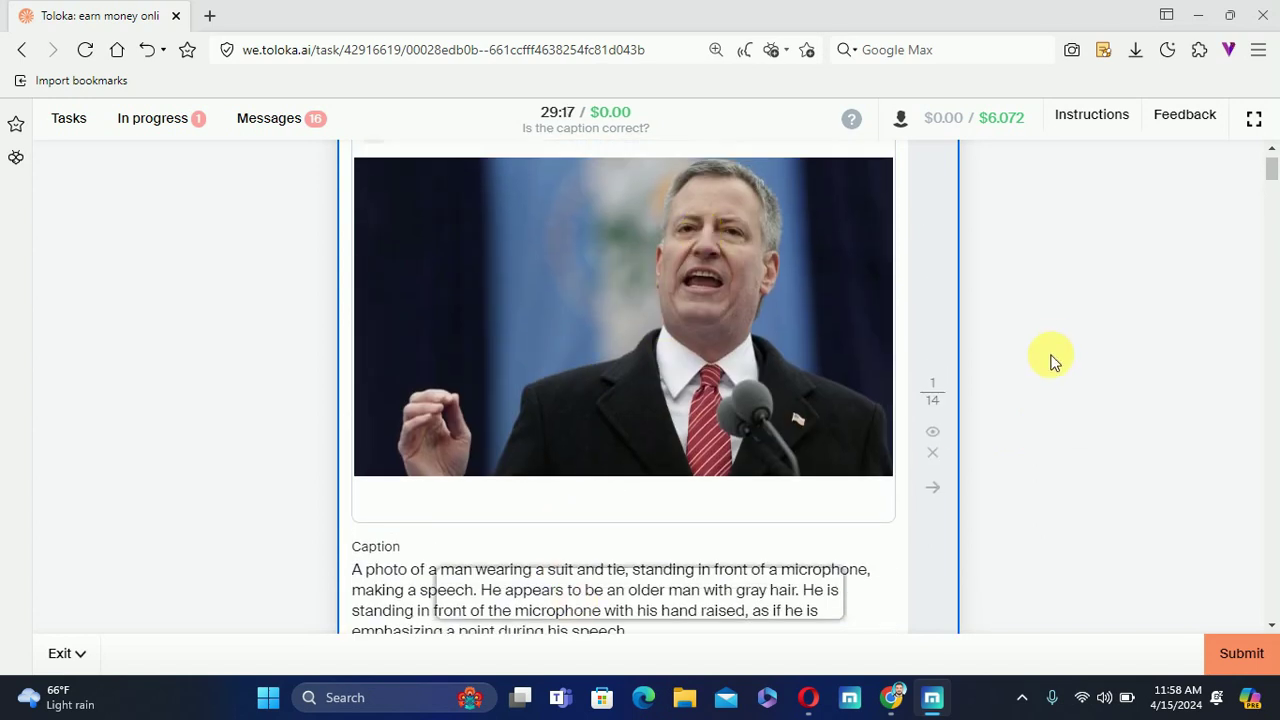
scroll(1047, 370, down, 2)
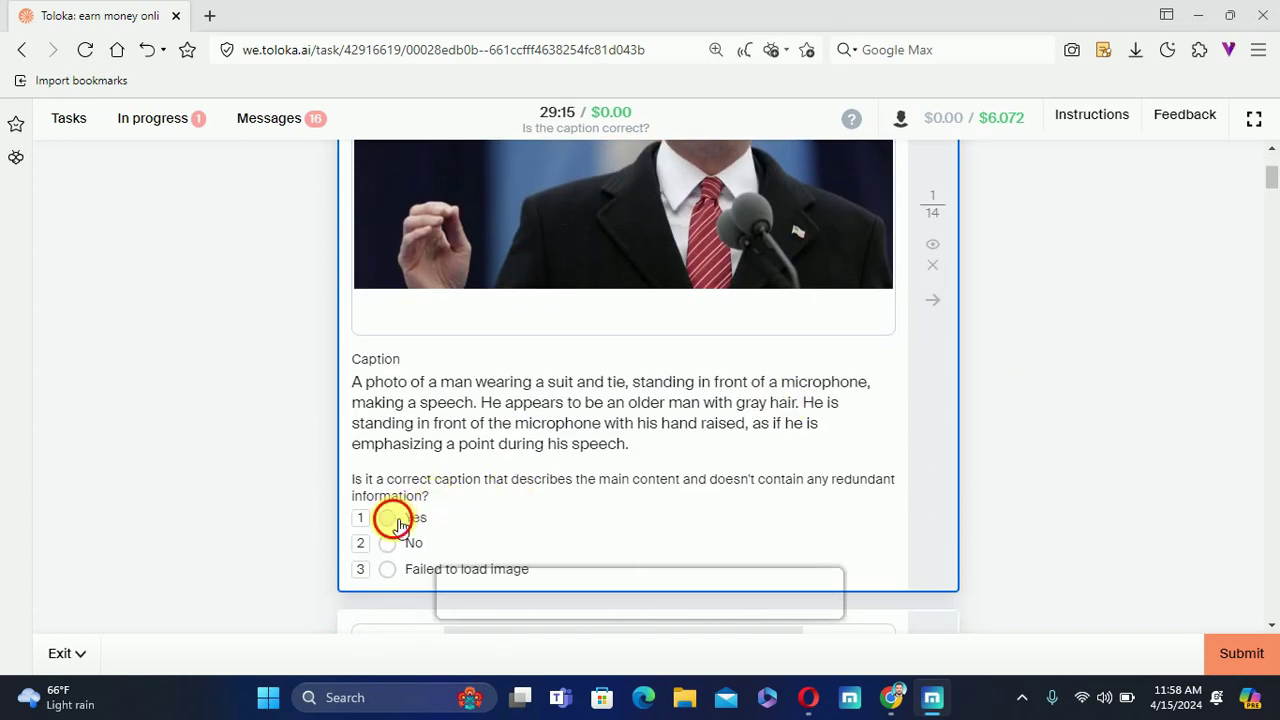
click(399, 524)
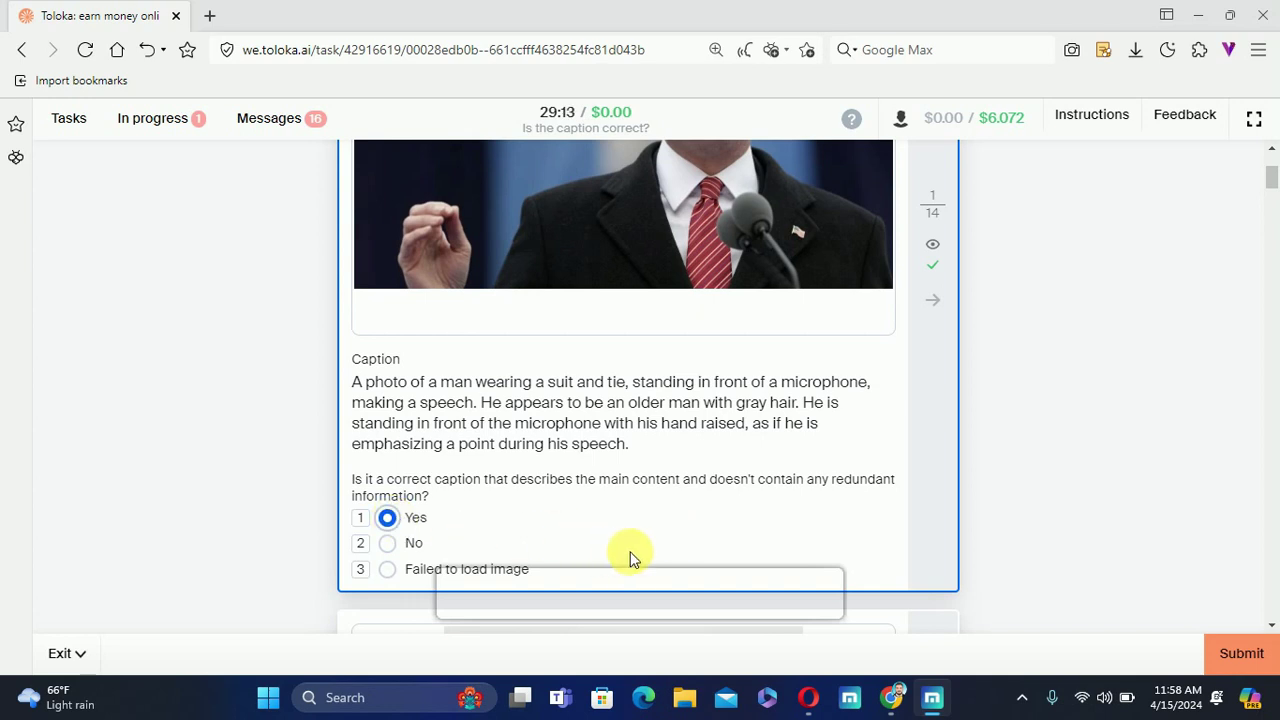
scroll(1168, 437, down, 1)
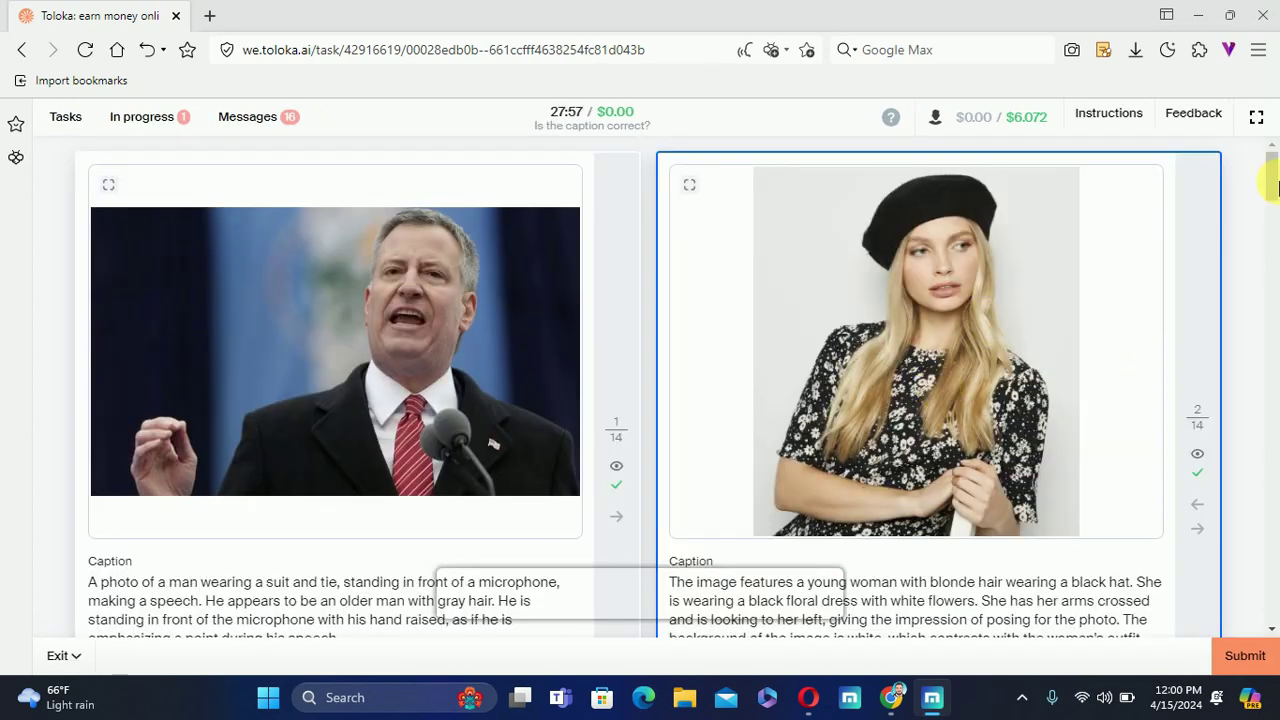
Answer No for item 2, the woman in a black beret with a doubtful arms-crossed phrase
scroll(1272, 168, down, 2)
scroll(1272, 165, up, 2)
scroll(1270, 172, down, 1)
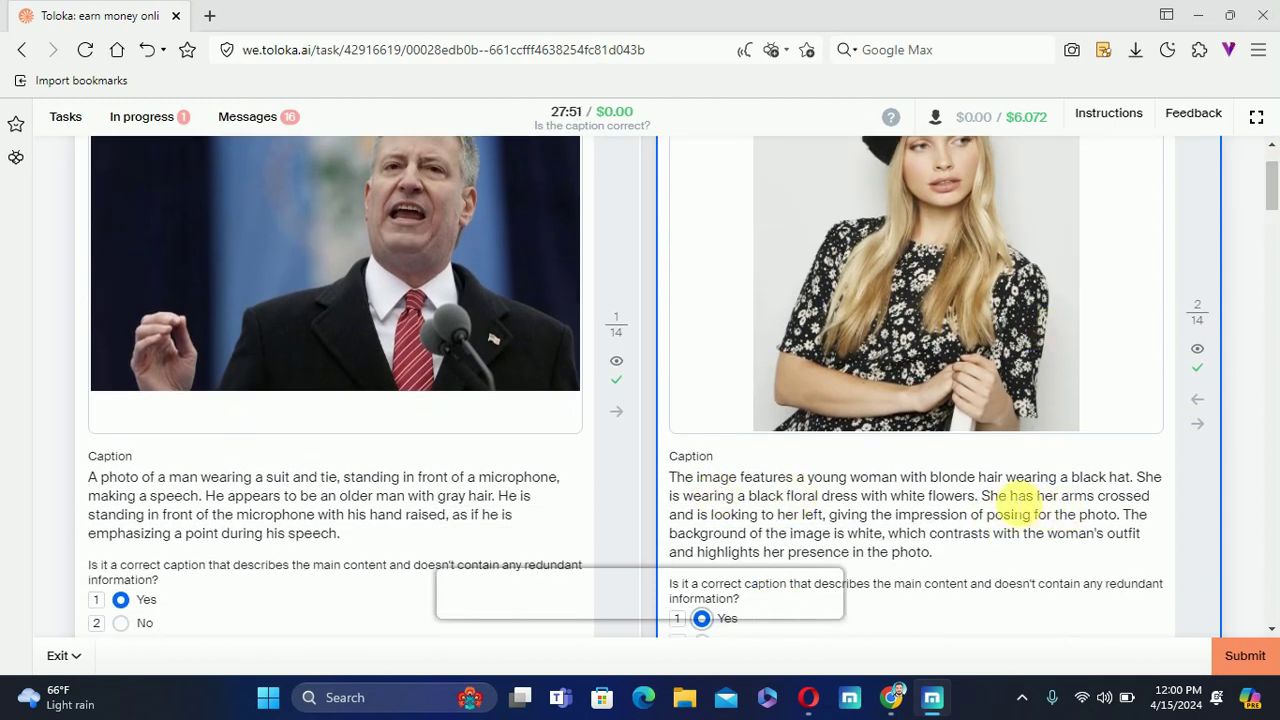
drag(998, 497, 1164, 499)
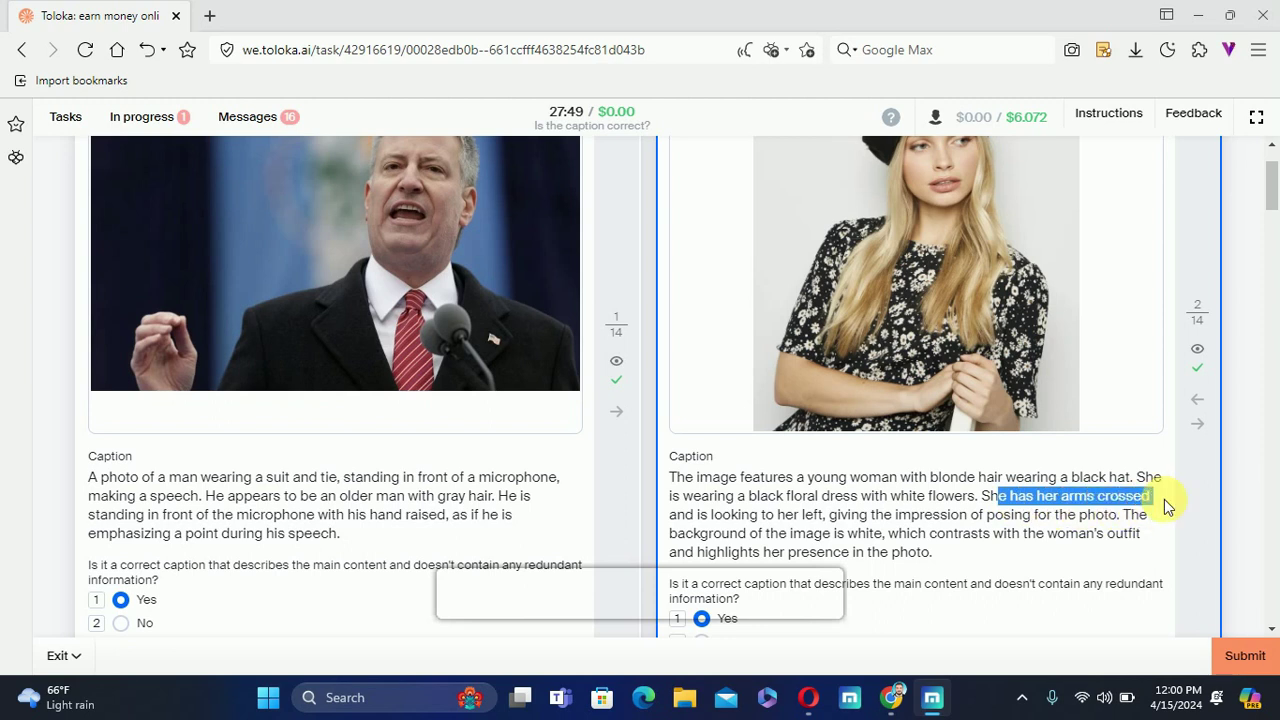
click(1210, 519)
scroll(1128, 494, down, 2)
click(702, 456)
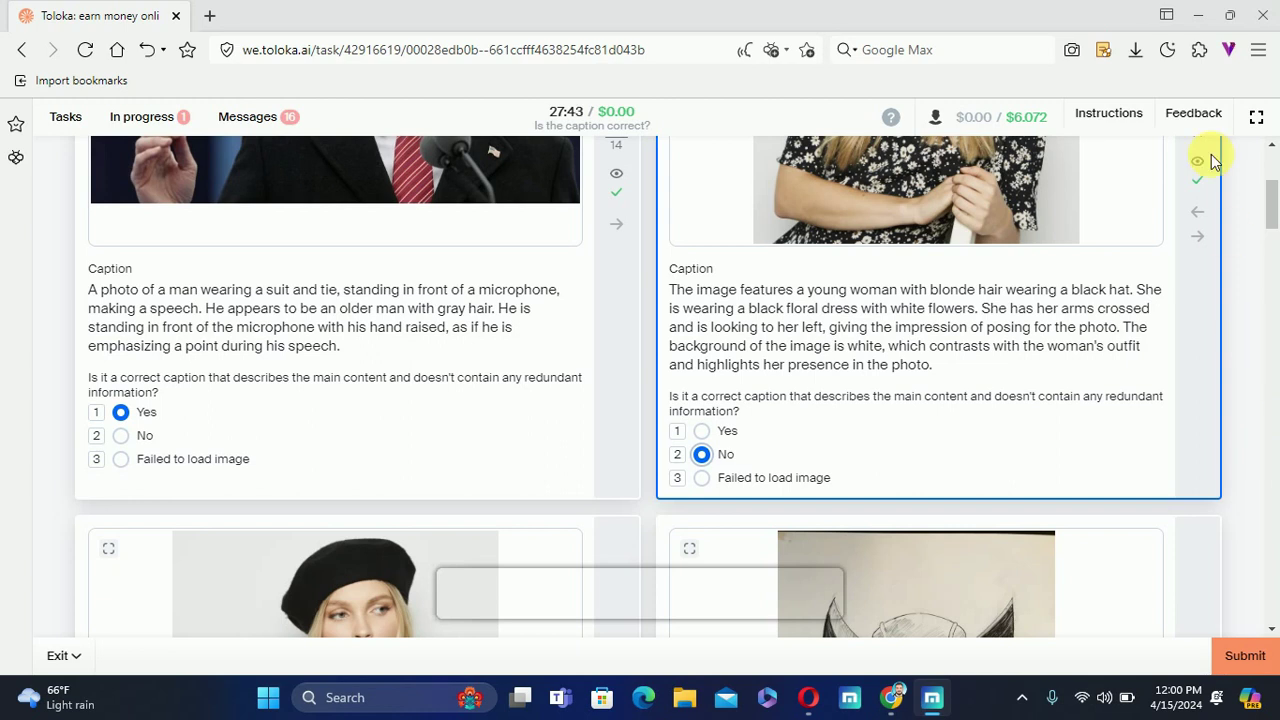
Zoom the browser page out one step from the Maxthon menu
click(1258, 49)
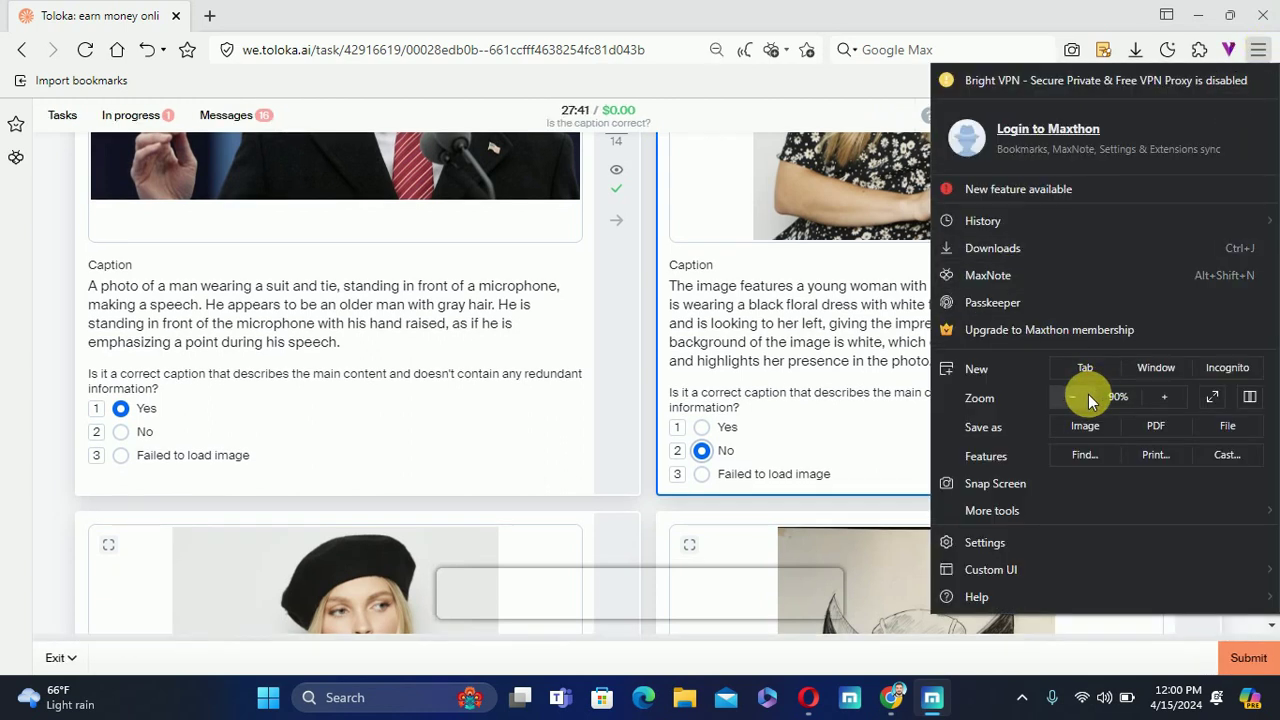
click(1088, 394)
click(647, 470)
scroll(647, 470, down, 4)
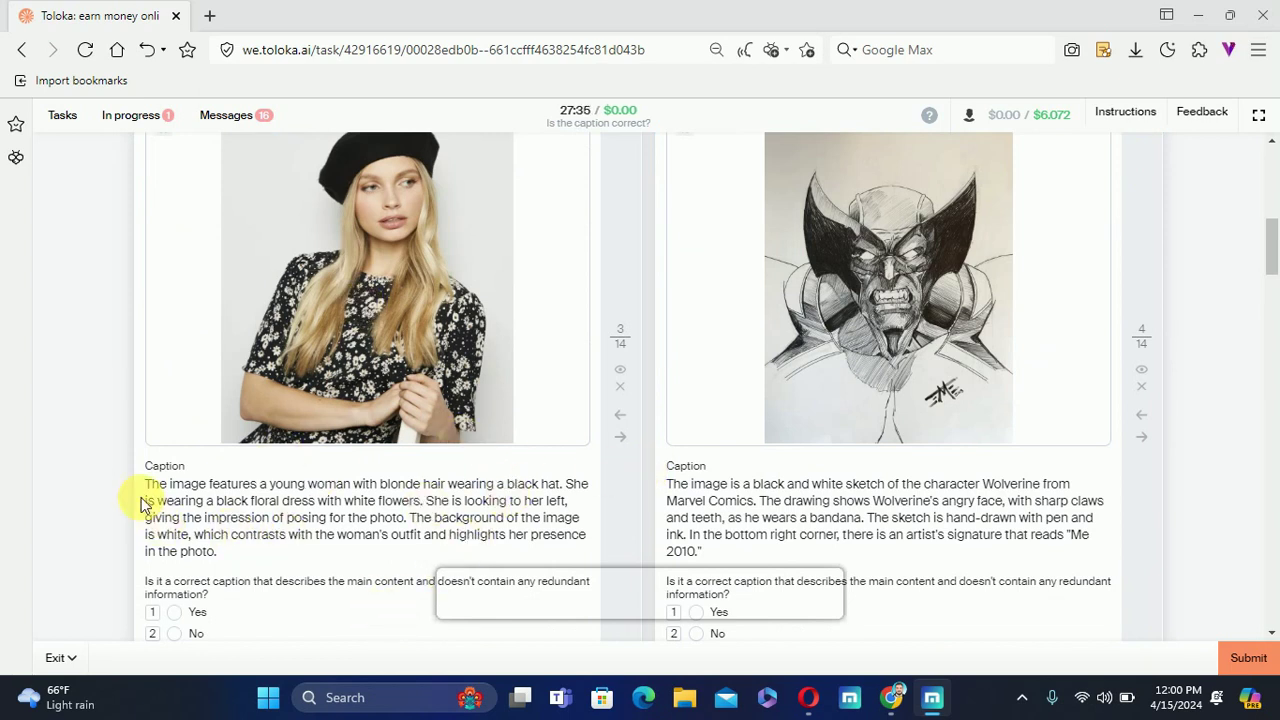
Answer Yes for item 3's caption
drag(140, 490, 260, 565)
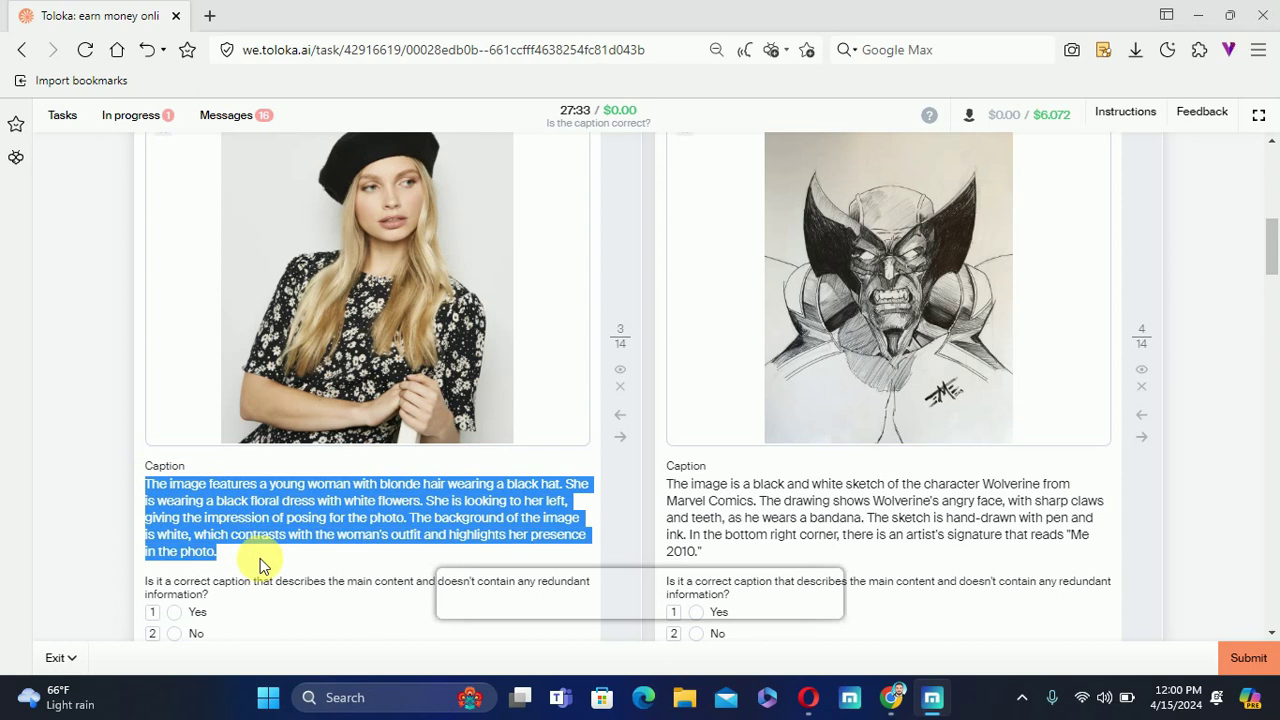
click(337, 567)
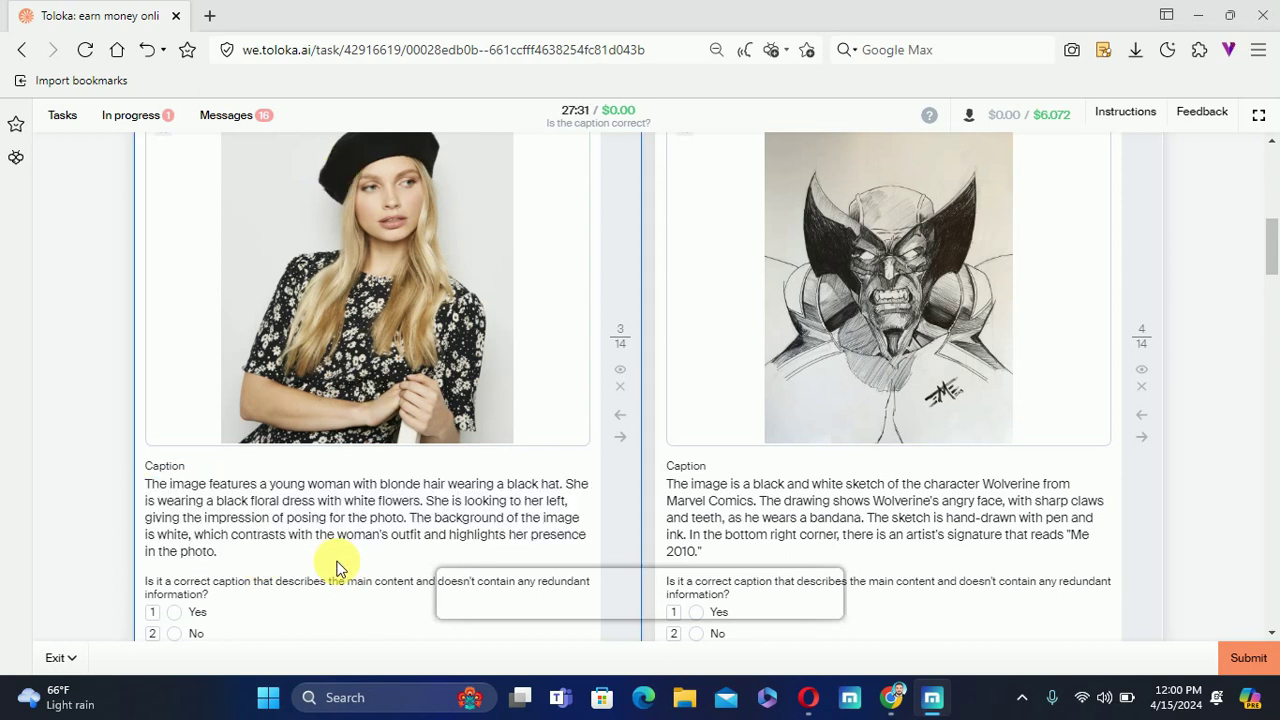
scroll(337, 560, down, 2)
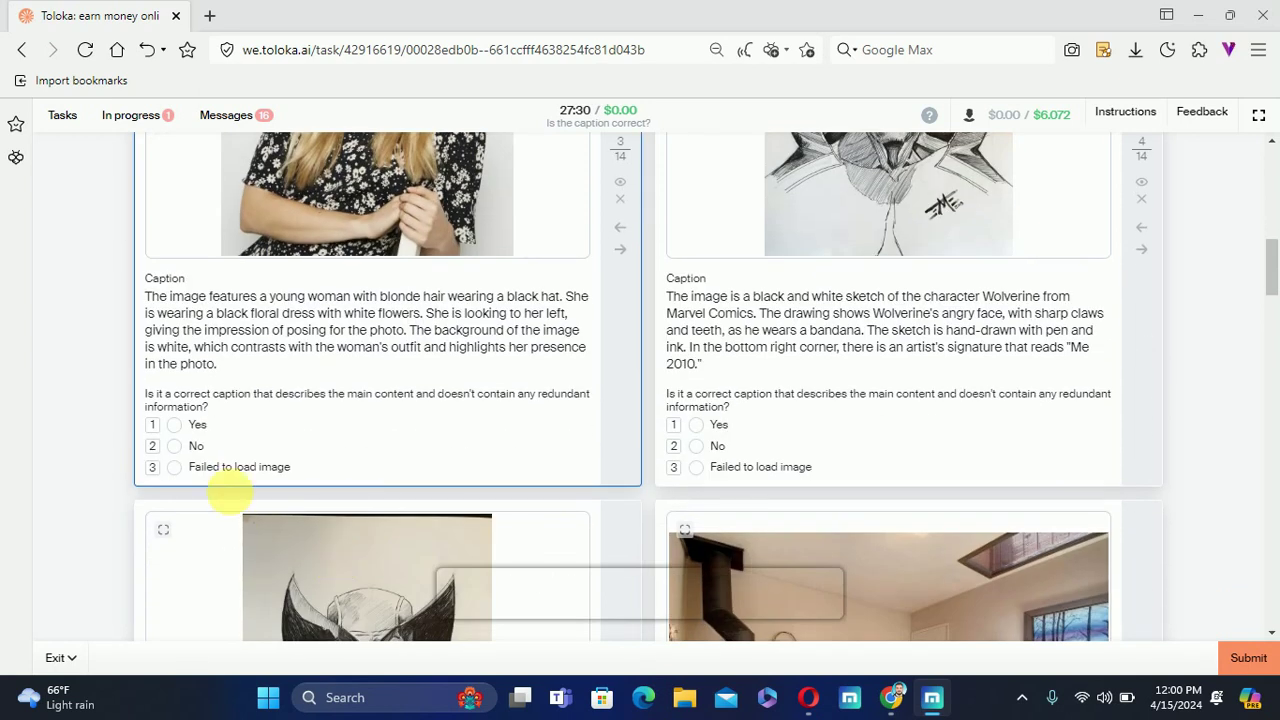
click(176, 425)
scroll(1023, 423, up, 2)
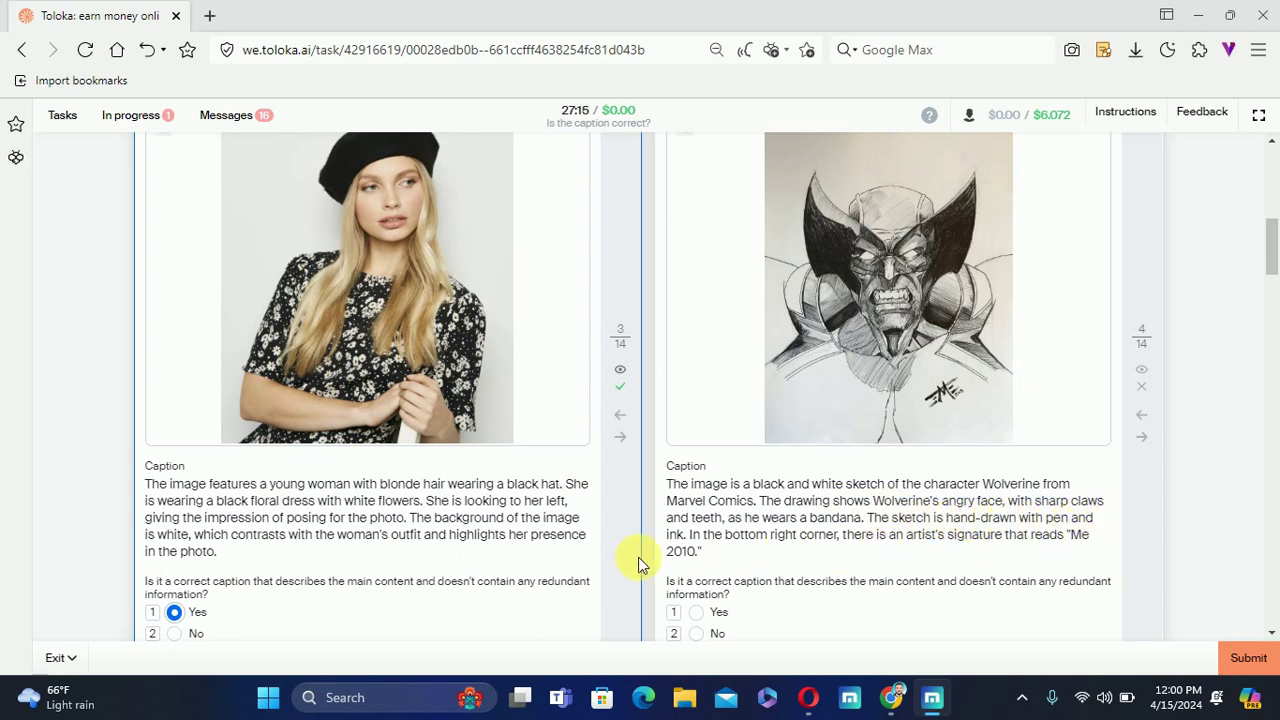
Answer No for item 4's Wolverine sketch caption
drag(667, 484, 782, 541)
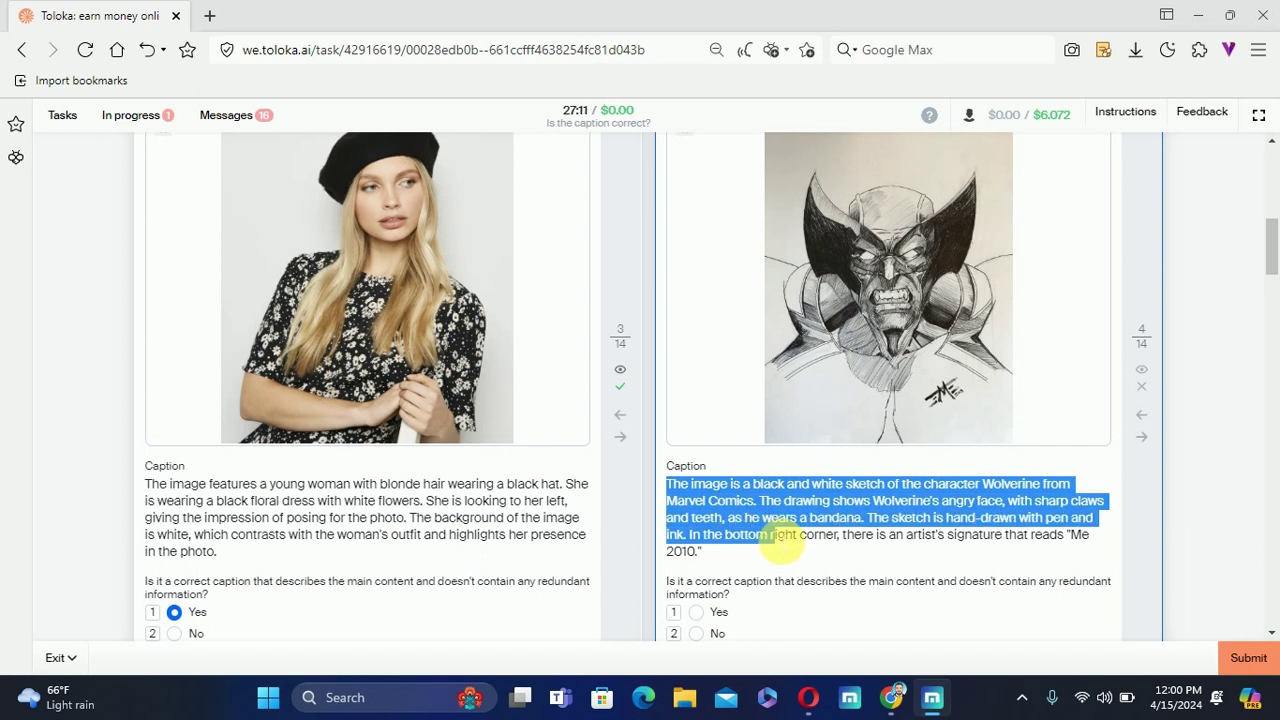
click(788, 590)
scroll(1275, 248, down, 1)
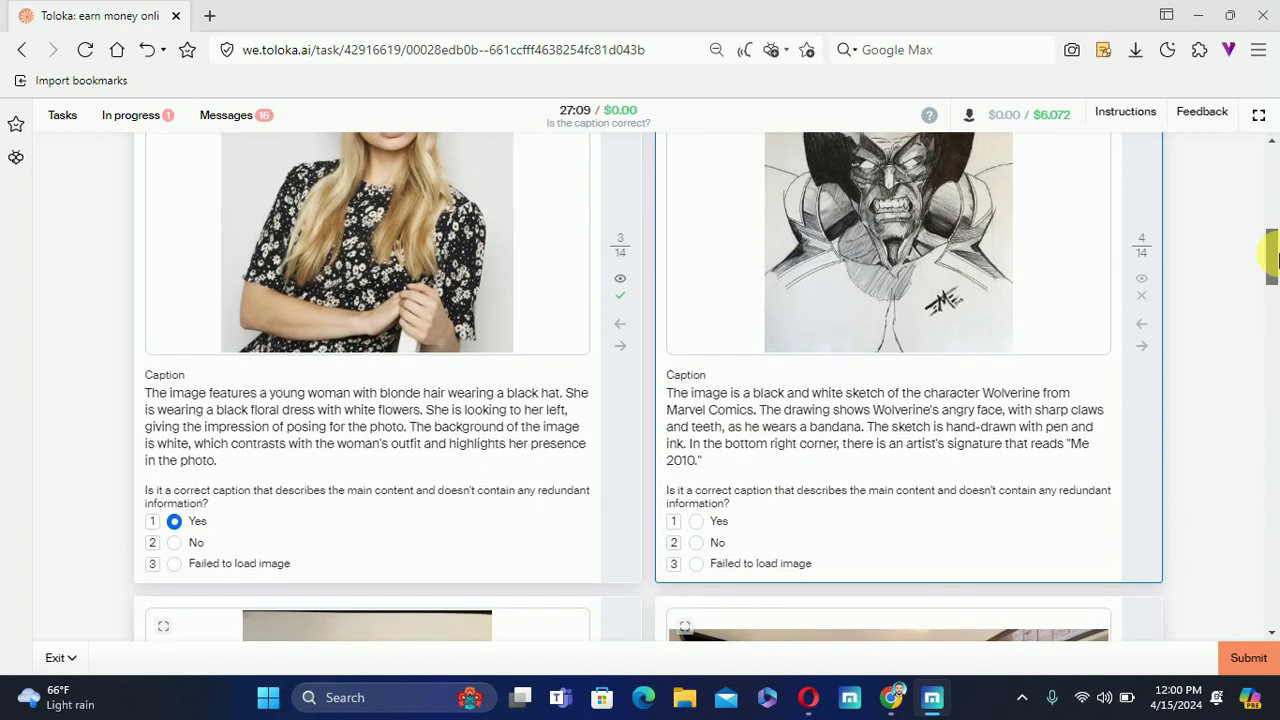
click(700, 538)
Answer Yes for item 5's Wolverine caption
scroll(1179, 397, down, 5)
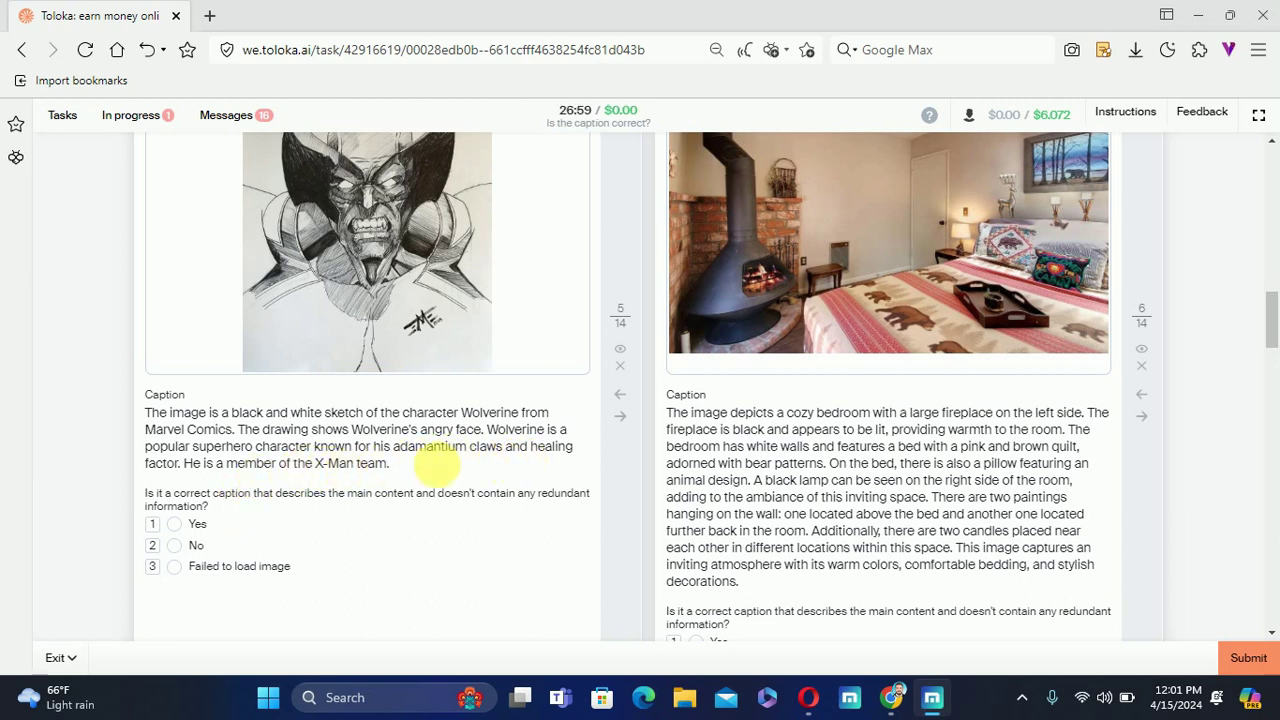
click(187, 527)
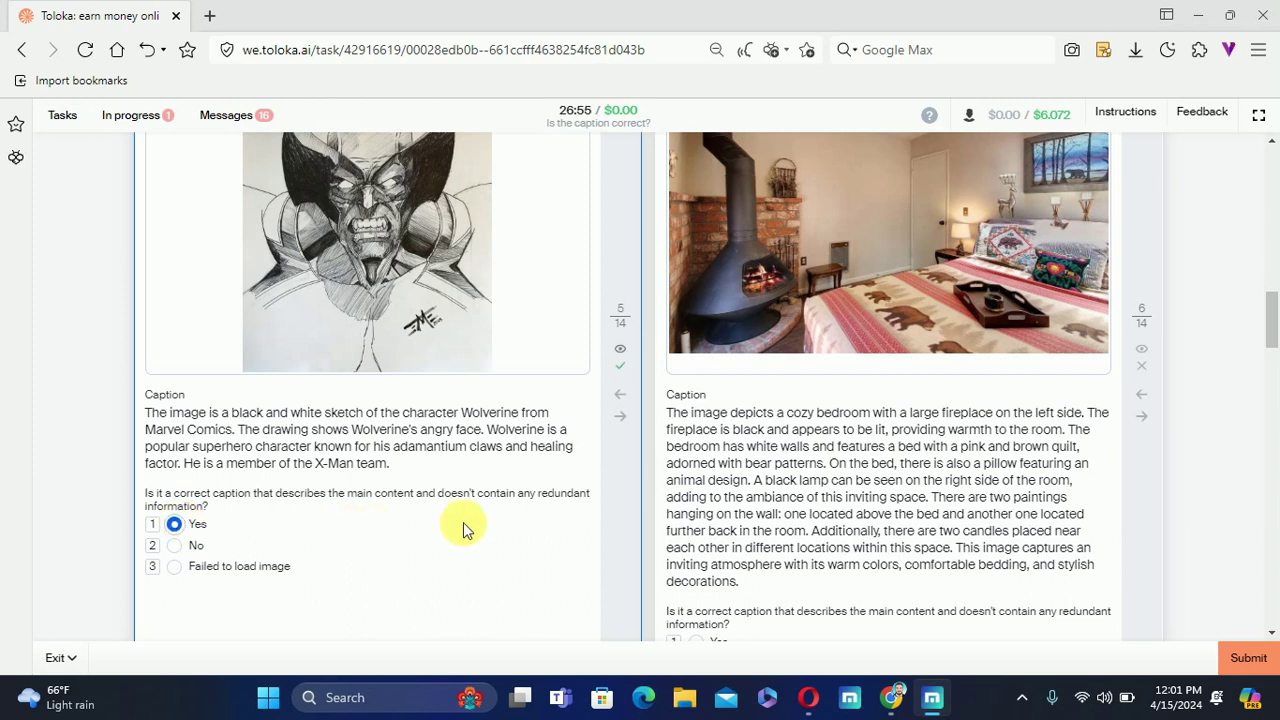
scroll(883, 346, up, 2)
scroll(884, 350, down, 2)
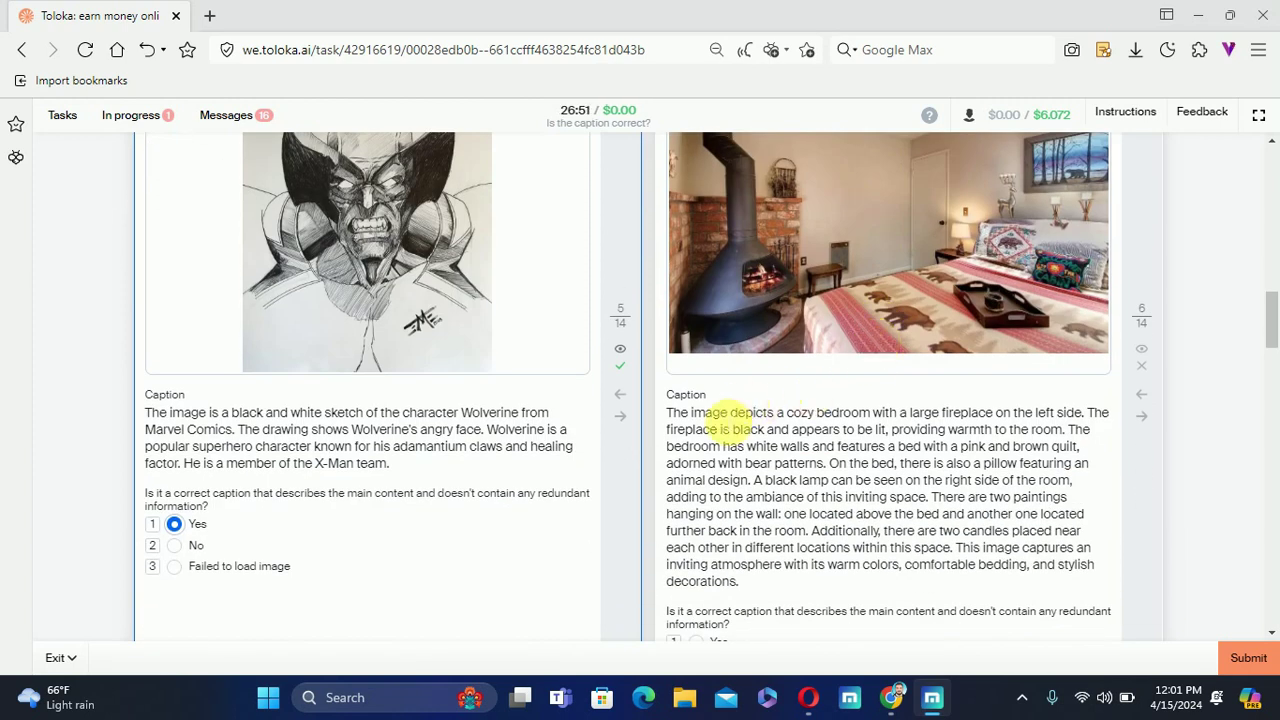
Check item 6's two-paintings, two-candles bedroom caption against the enlarged photo
drag(670, 413, 1027, 588)
click(1113, 497)
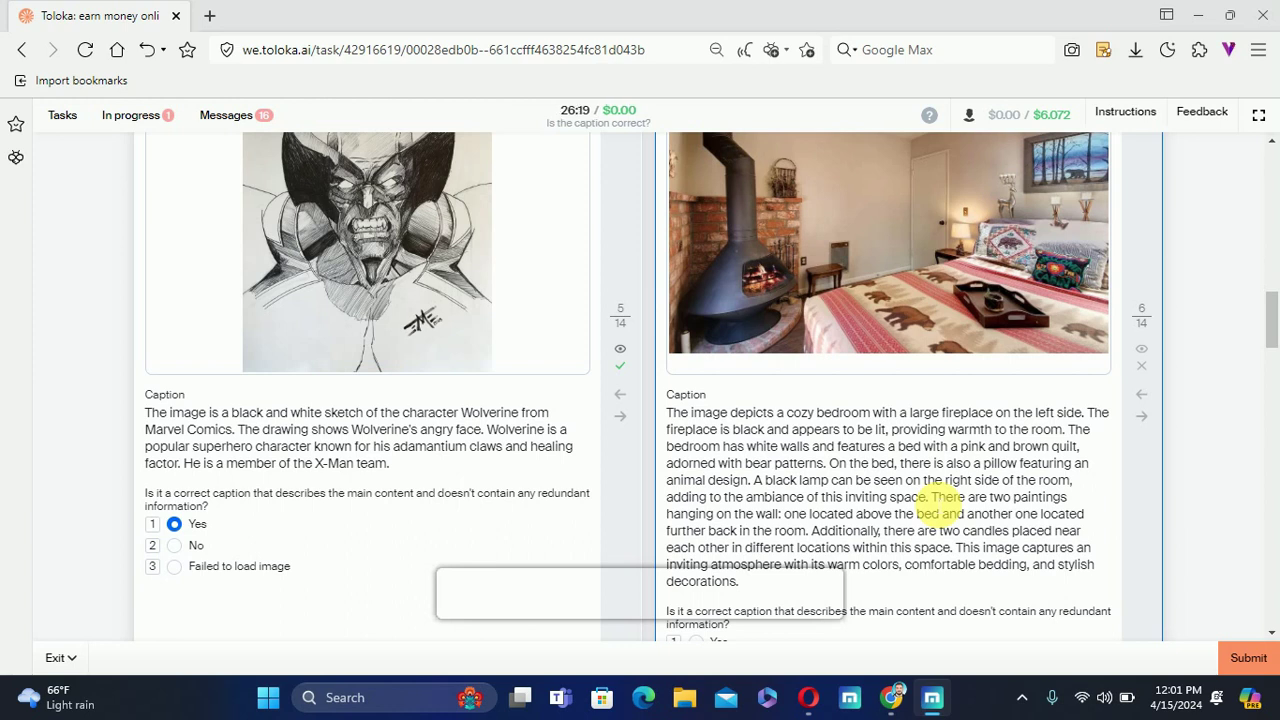
drag(932, 497, 1090, 500)
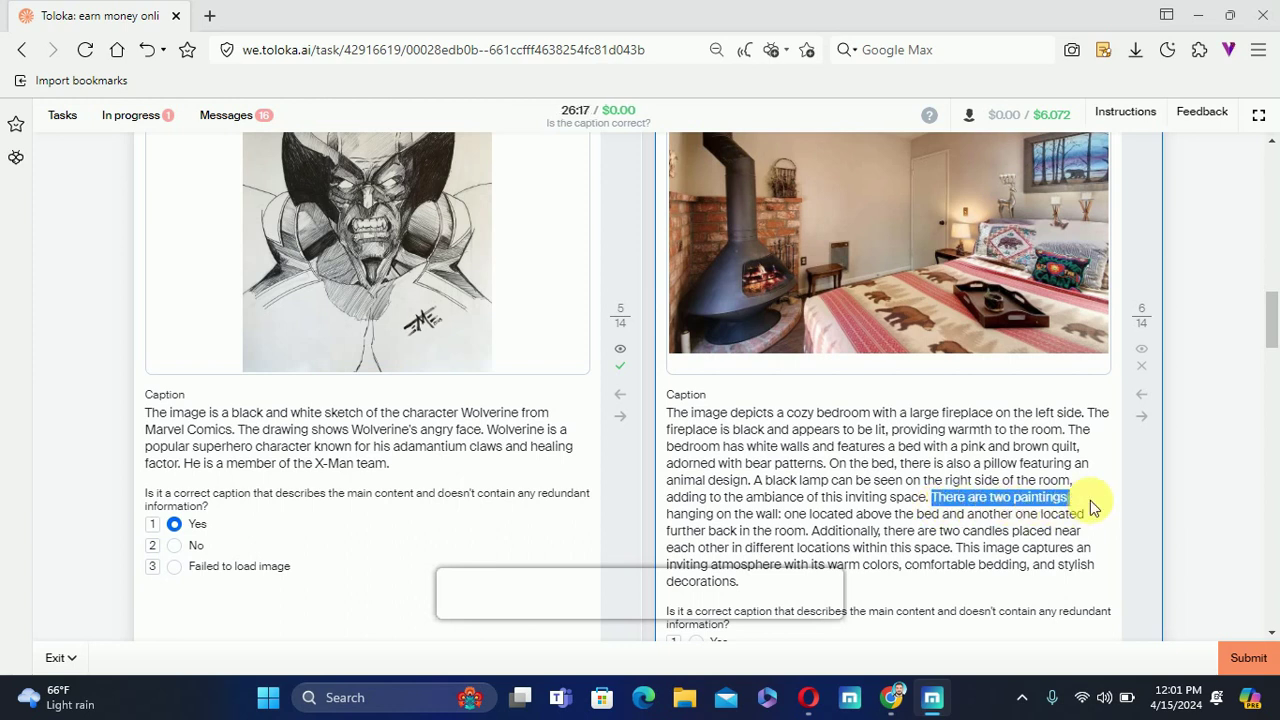
scroll(1000, 300, up, 1)
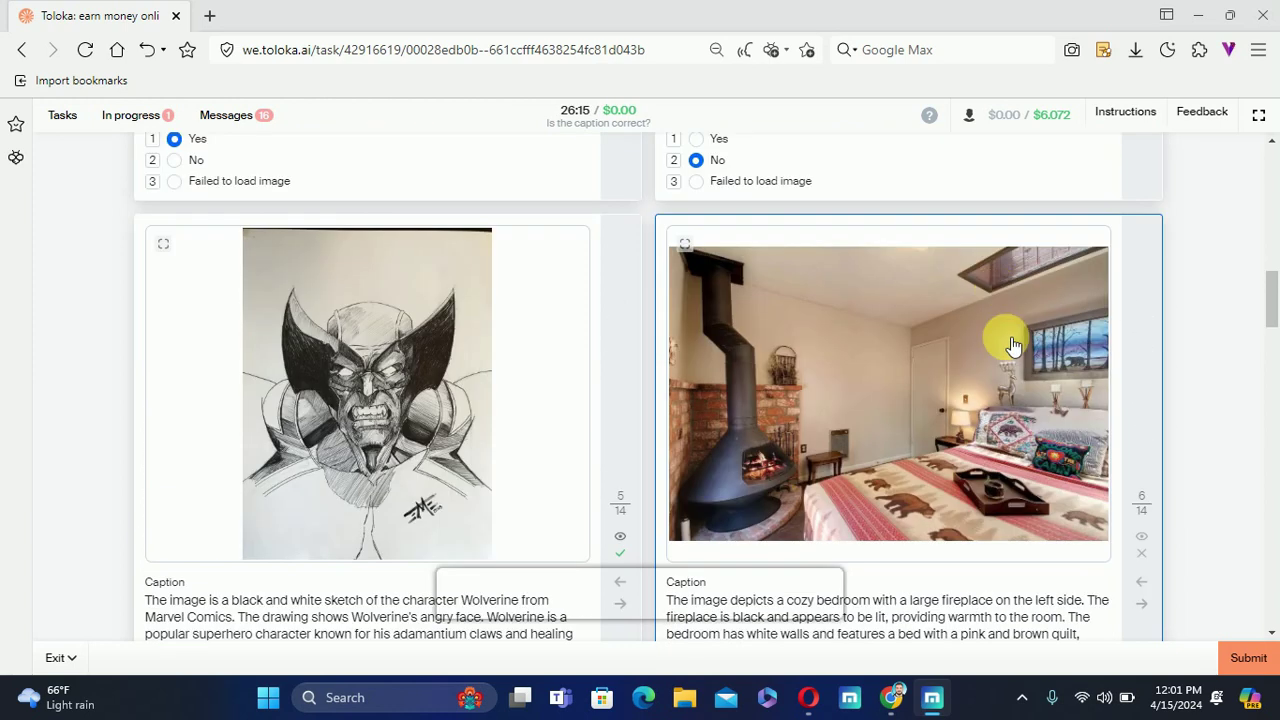
click(986, 286)
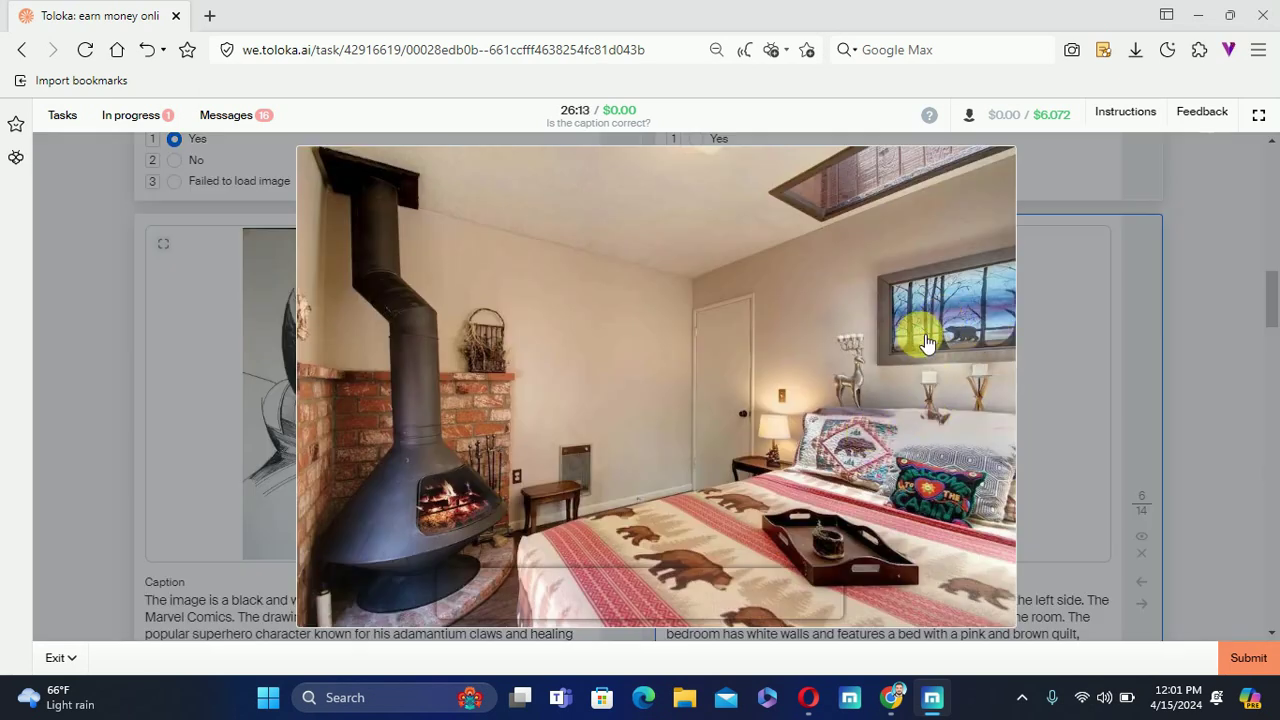
click(826, 389)
scroll(1240, 366, down, 4)
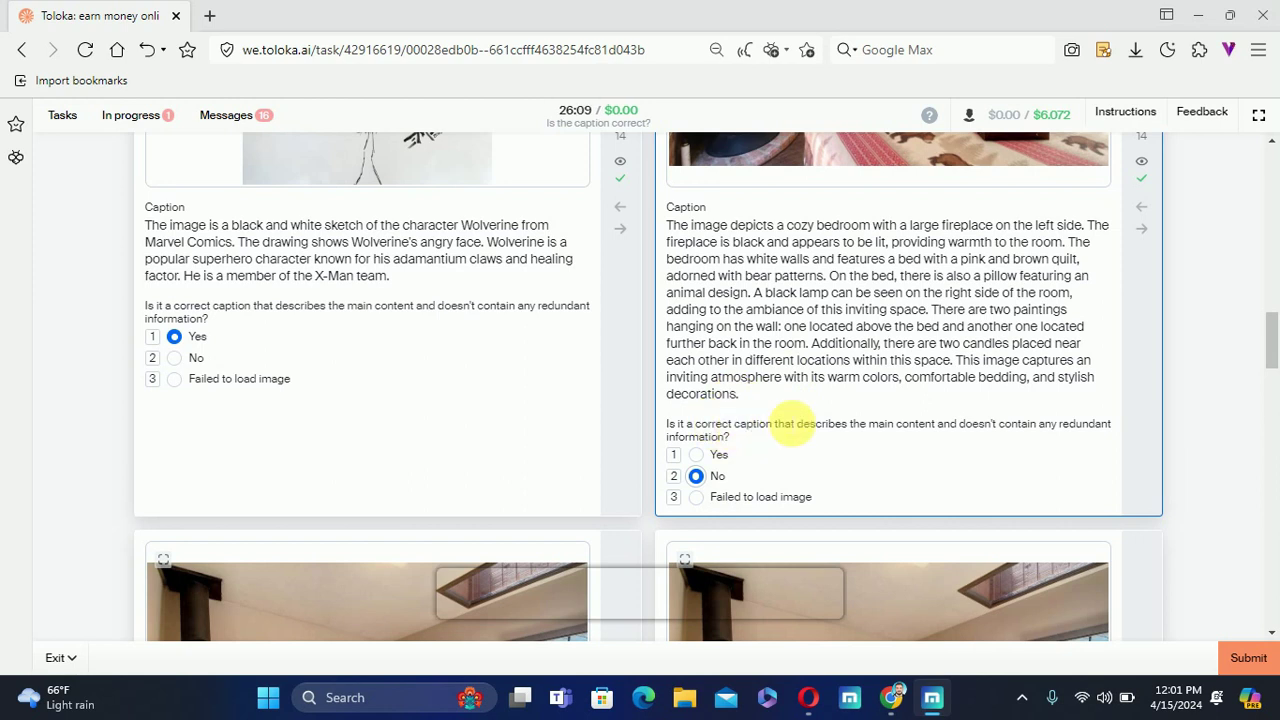
scroll(1255, 355, down, 4)
scroll(1245, 378, down, 2)
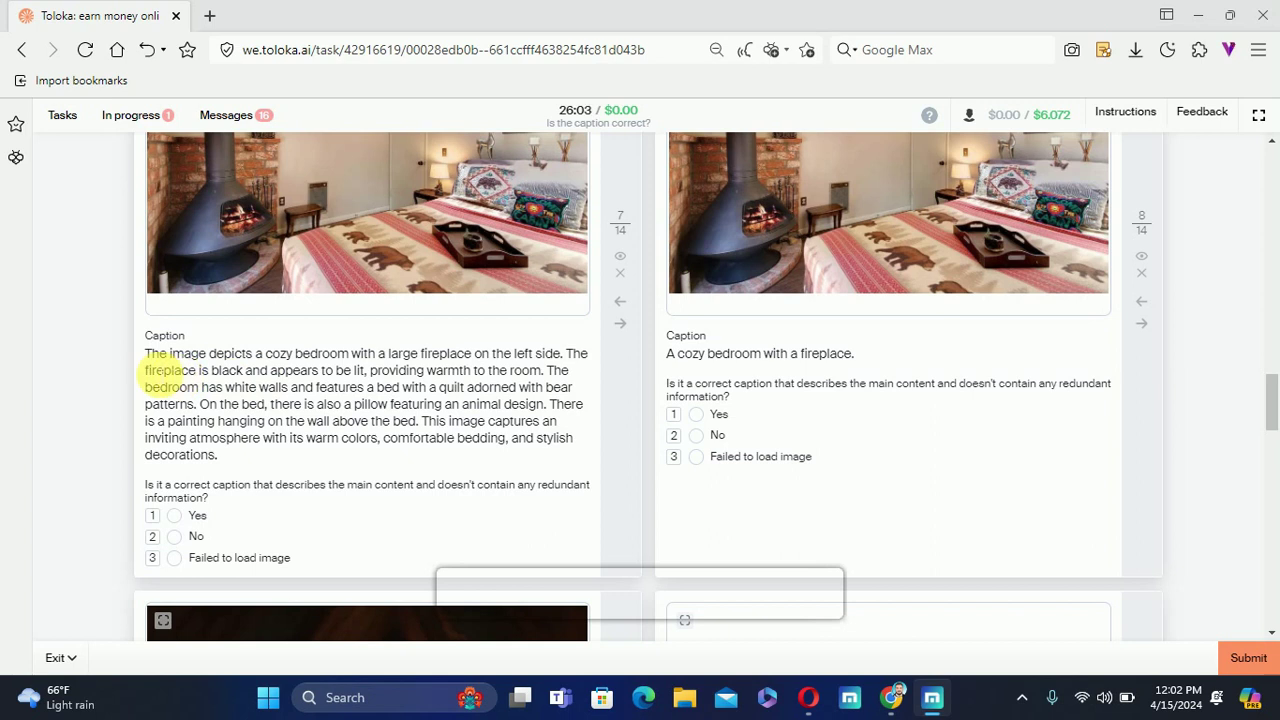
Answer Yes for item 7's bedroom caption
drag(150, 355, 416, 448)
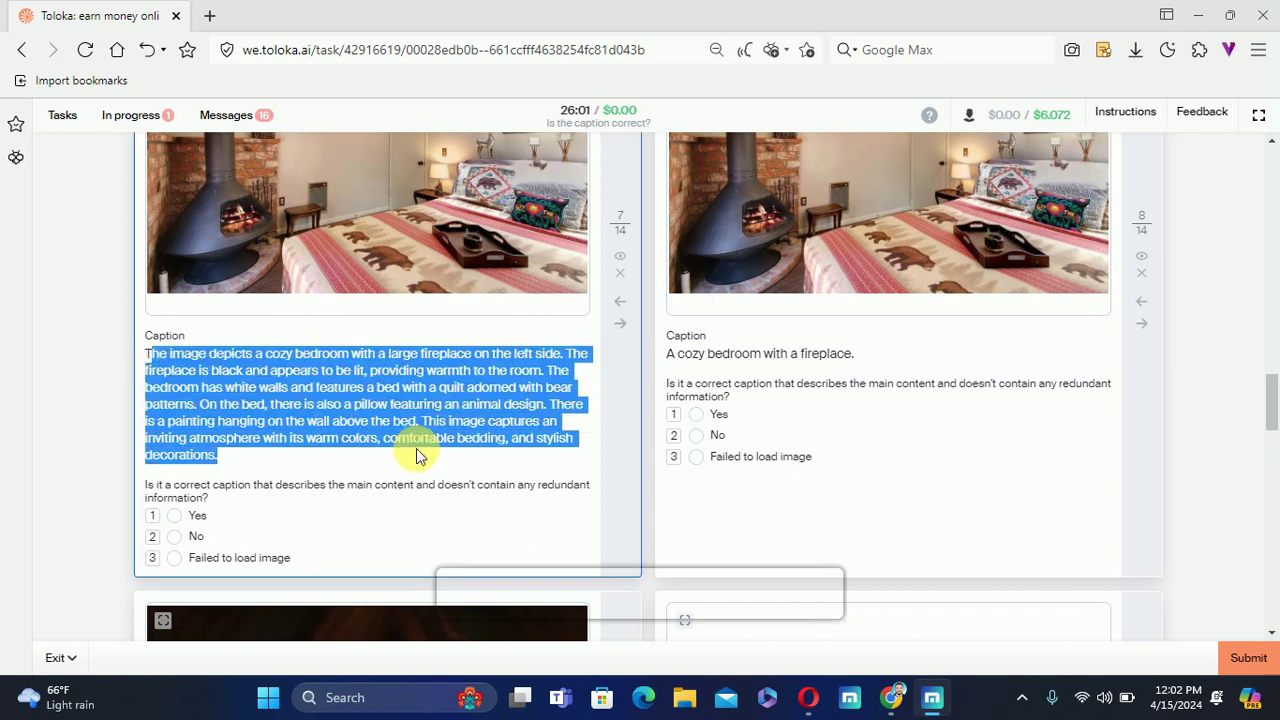
click(392, 465)
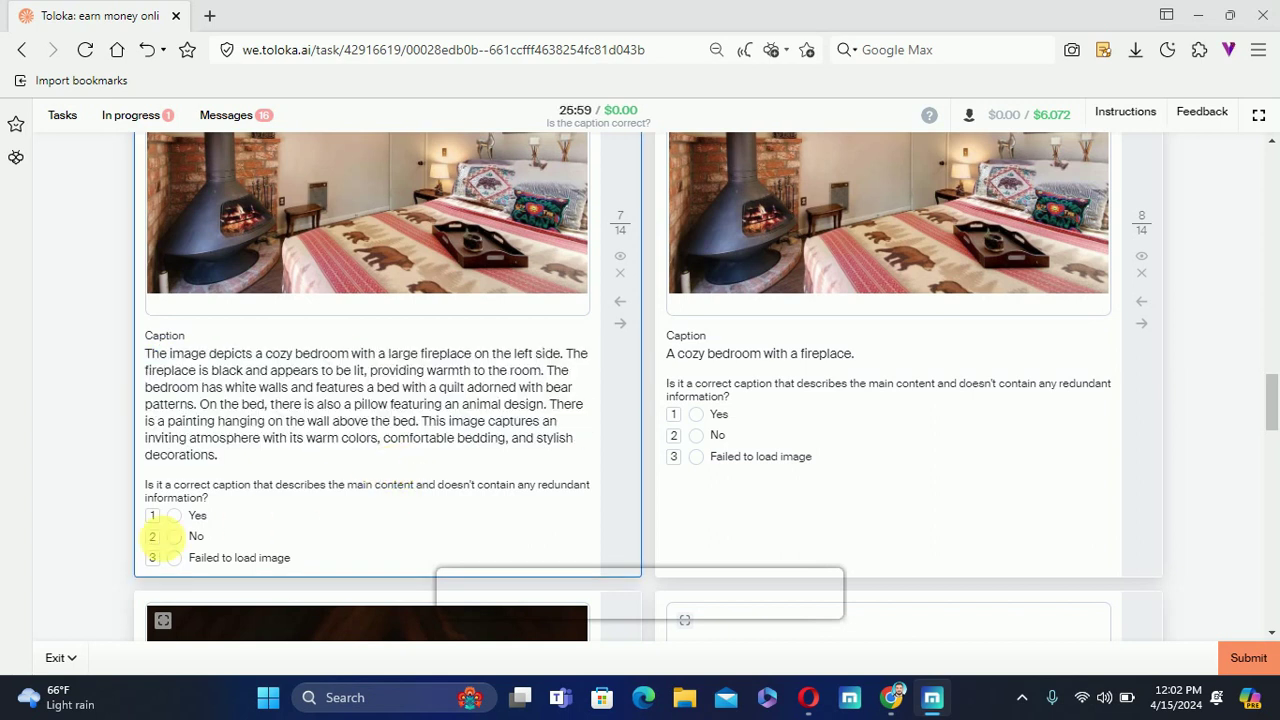
click(186, 518)
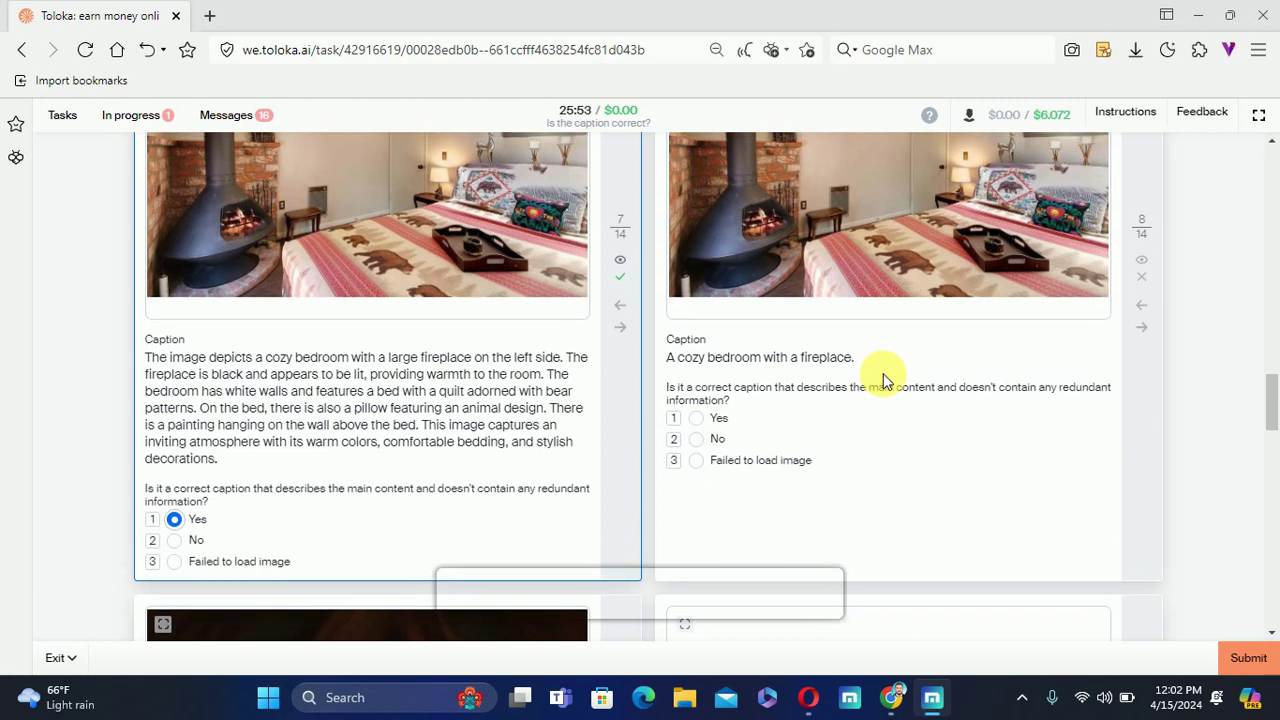
Answer Yes for item 8's short fireplace caption
scroll(883, 380, up, 2)
scroll(888, 380, down, 1)
scroll(890, 380, down, 1)
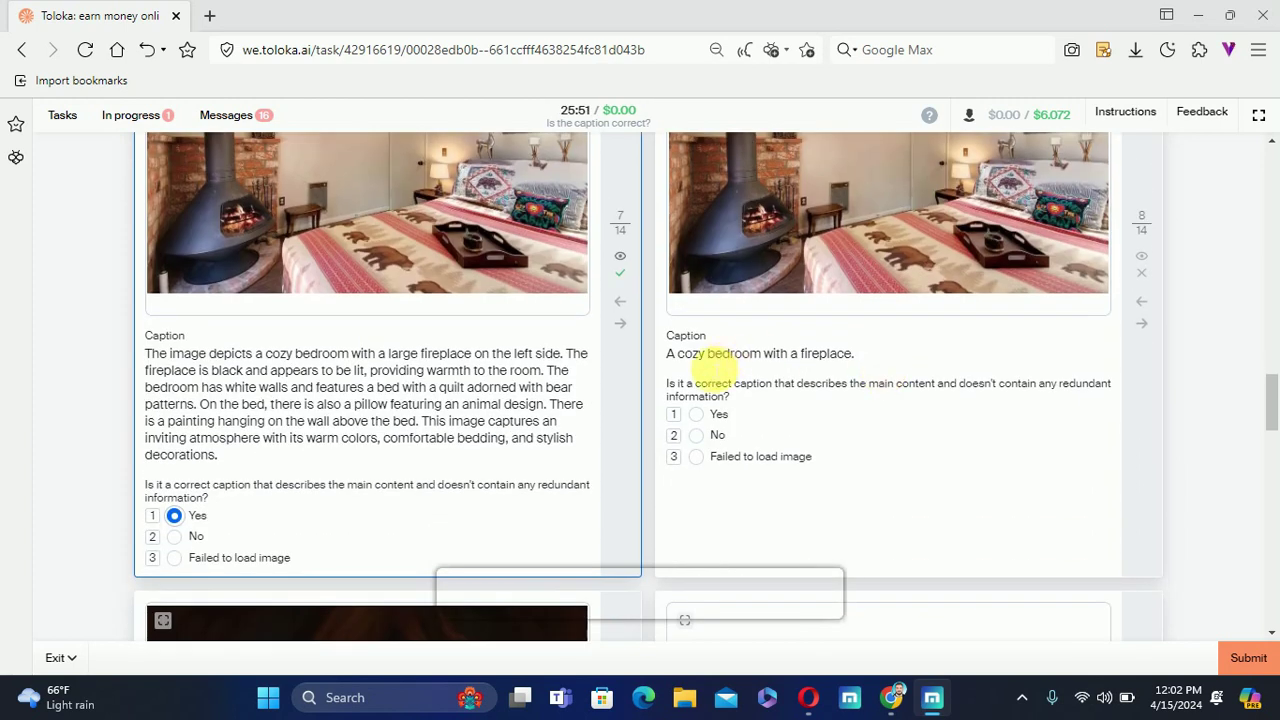
click(697, 415)
scroll(886, 385, up, 2)
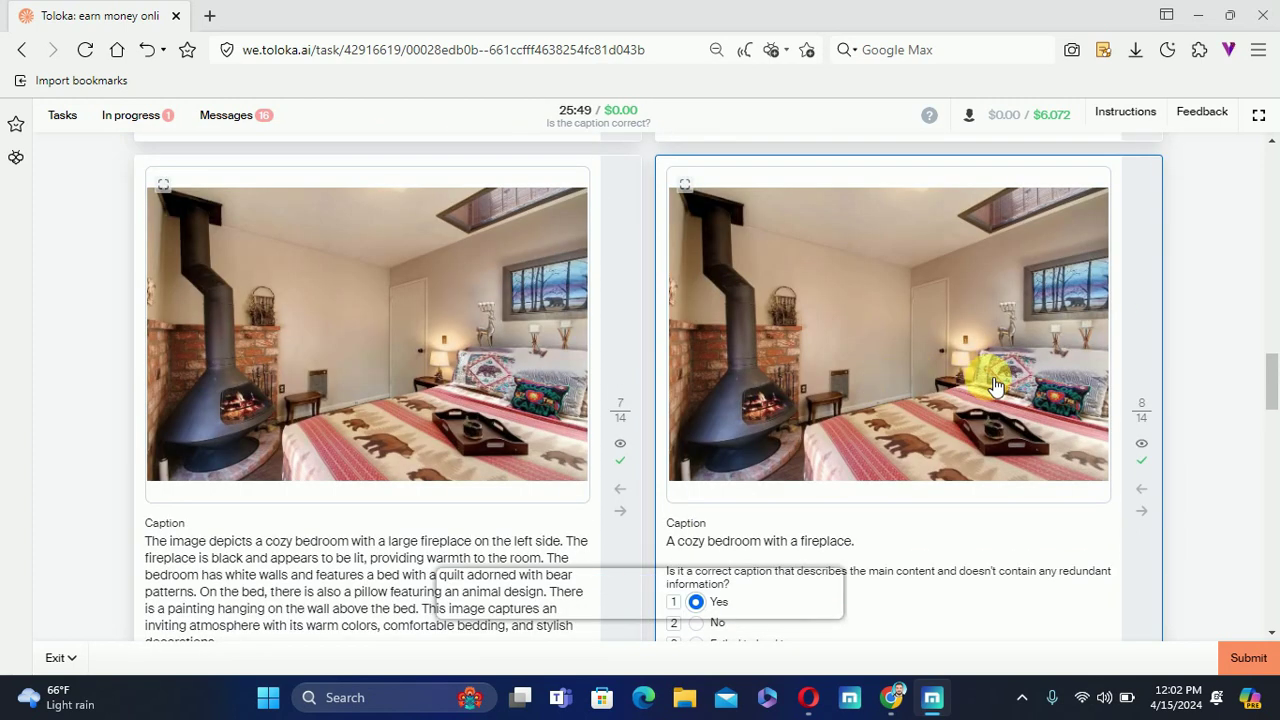
scroll(988, 385, down, 7)
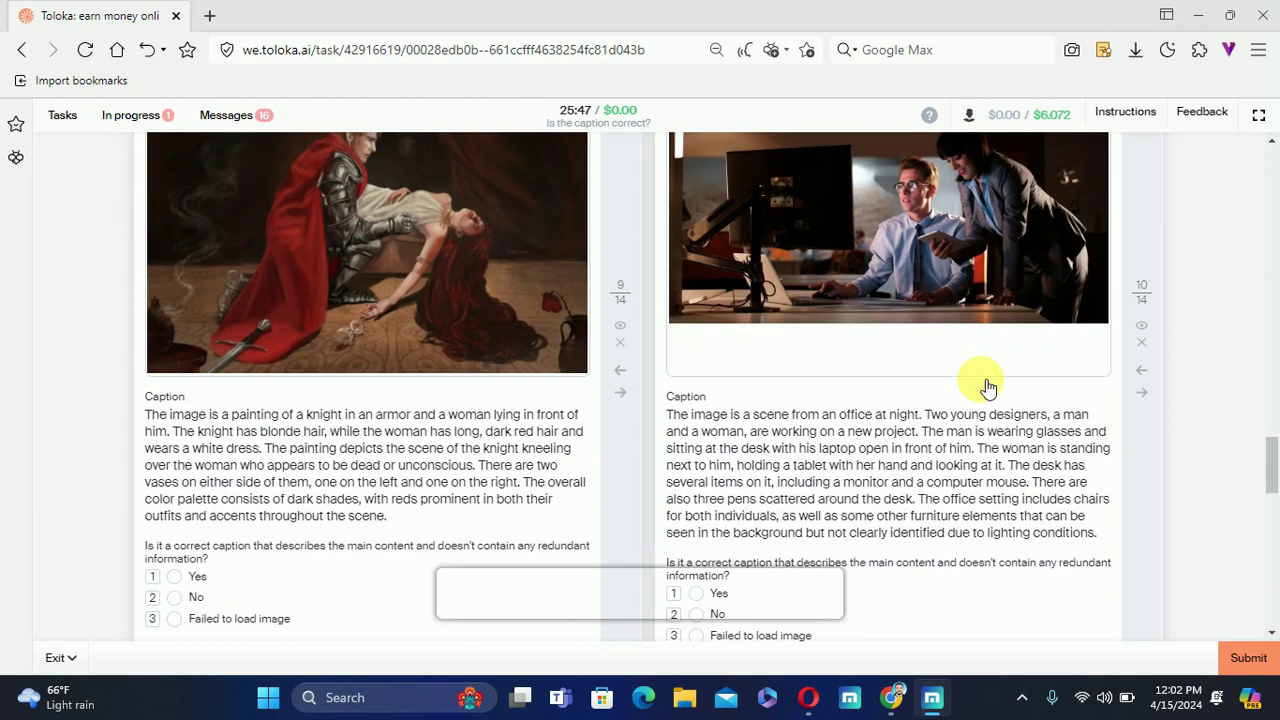
Answer Yes for item 9's knight-and-woman painting caption
scroll(380, 320, up, 2)
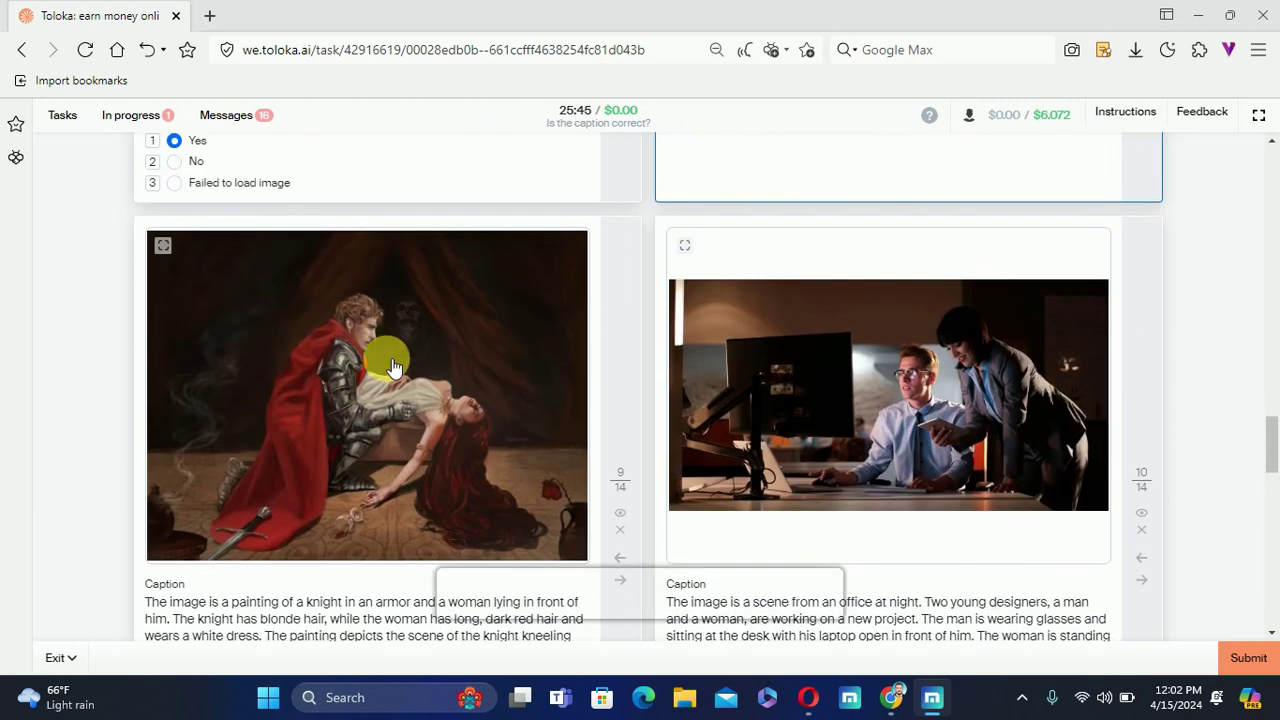
scroll(392, 366, down, 2)
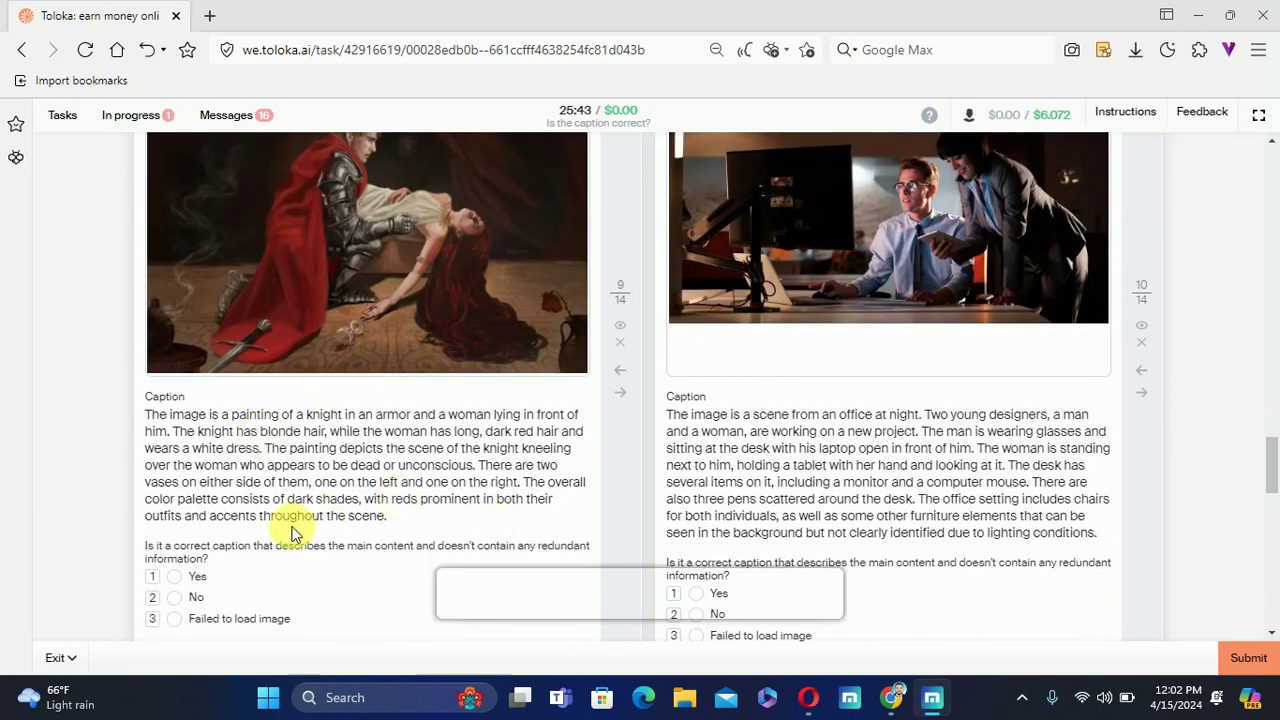
click(301, 517)
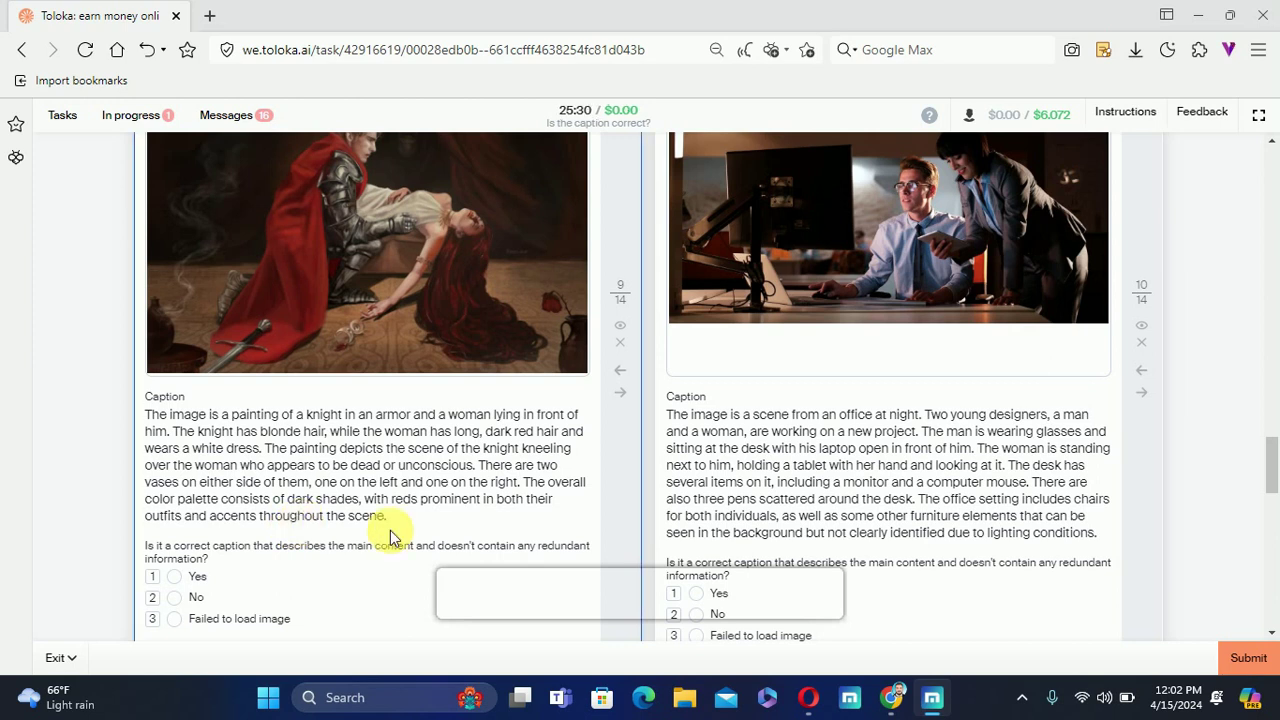
drag(145, 414, 424, 528)
click(442, 527)
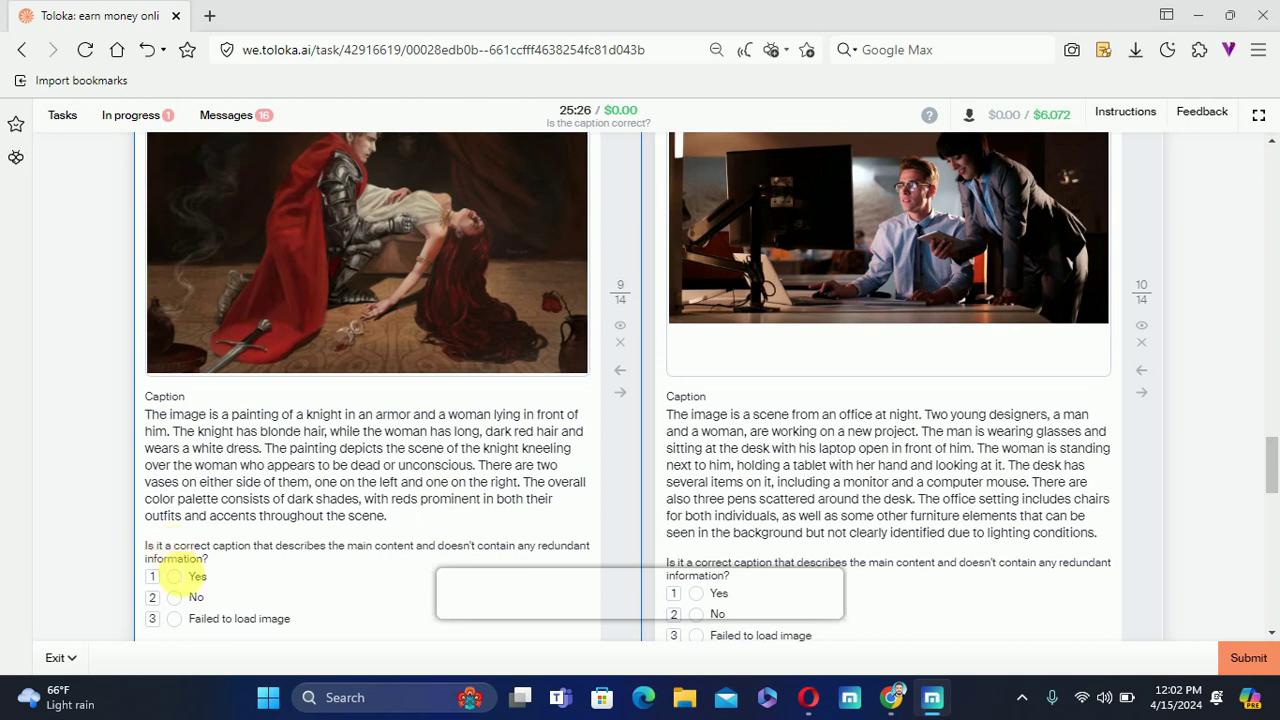
click(176, 578)
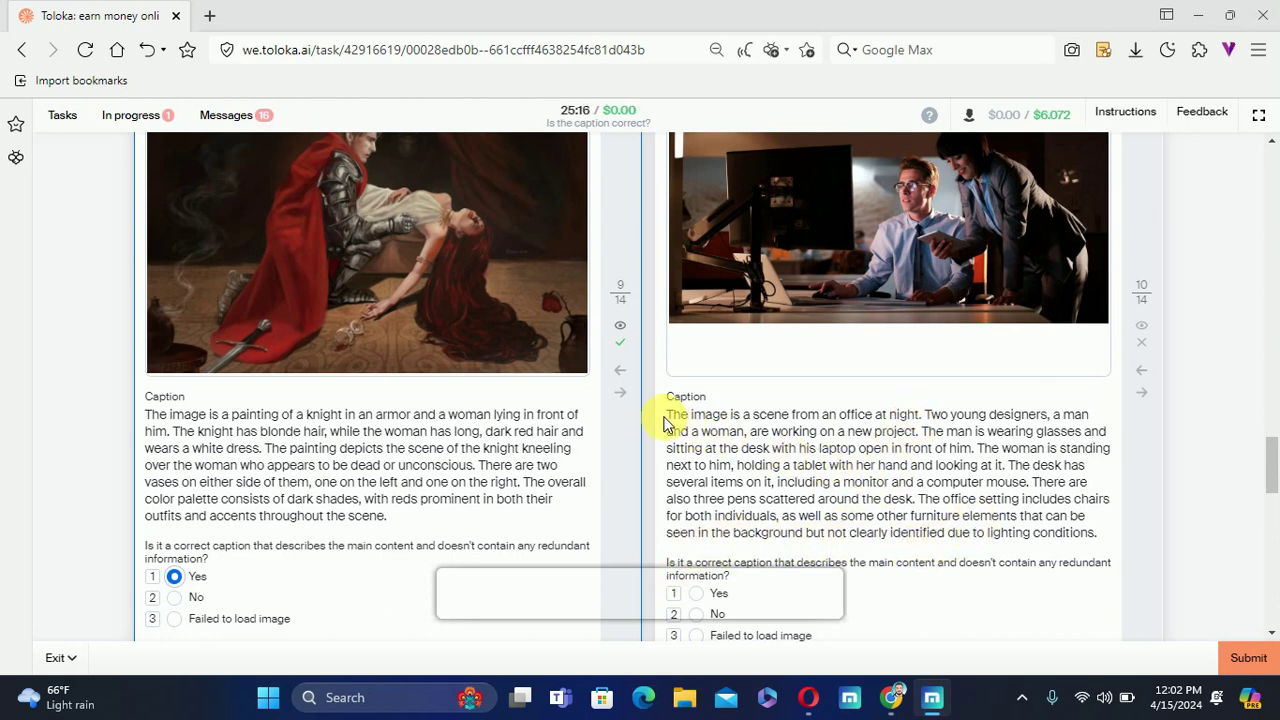
Read item 10's office-at-night caption
drag(666, 414, 1015, 572)
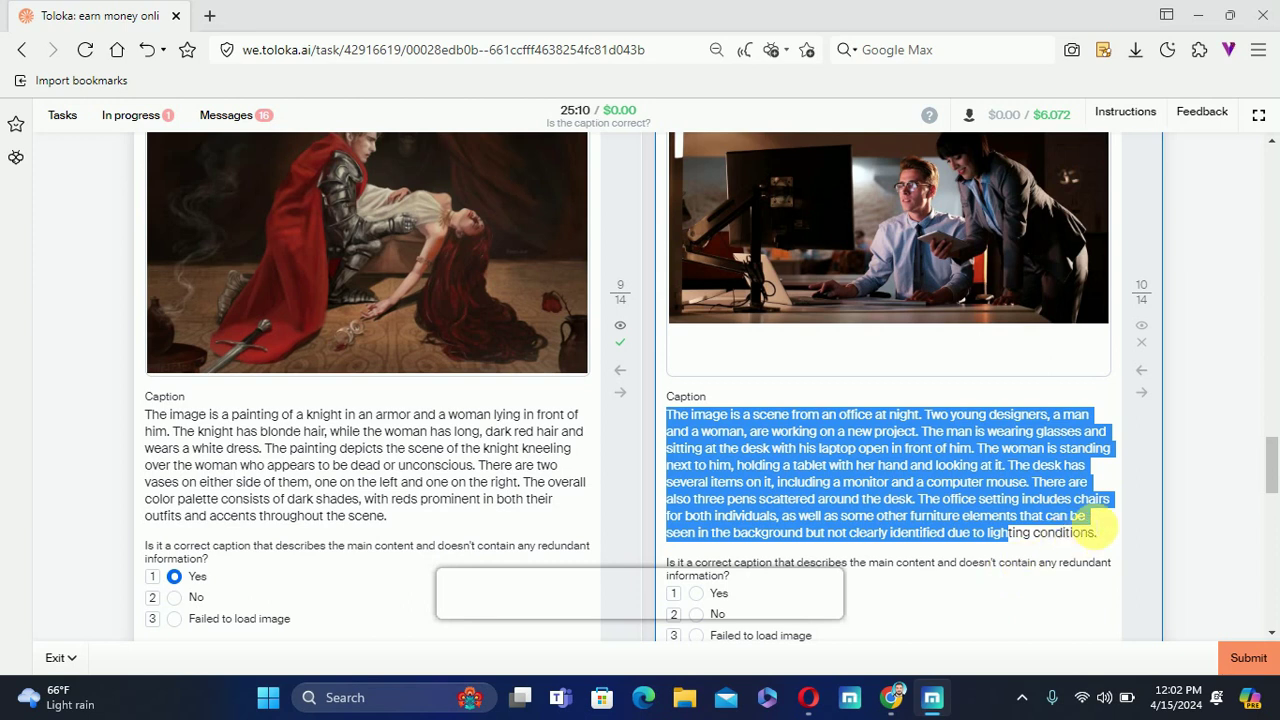
click(1107, 523)
scroll(1106, 515, down, 2)
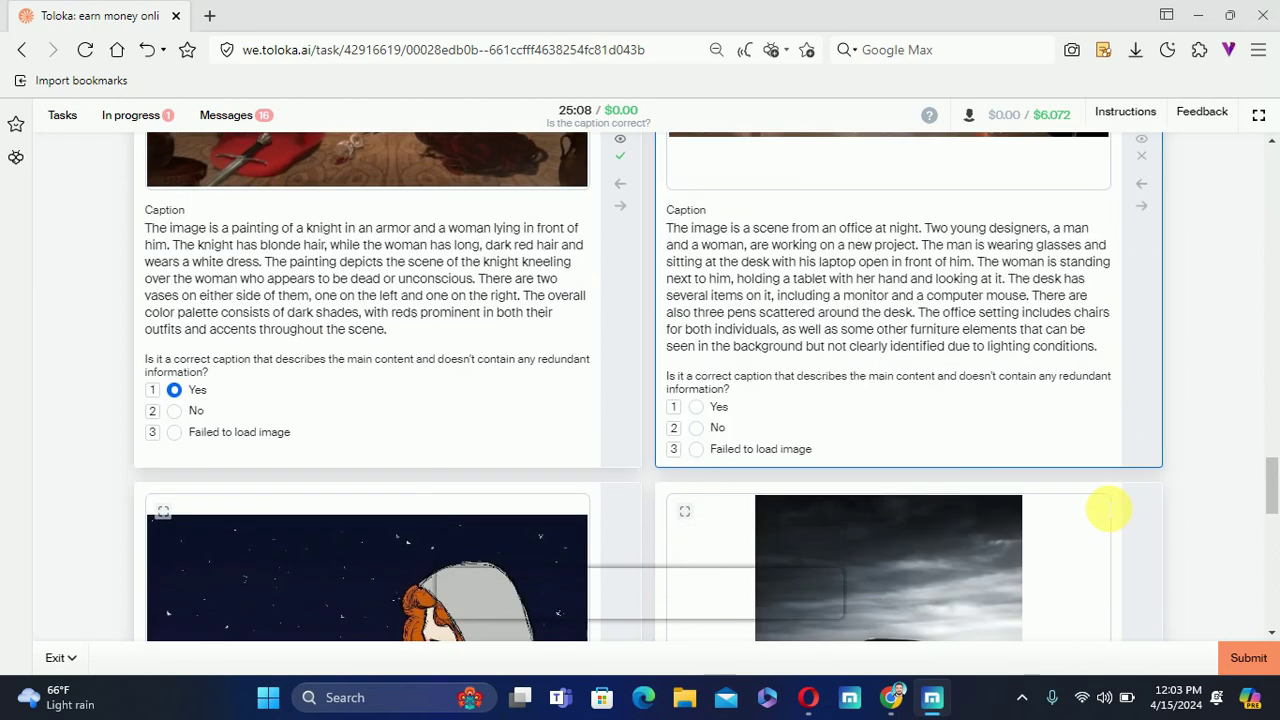
Answer Yes for item 11's red-haired woman under stars caption
scroll(698, 435, down, 2)
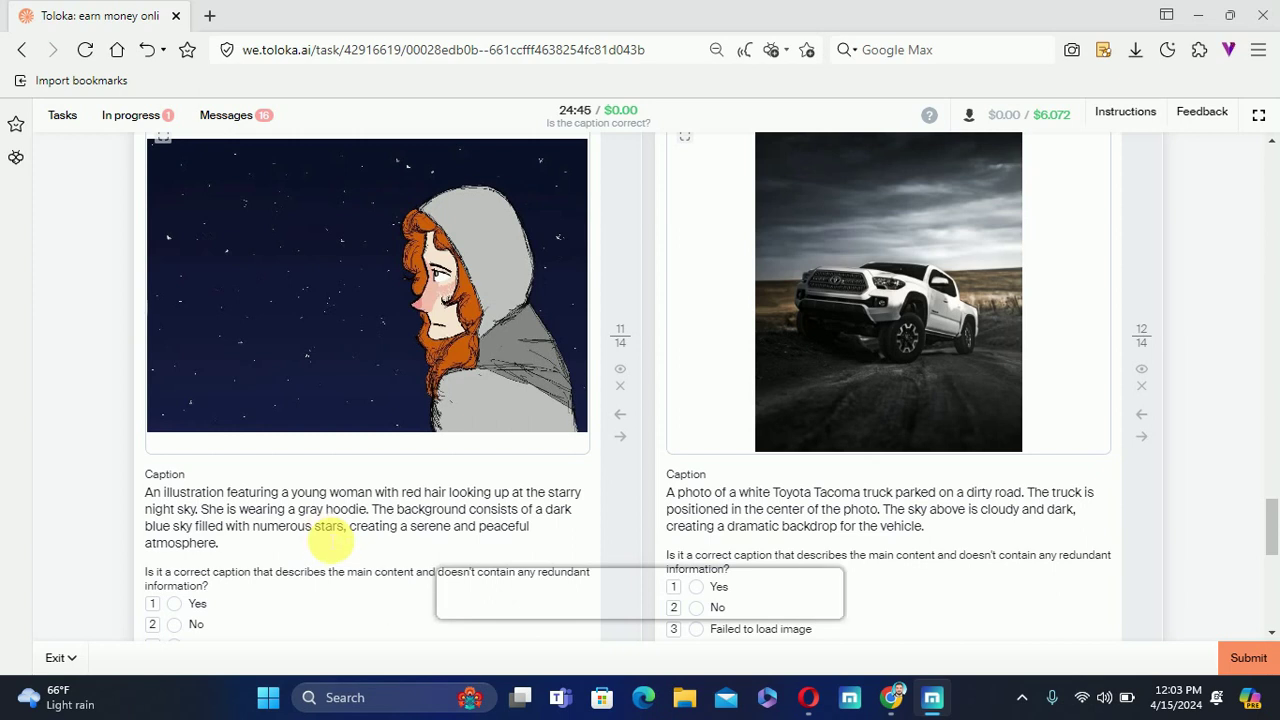
click(174, 604)
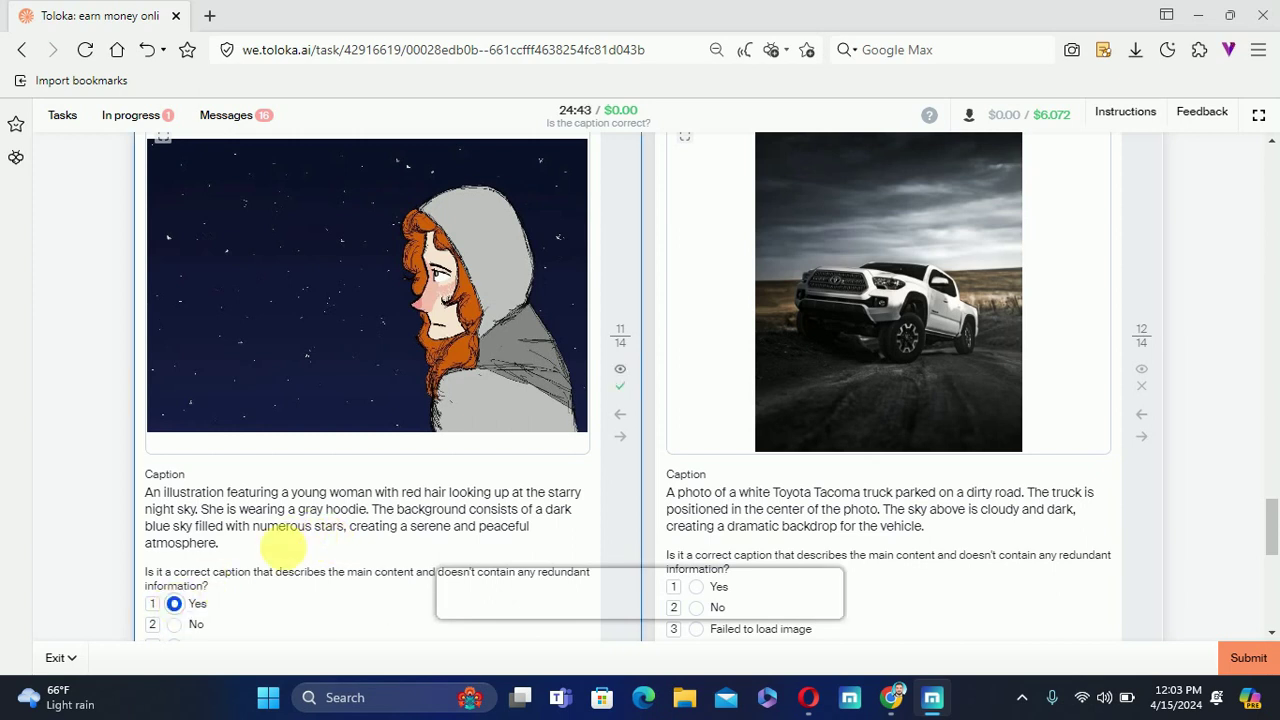
scroll(949, 464, down, 2)
scroll(949, 464, up, 2)
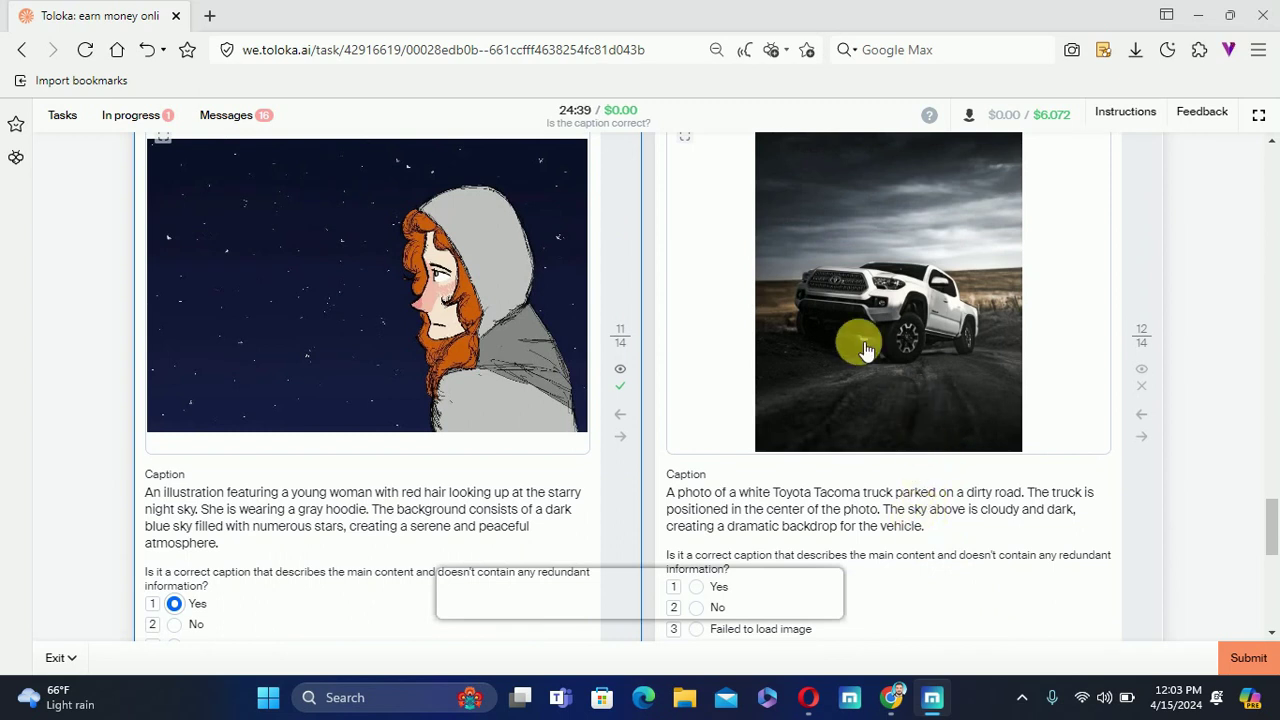
Answer Yes for item 12's white Toyota Tacoma truck caption
drag(676, 494, 983, 543)
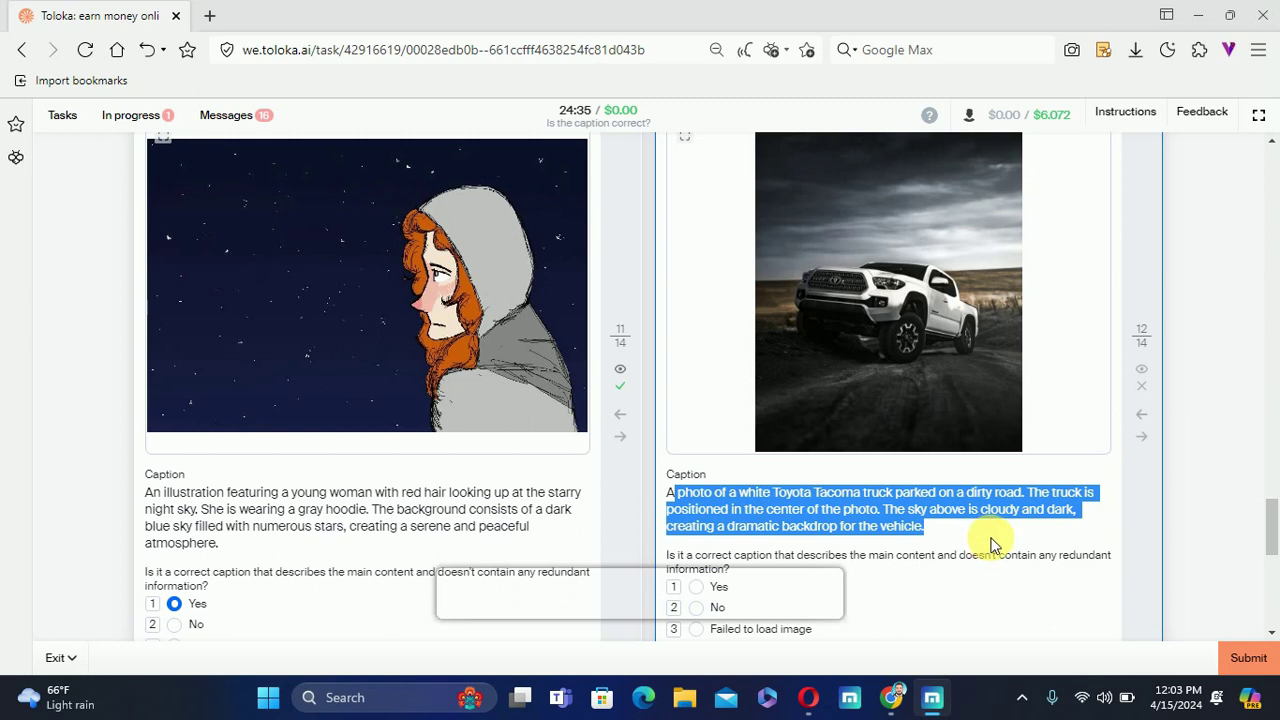
click(993, 545)
click(703, 593)
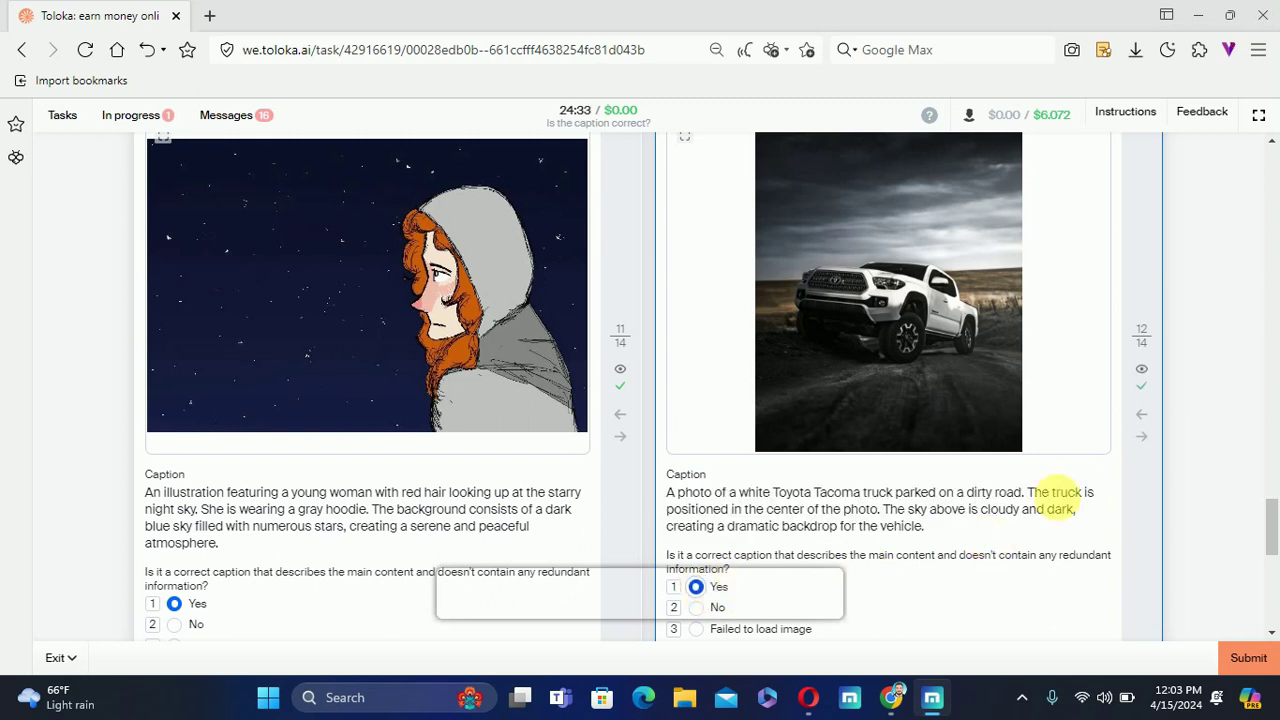
scroll(1240, 403, down, 6)
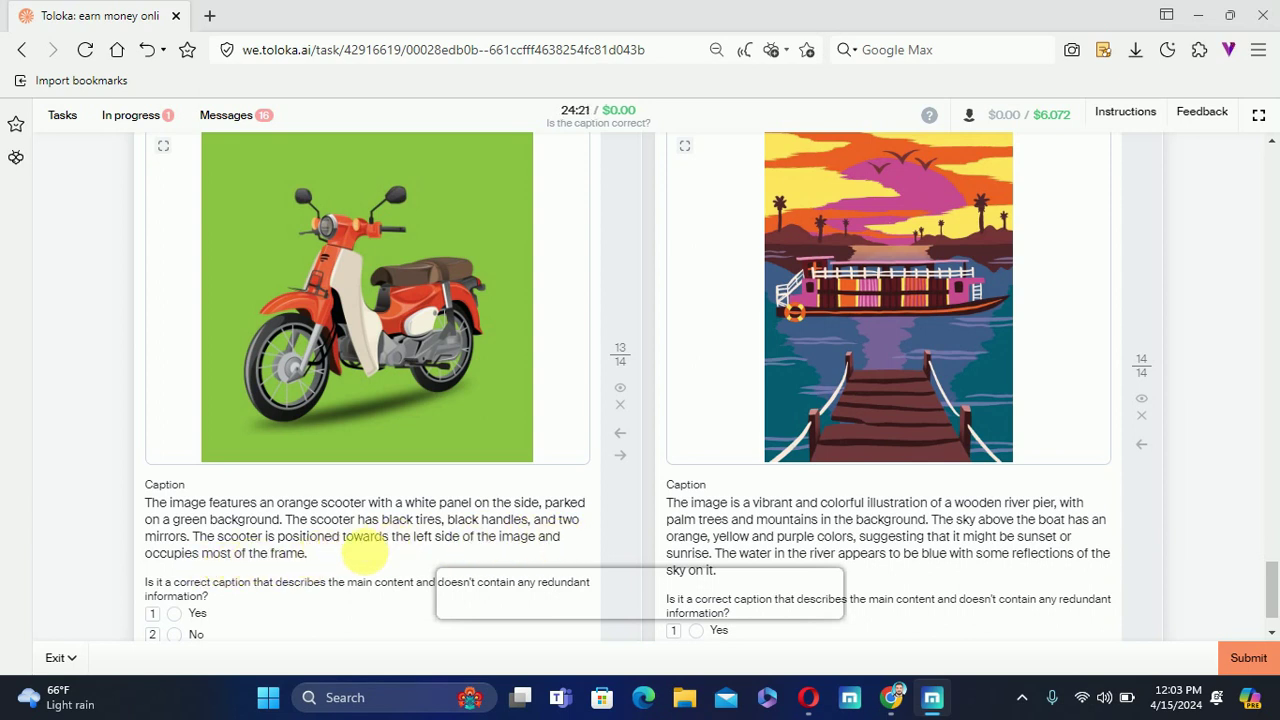
Answer Yes for the scooter, No for the river pier, and submit the 14-item set
click(181, 614)
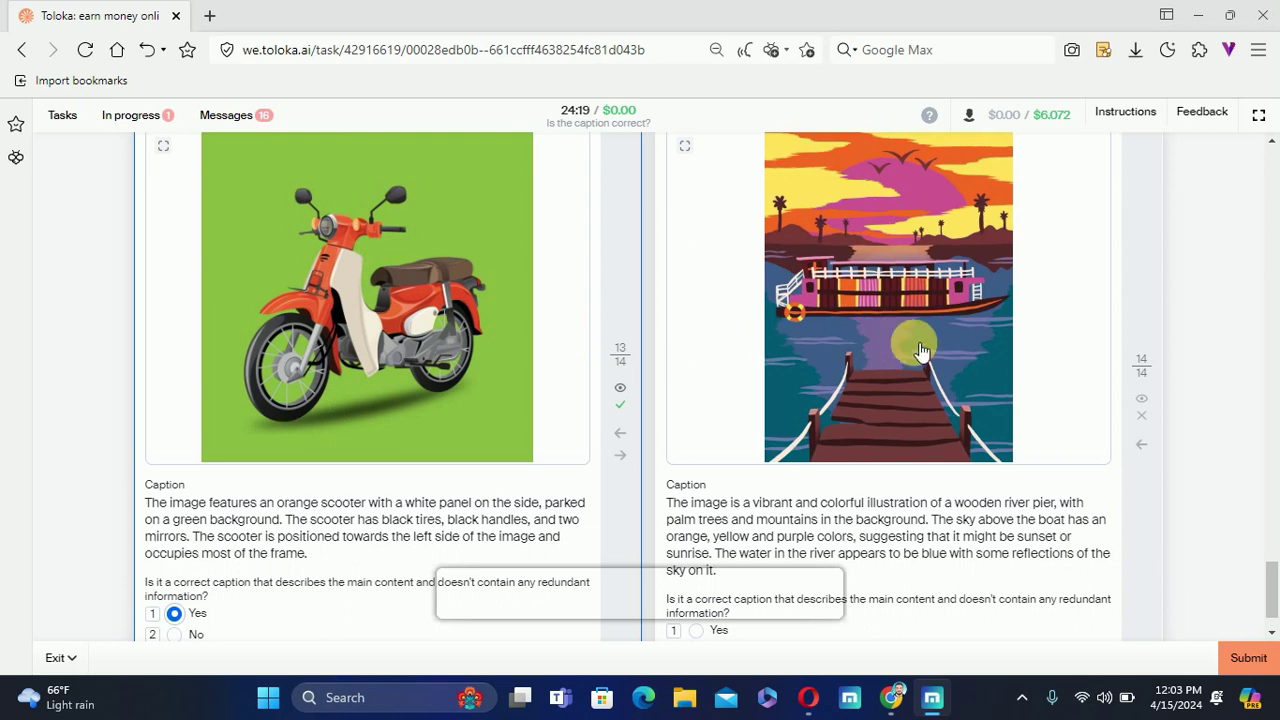
key(1)
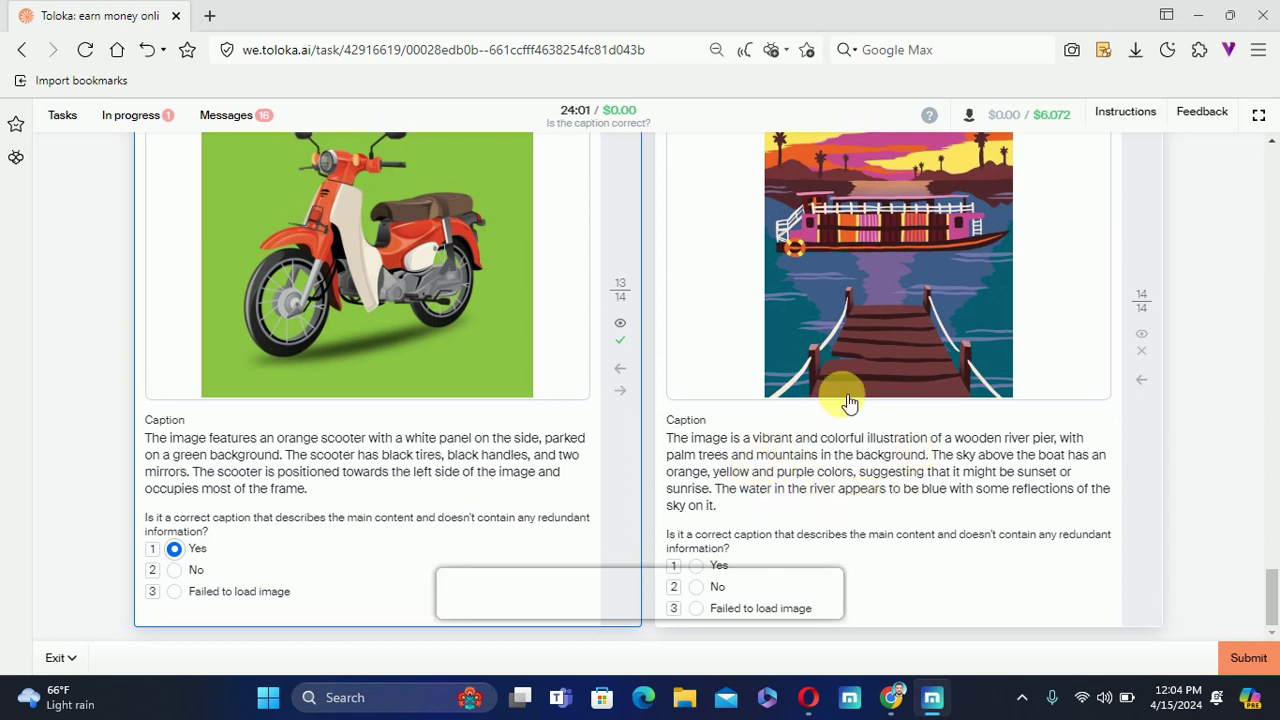
drag(668, 441, 907, 520)
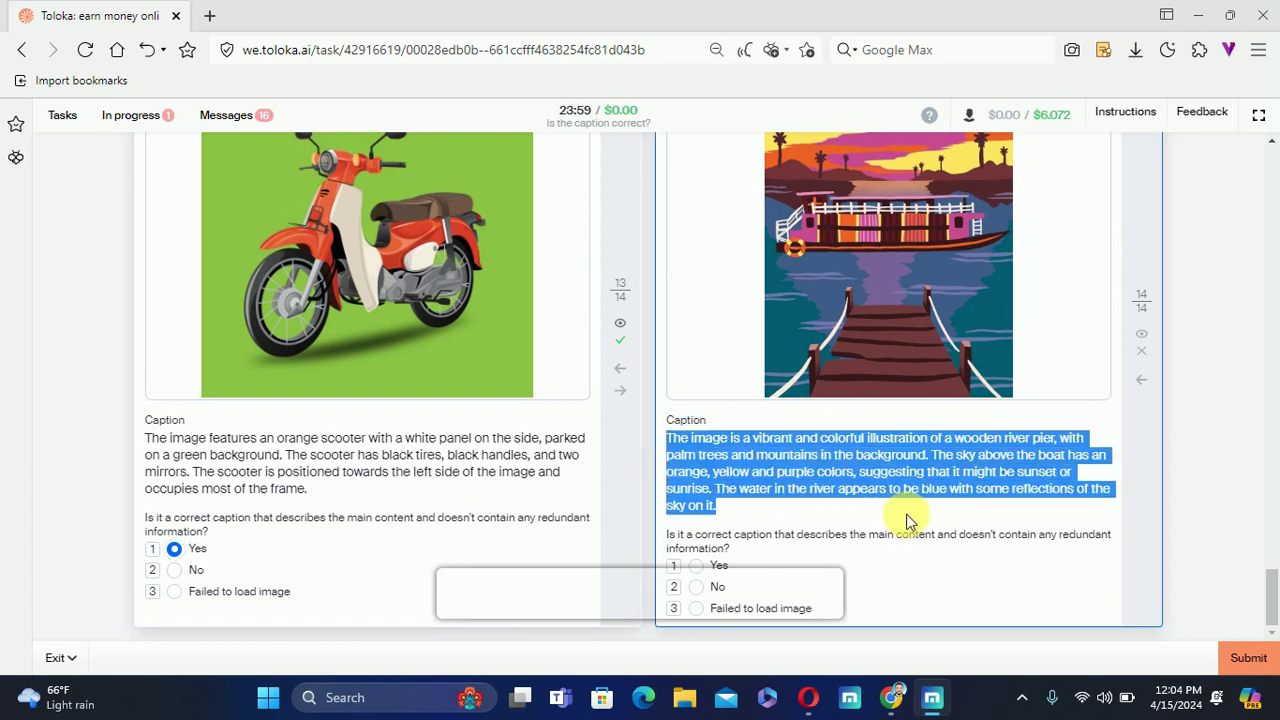
click(907, 520)
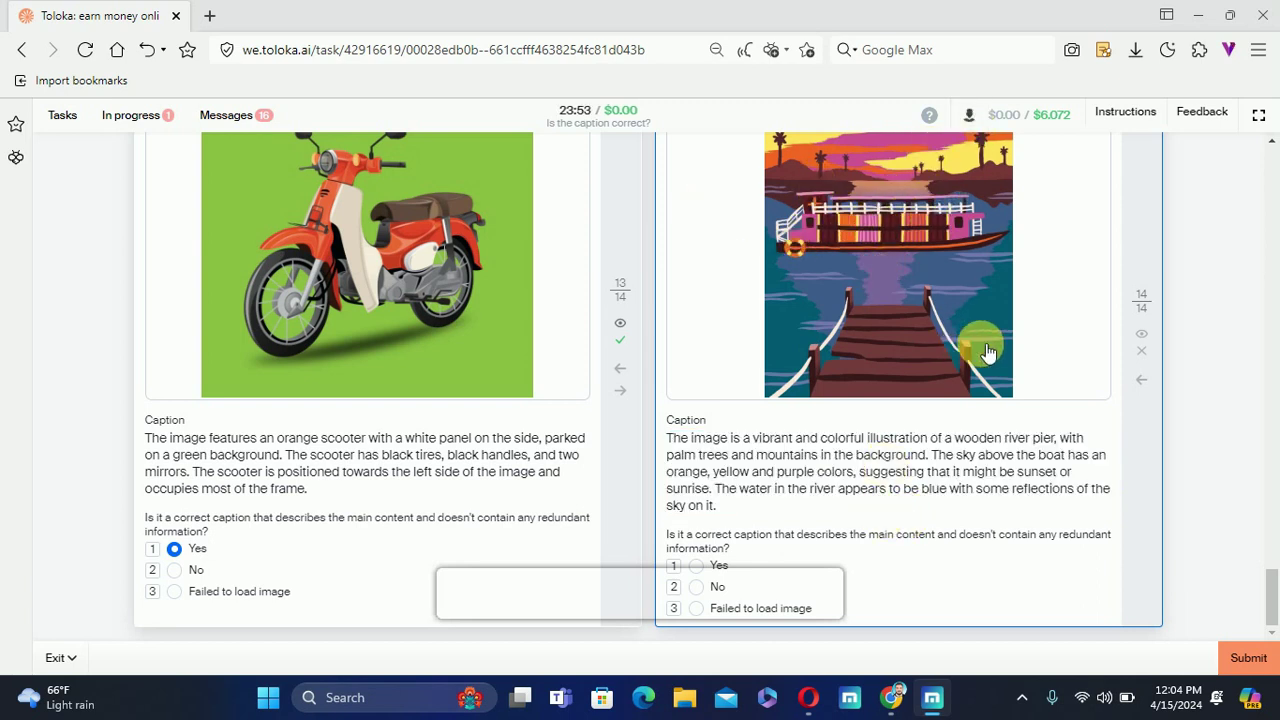
click(713, 595)
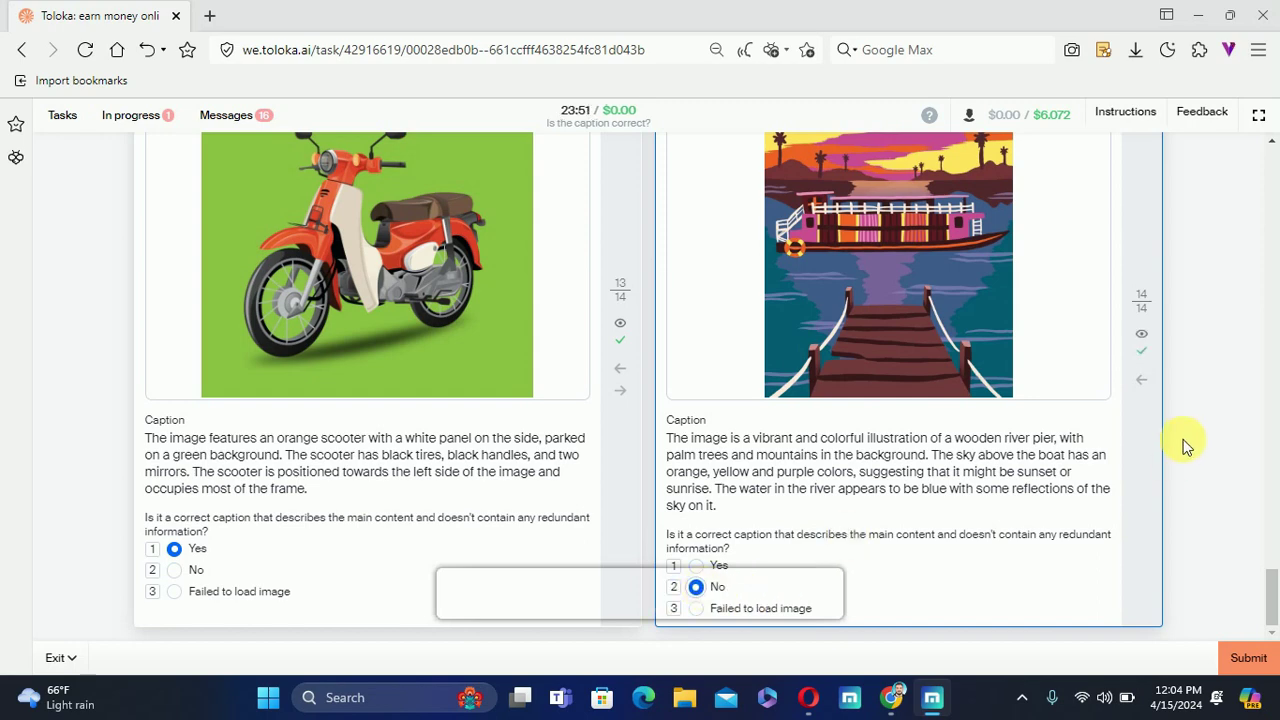
click(1247, 657)
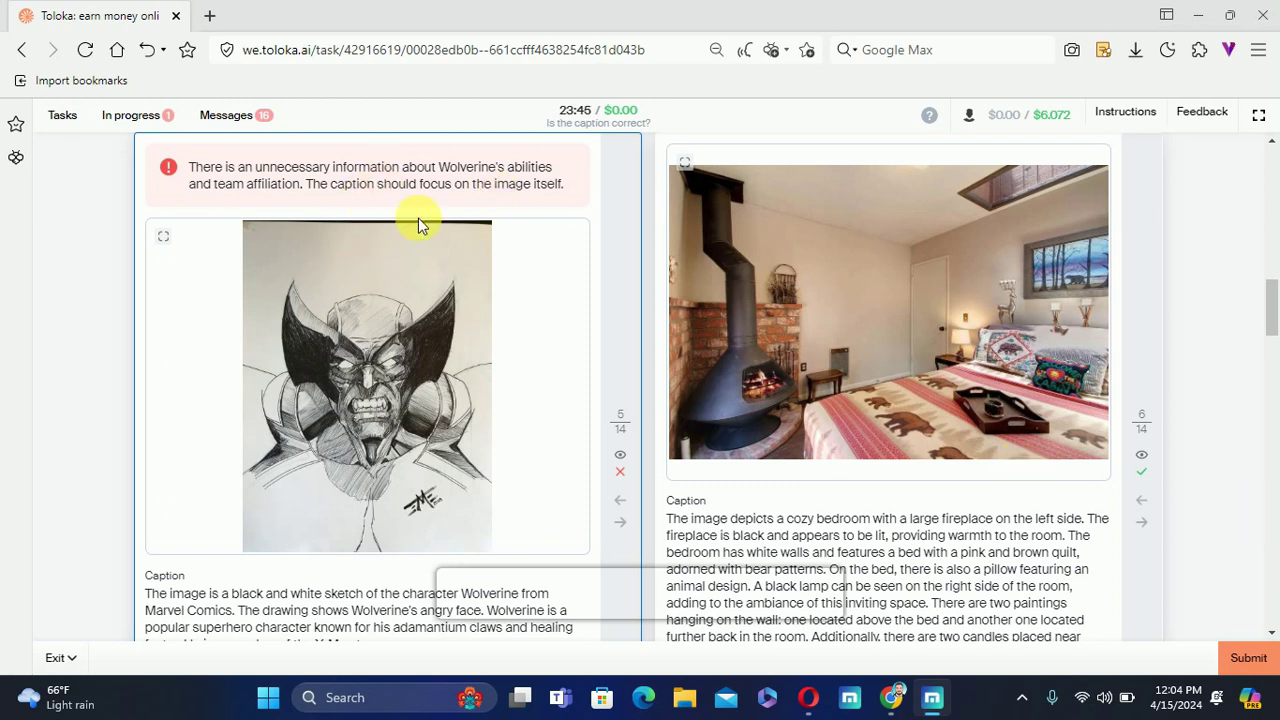
Review the error feedback and change item 5's Wolverine caption answer to No
scroll(340, 360, down, 2)
scroll(343, 363, up, 2)
drag(195, 167, 607, 222)
click(607, 222)
scroll(608, 250, down, 2)
click(176, 540)
Answer No for the river-boat caption with key 2 and resubmit the set
scroll(990, 463, up, 3)
scroll(990, 463, down, 10)
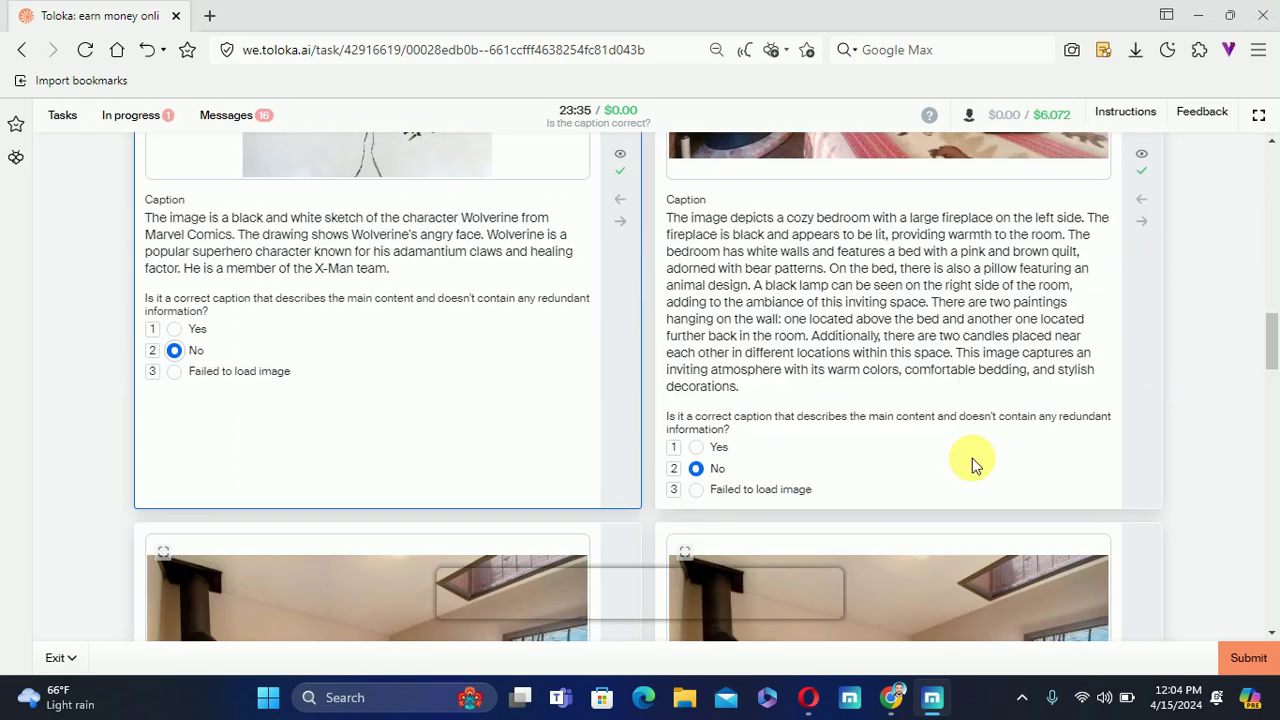
scroll(971, 466, up, 4)
scroll(971, 460, down, 10)
scroll(959, 470, down, 5)
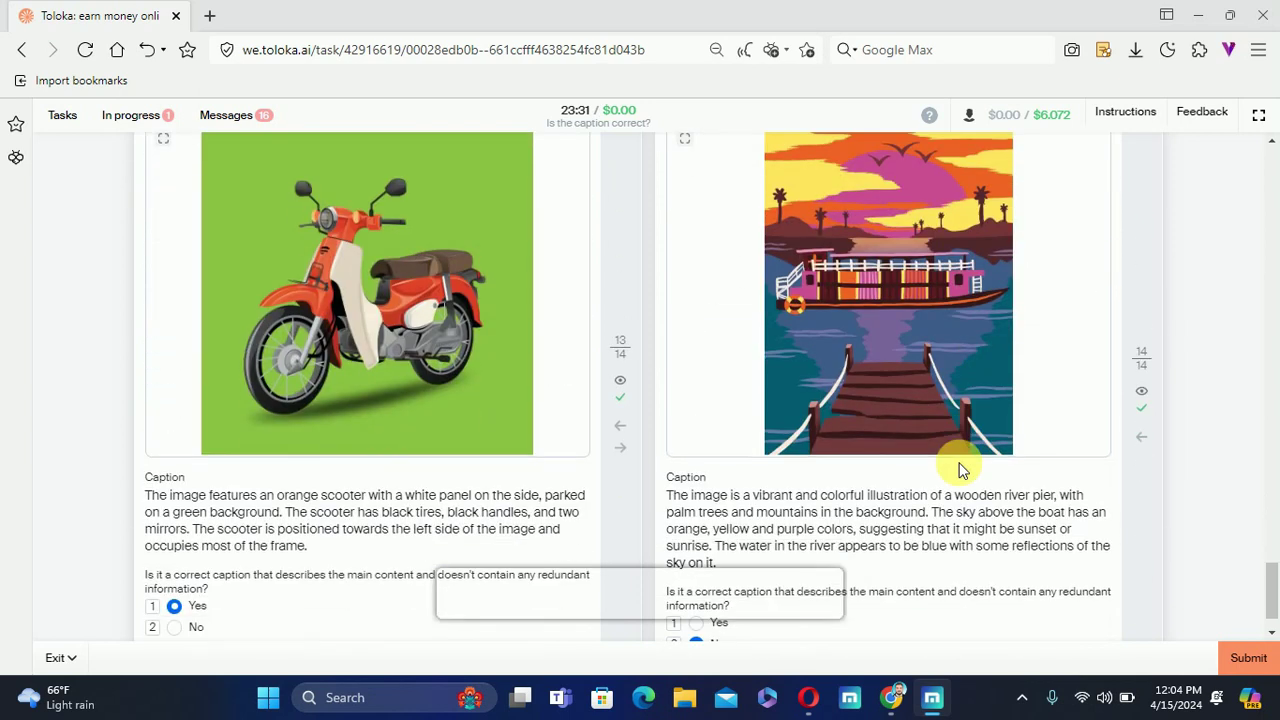
scroll(959, 462, down, 2)
key(2)
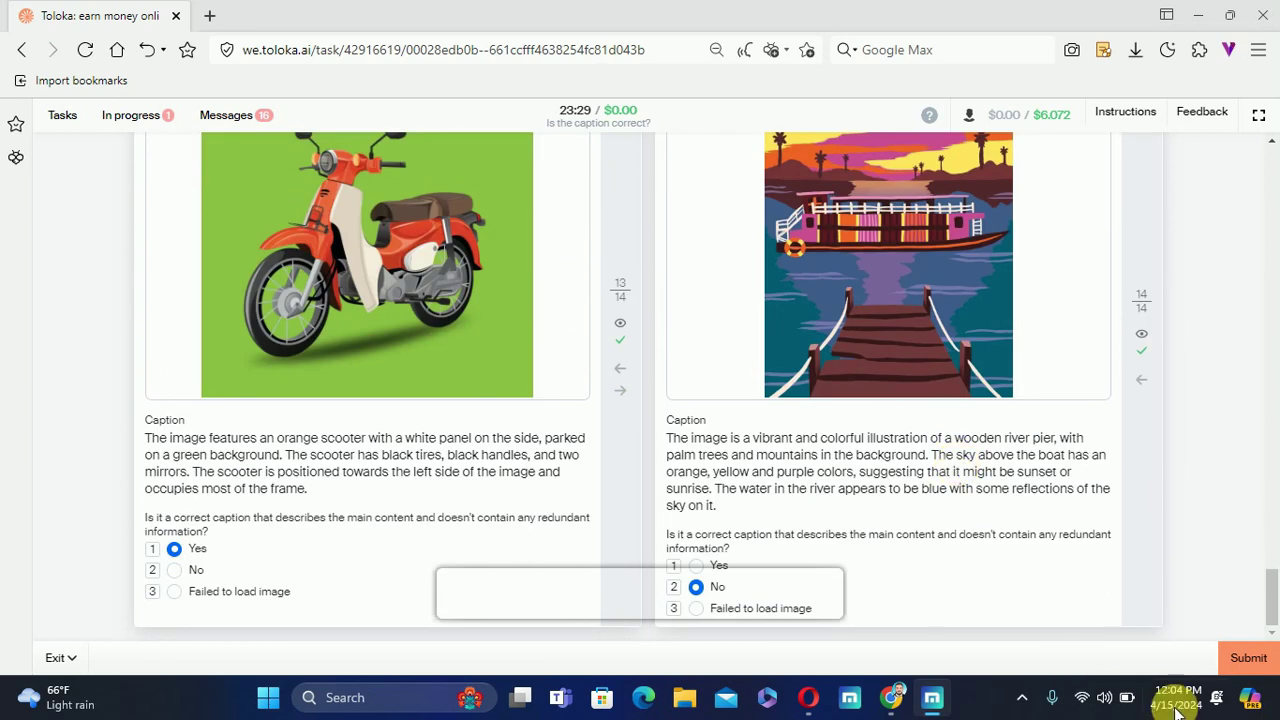
click(1245, 658)
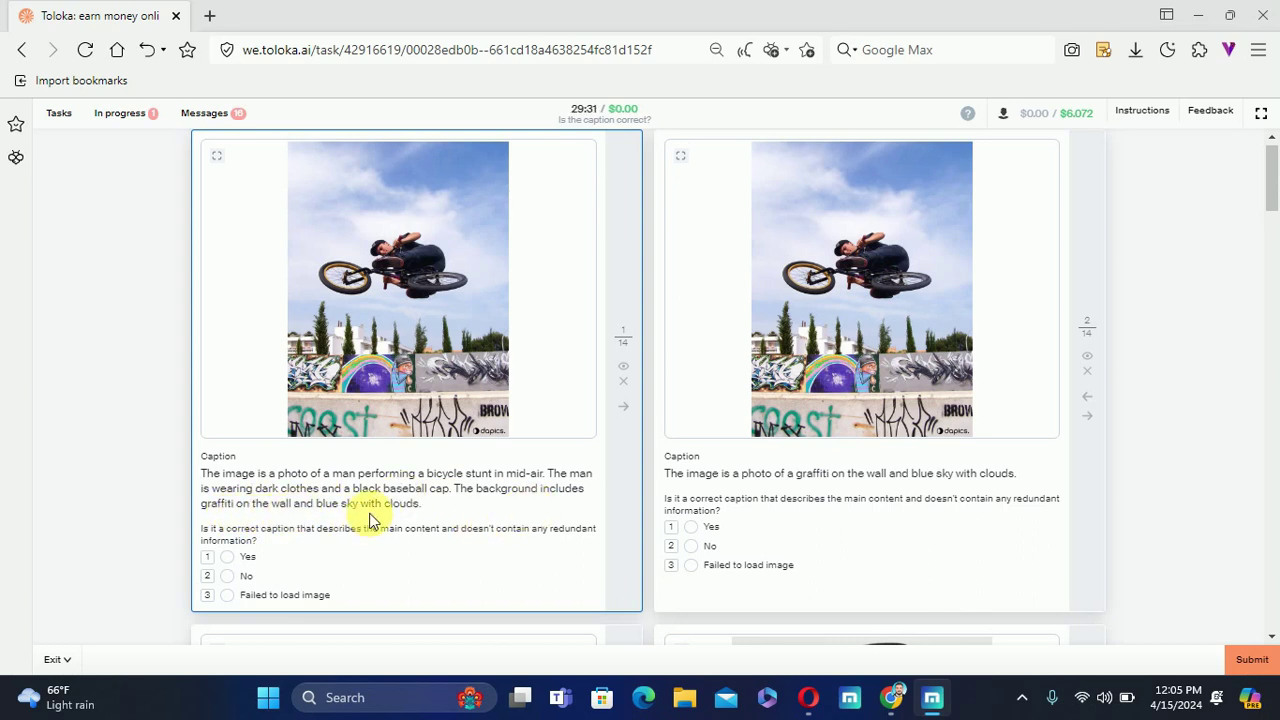
Mark item 1's bicycle-stunt caption correct and item 2's graffiti-and-sky caption incorrect
click(247, 563)
click(712, 552)
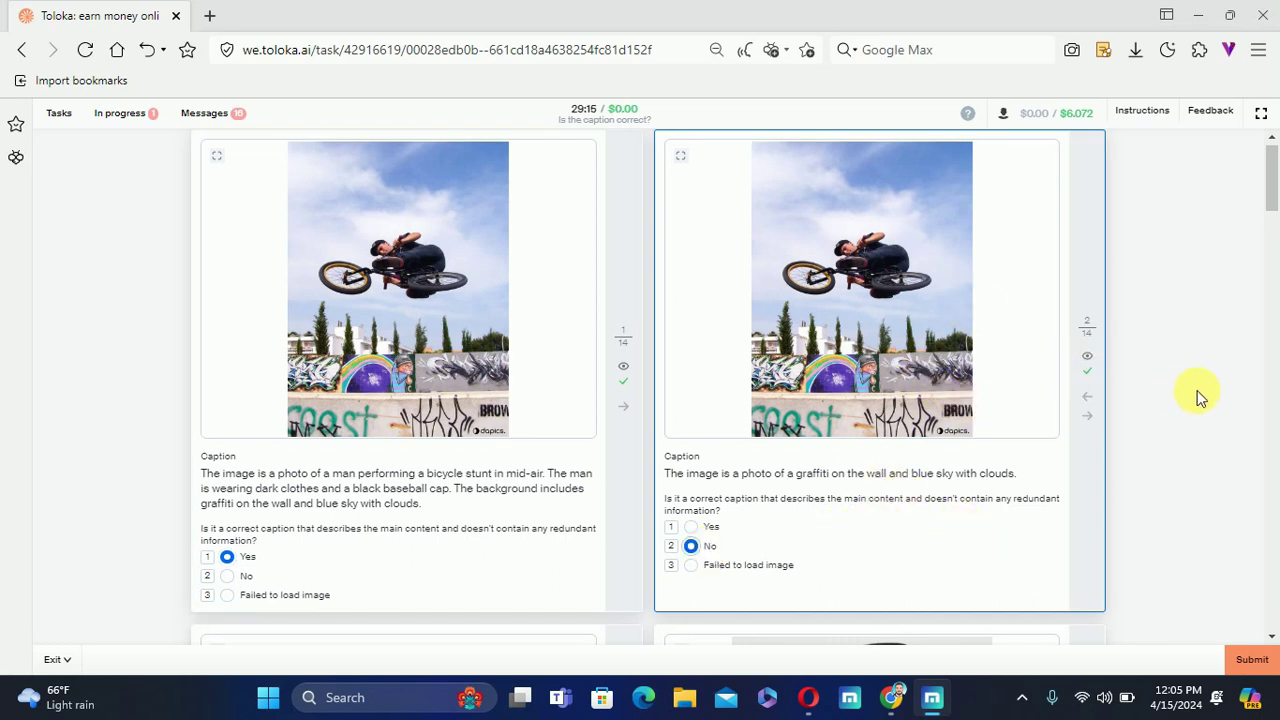
scroll(1200, 388, down, 5)
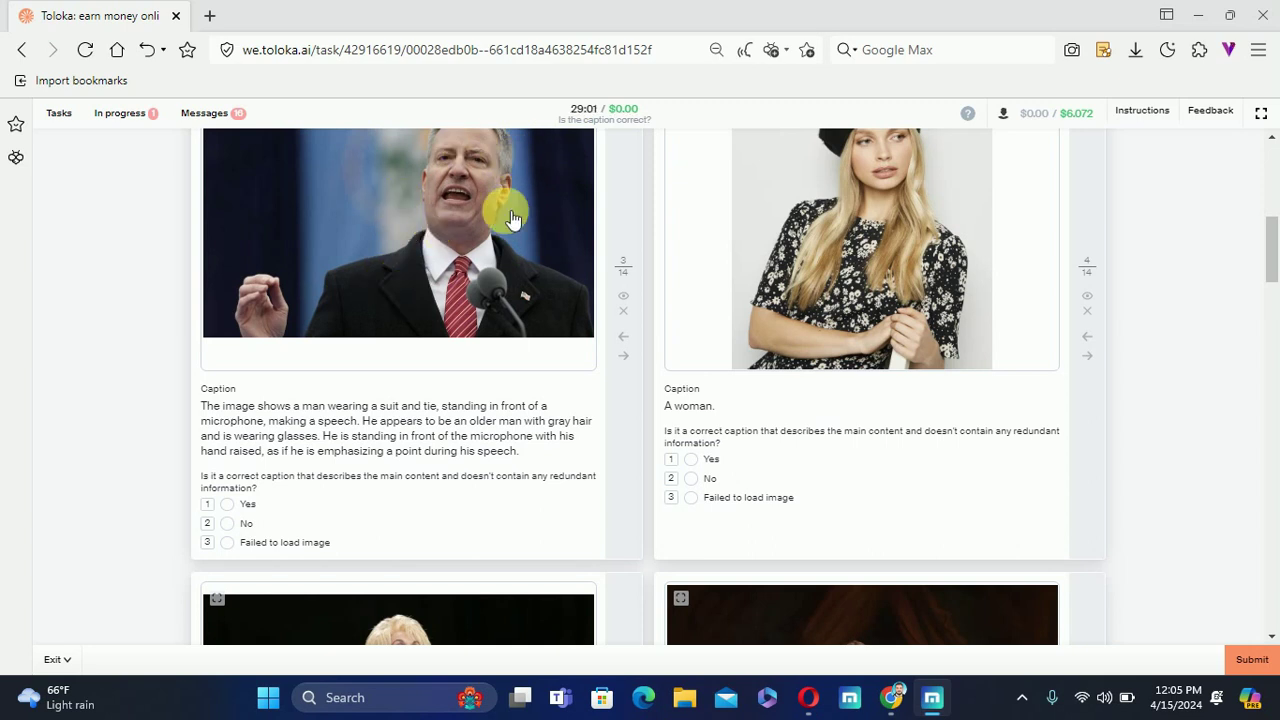
Answer No for item 3's speech caption and Yes for item 4's 'A woman.' caption
click(238, 524)
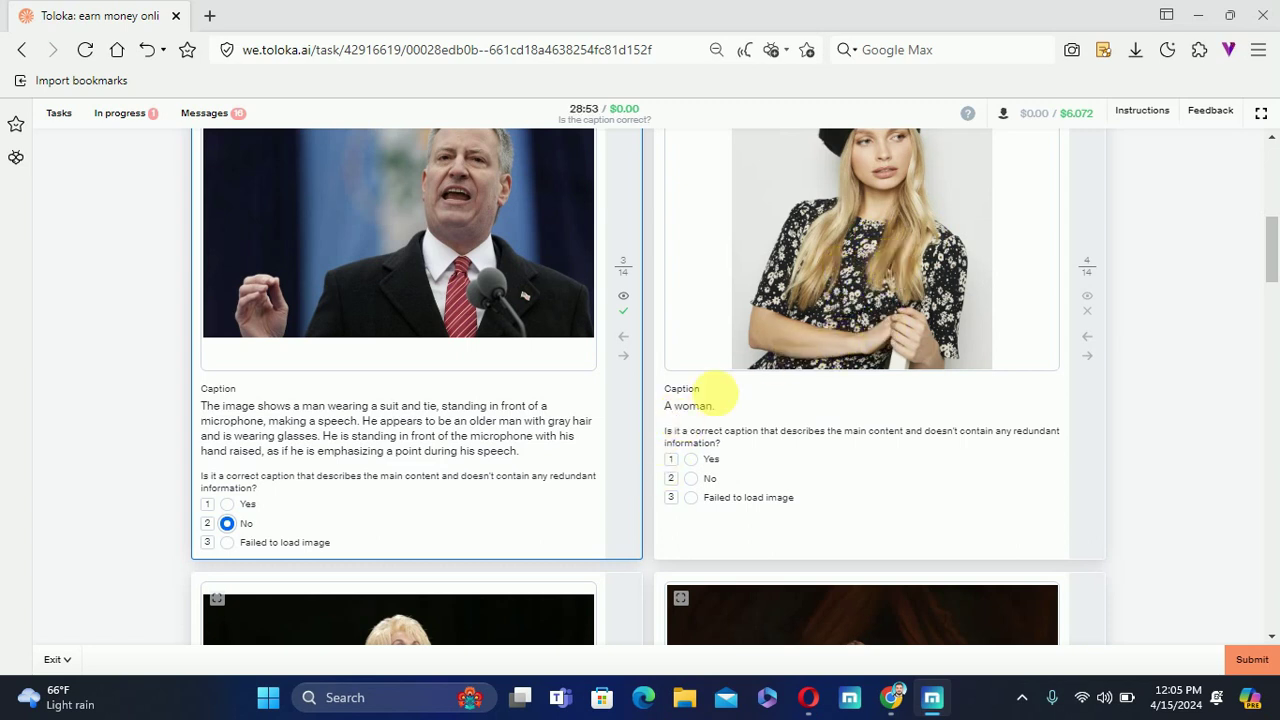
drag(665, 406, 718, 405)
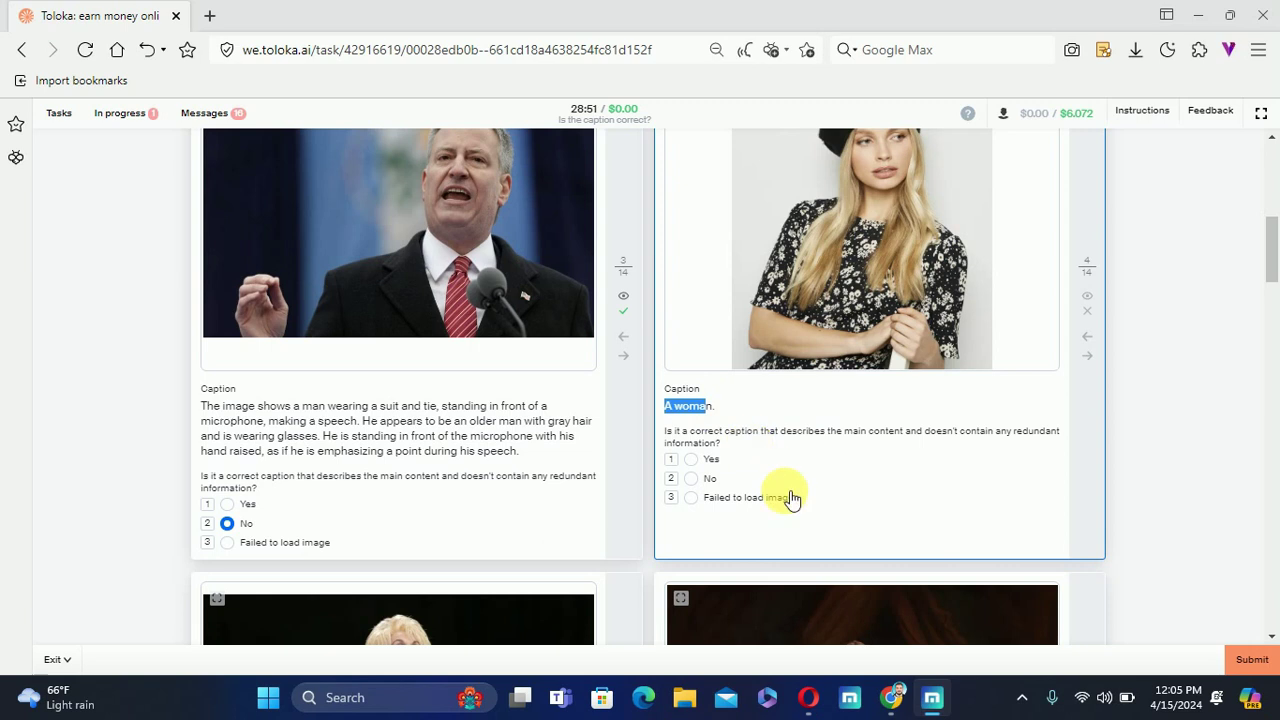
click(692, 462)
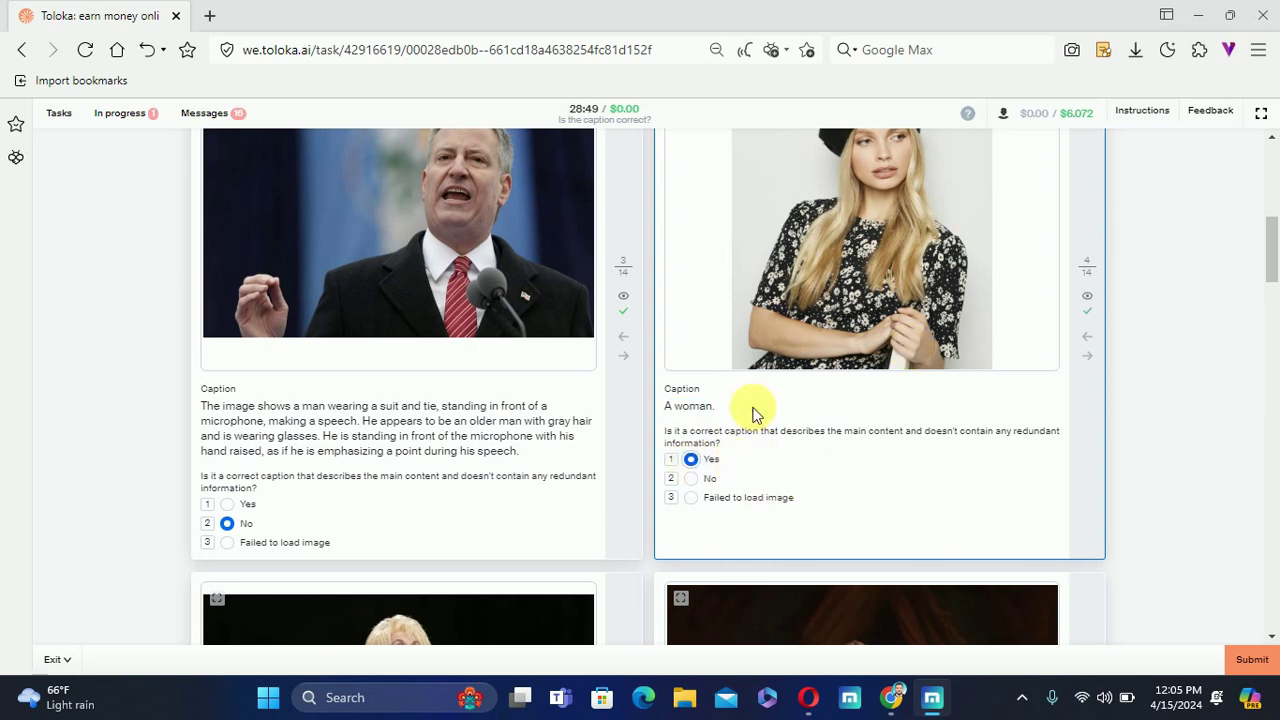
scroll(763, 432, down, 5)
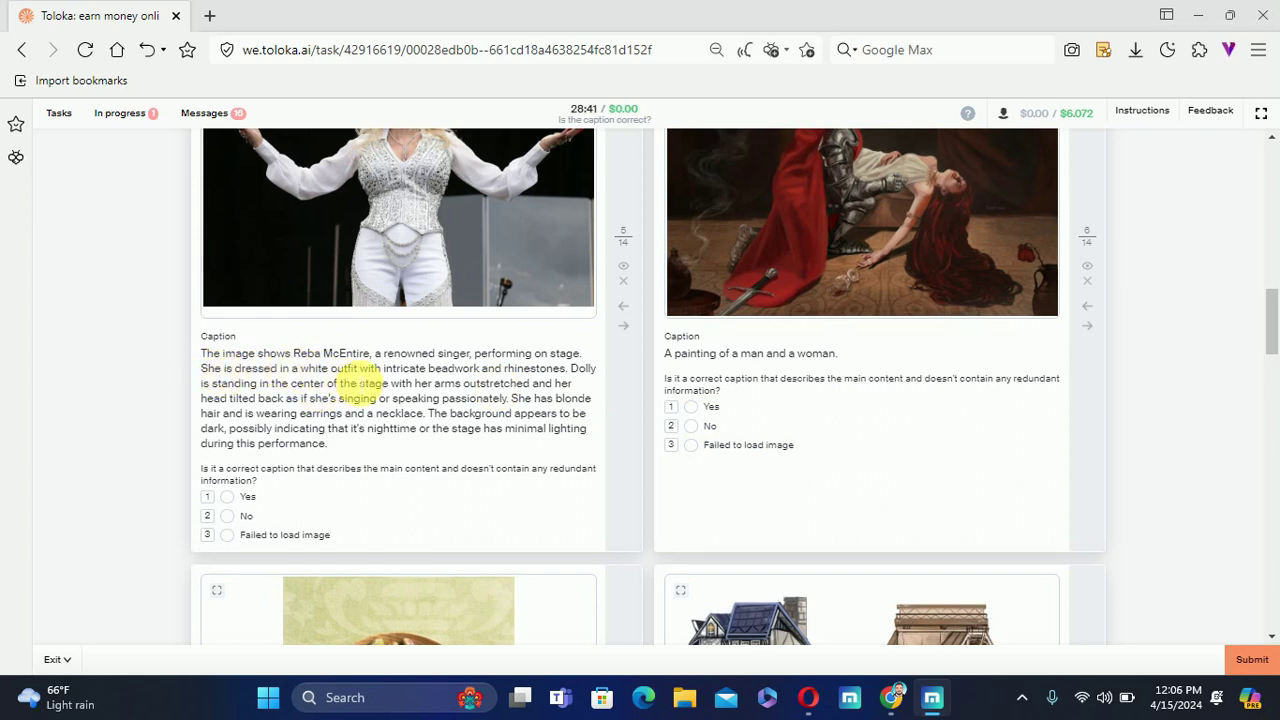
Answer Yes for item 5's performer-on-stage caption
scroll(360, 385, up, 2)
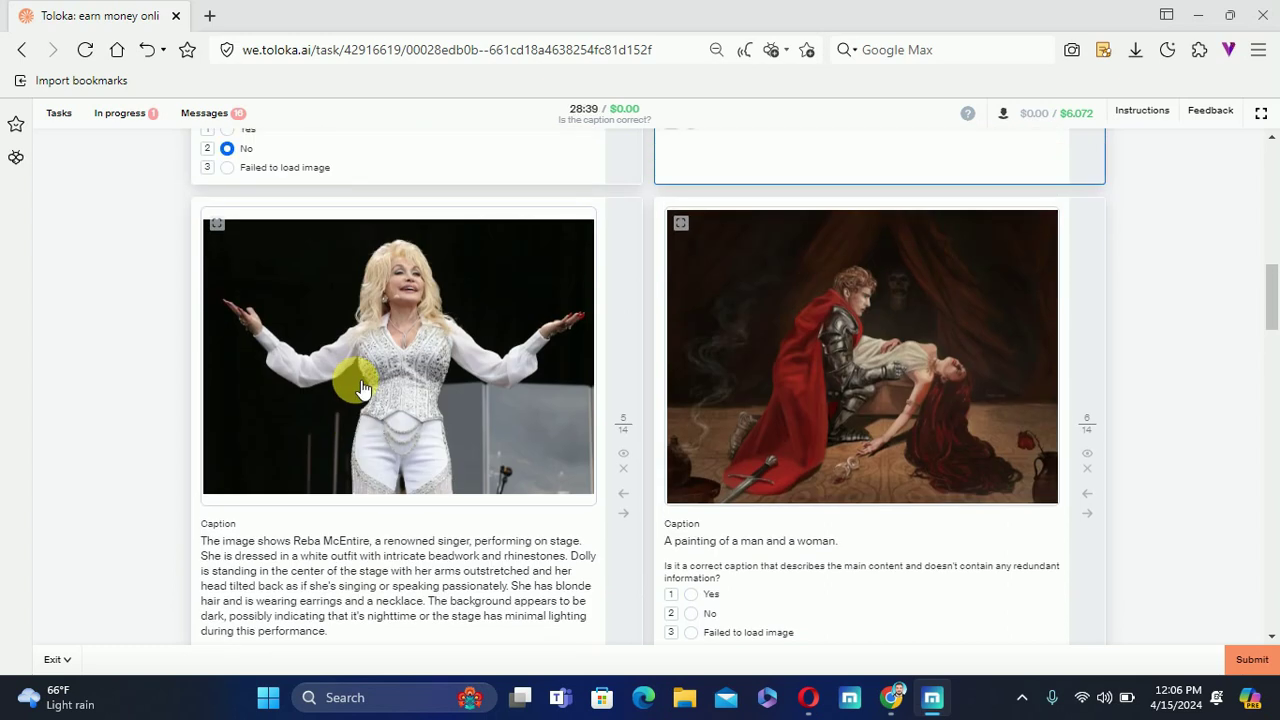
click(362, 390)
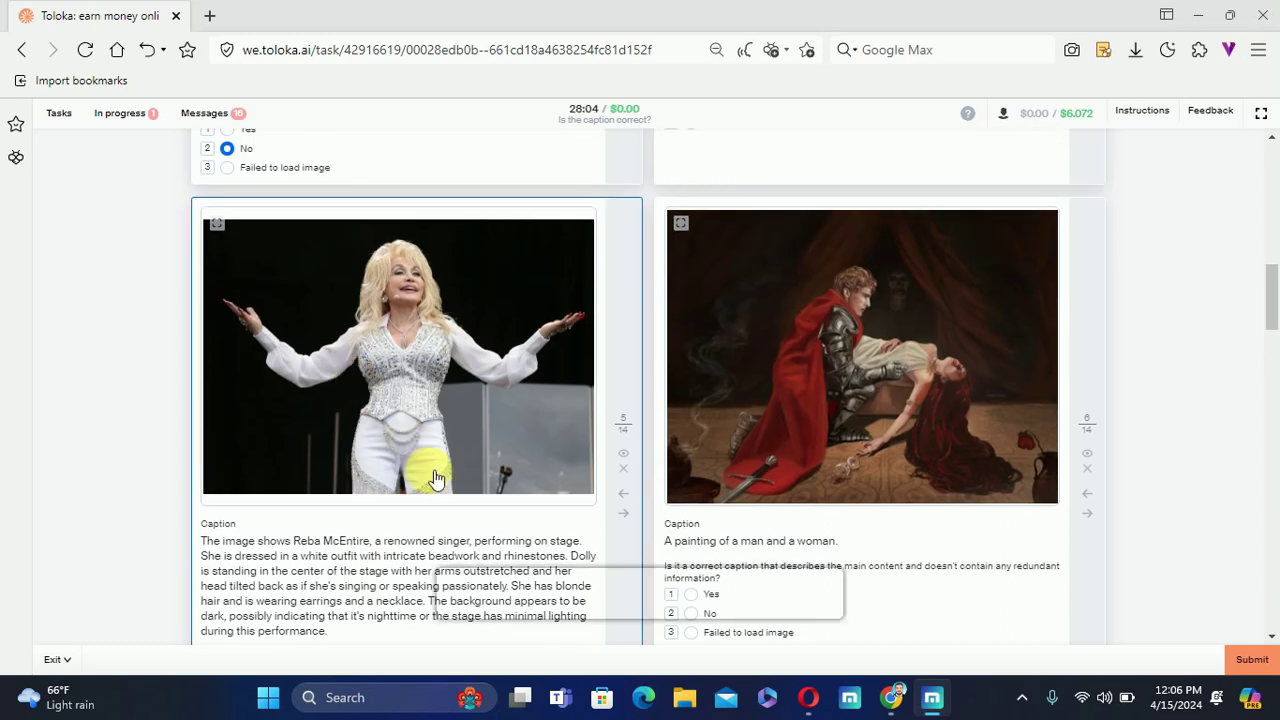
scroll(435, 478, down, 2)
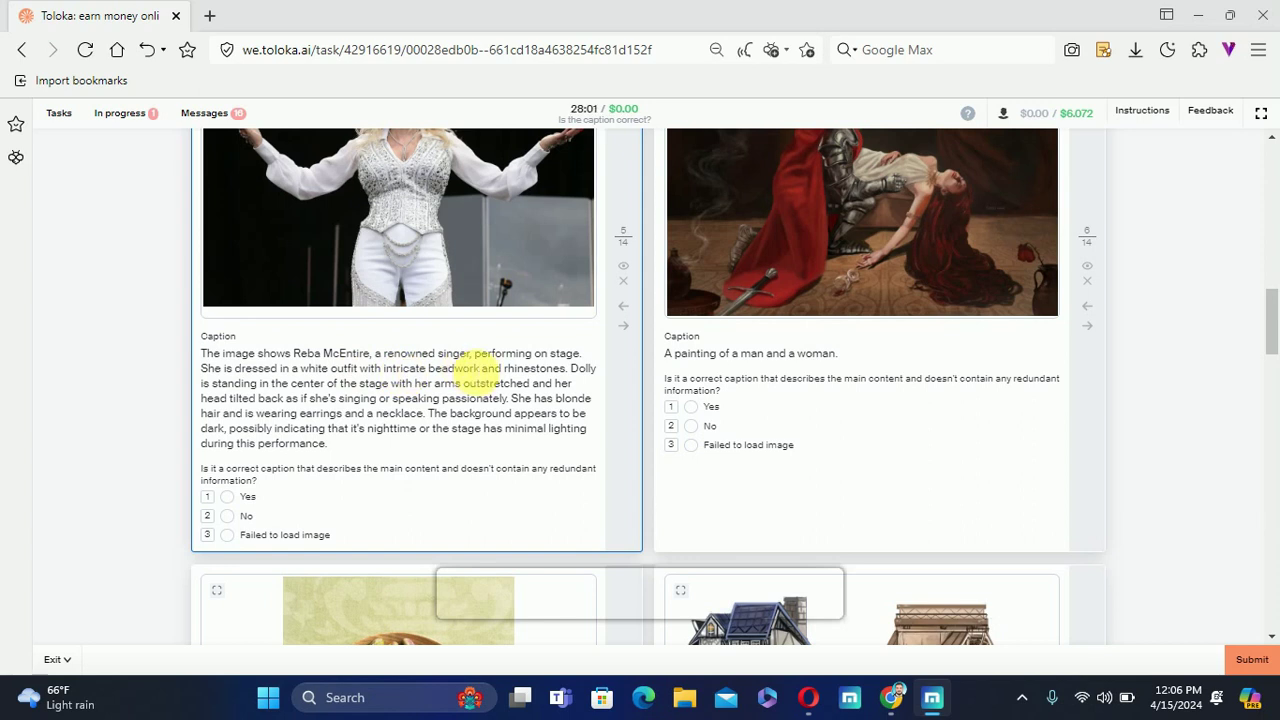
scroll(548, 370, up, 2)
scroll(500, 390, down, 2)
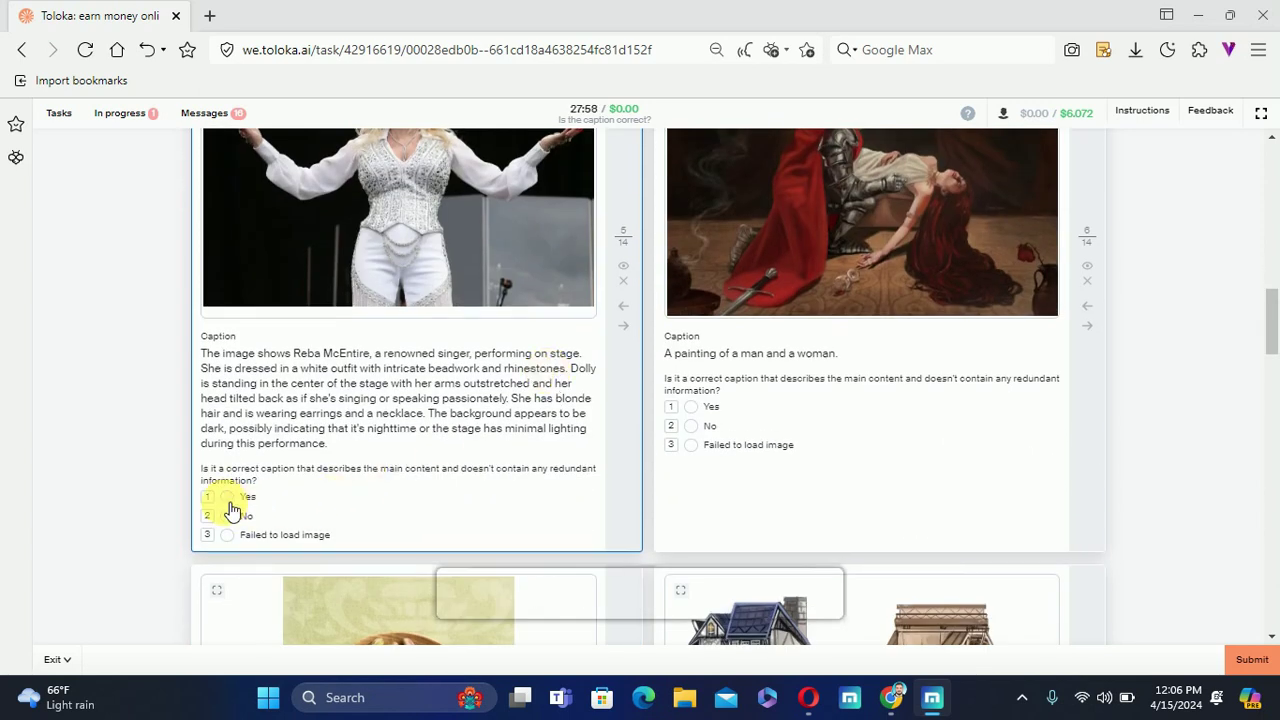
scroll(780, 530, up, 2)
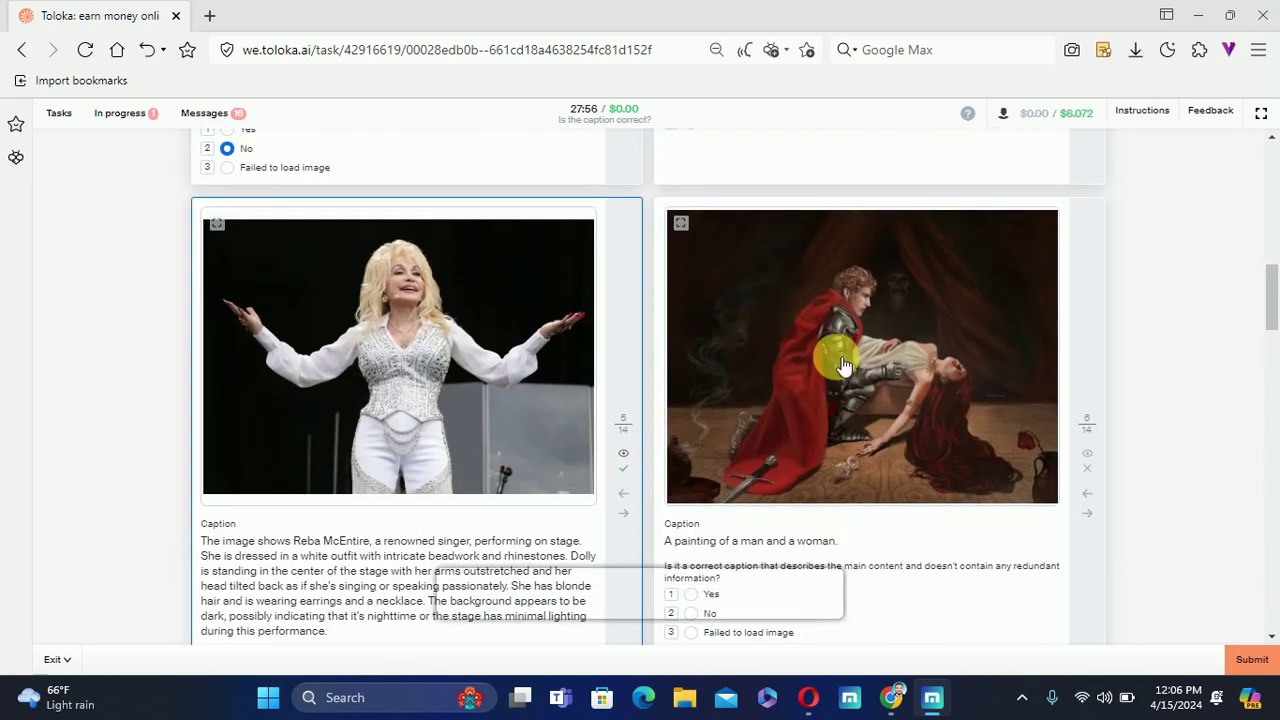
scroll(874, 352, down, 2)
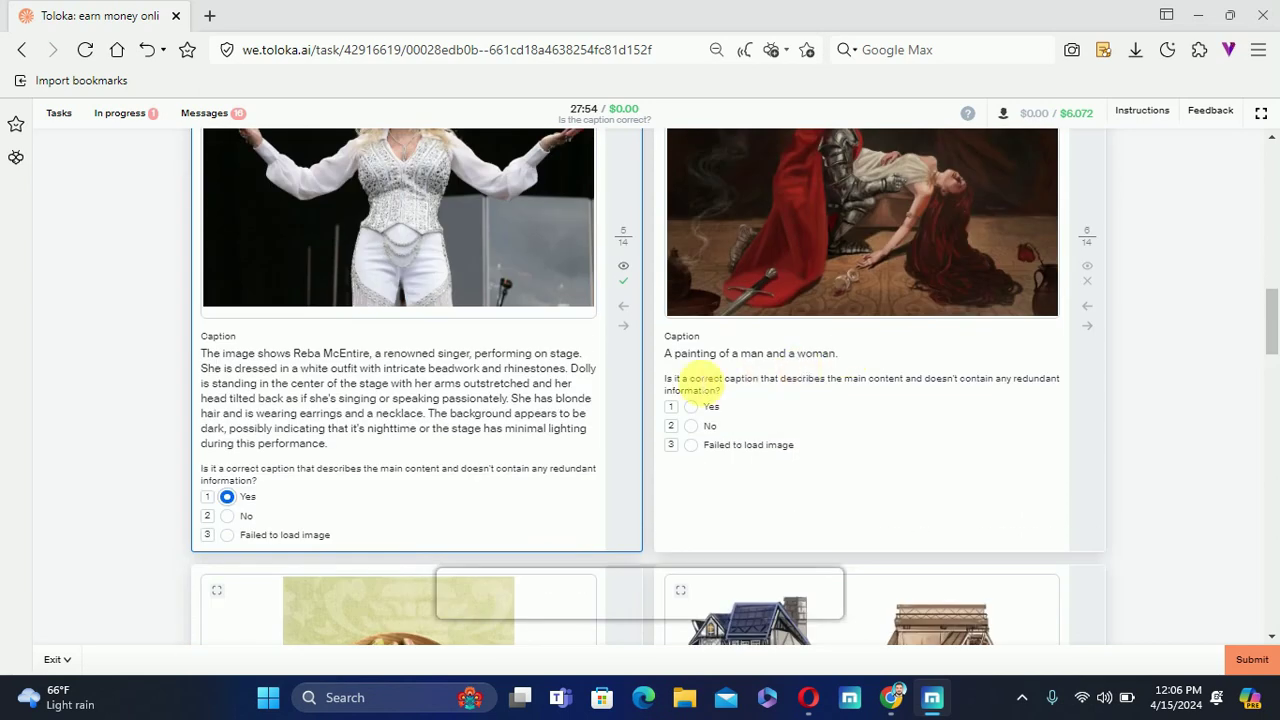
scroll(820, 355, up, 2)
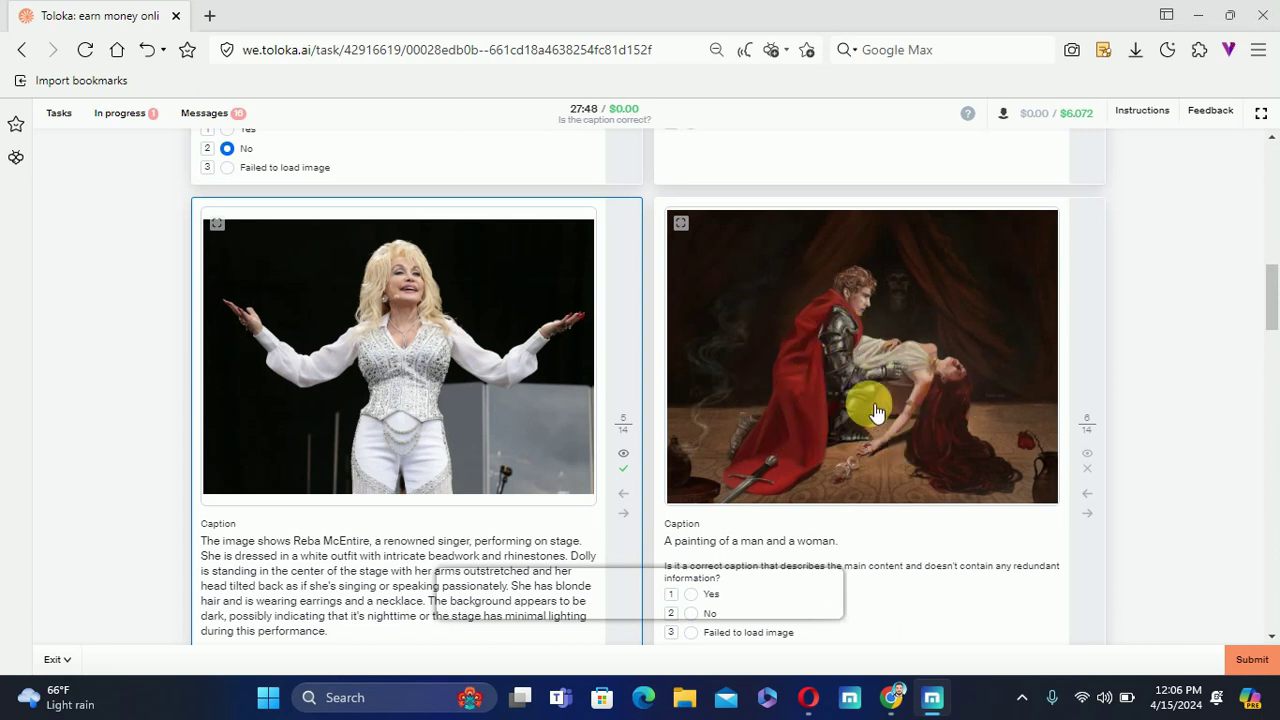
scroll(870, 400, down, 2)
Answer No for item 6's 'A painting of a man and a woman' caption
click(695, 426)
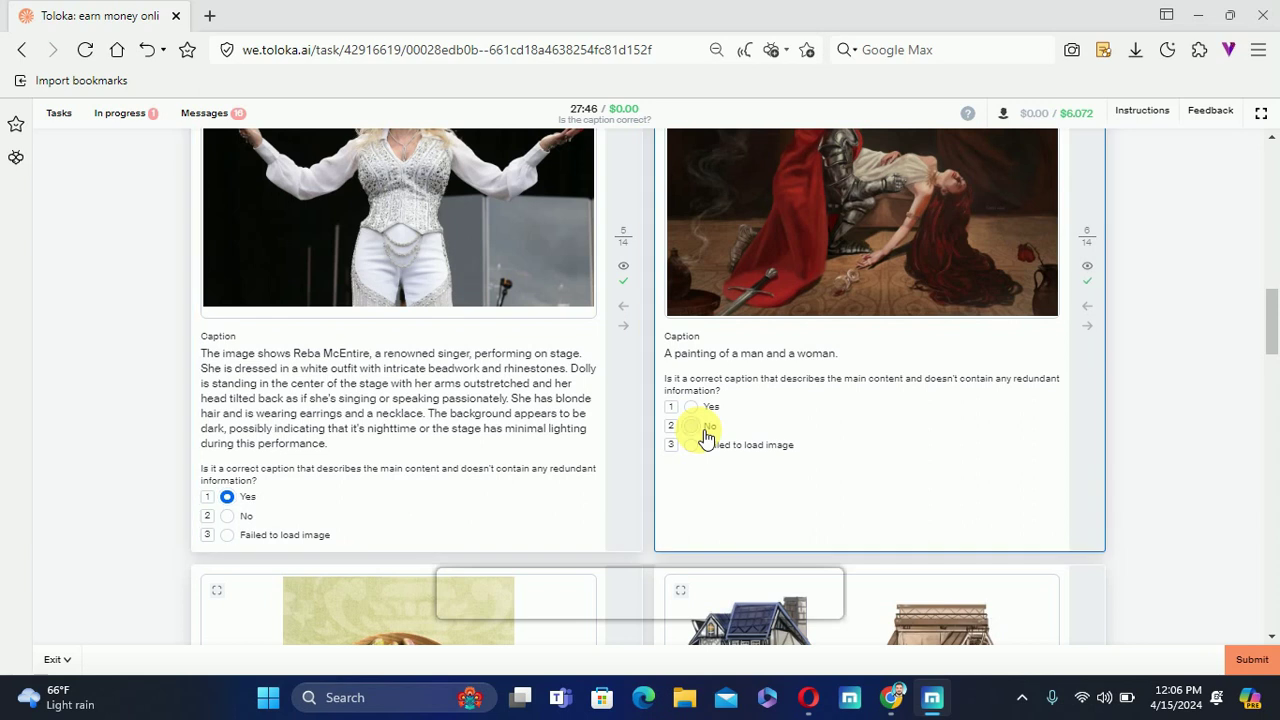
scroll(940, 478, up, 2)
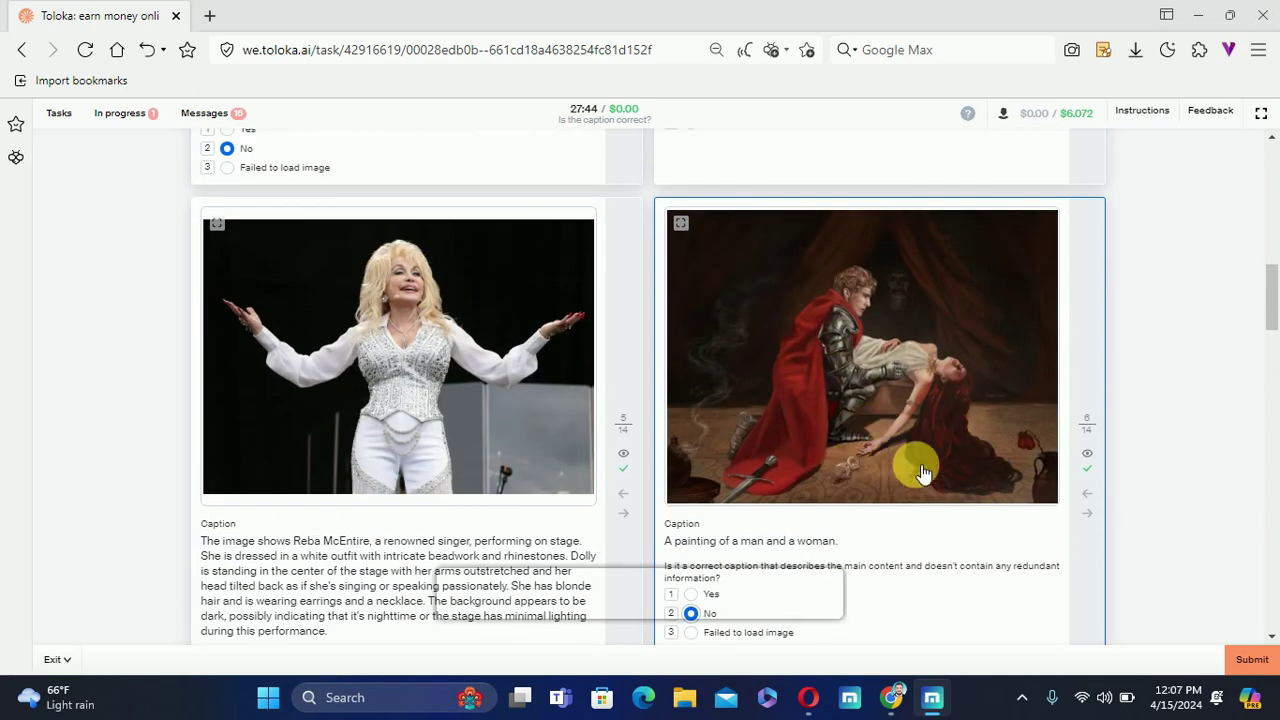
scroll(908, 469, down, 5)
scroll(924, 472, down, 2)
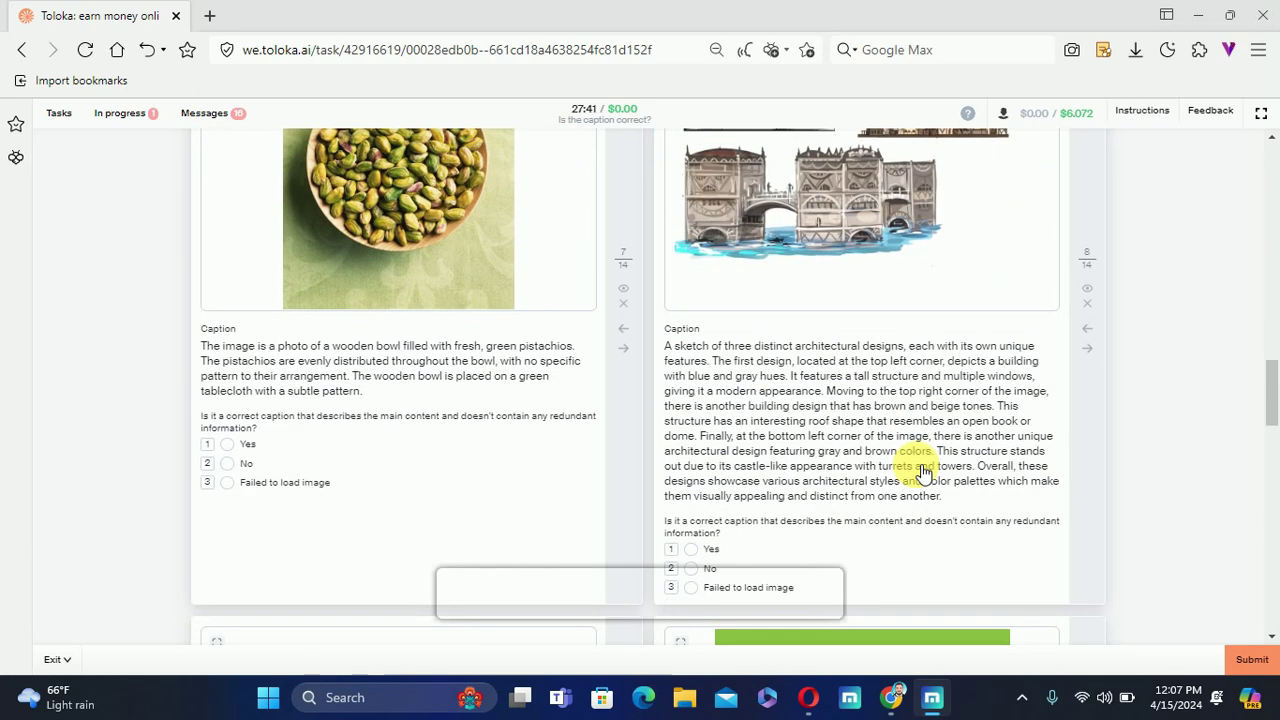
Mark item 7's wooden-bowl-of-pistachios caption as correct
scroll(922, 472, up, 2)
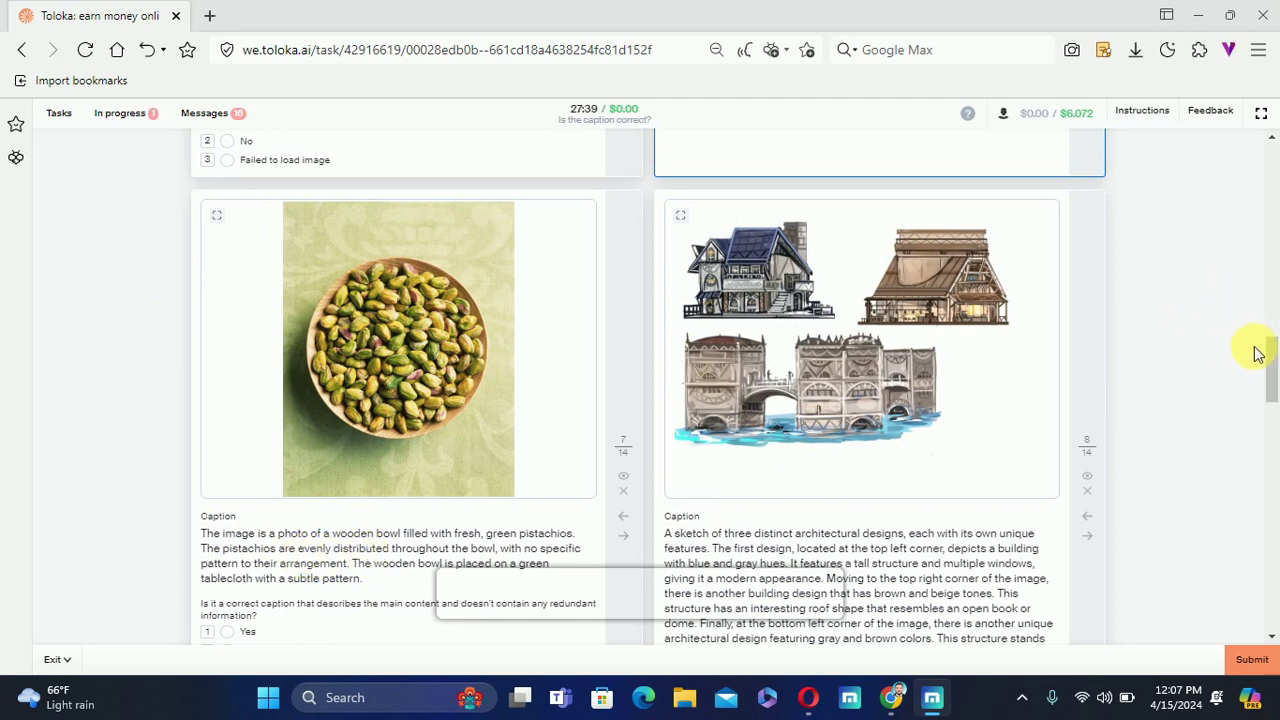
scroll(1270, 362, down, 1)
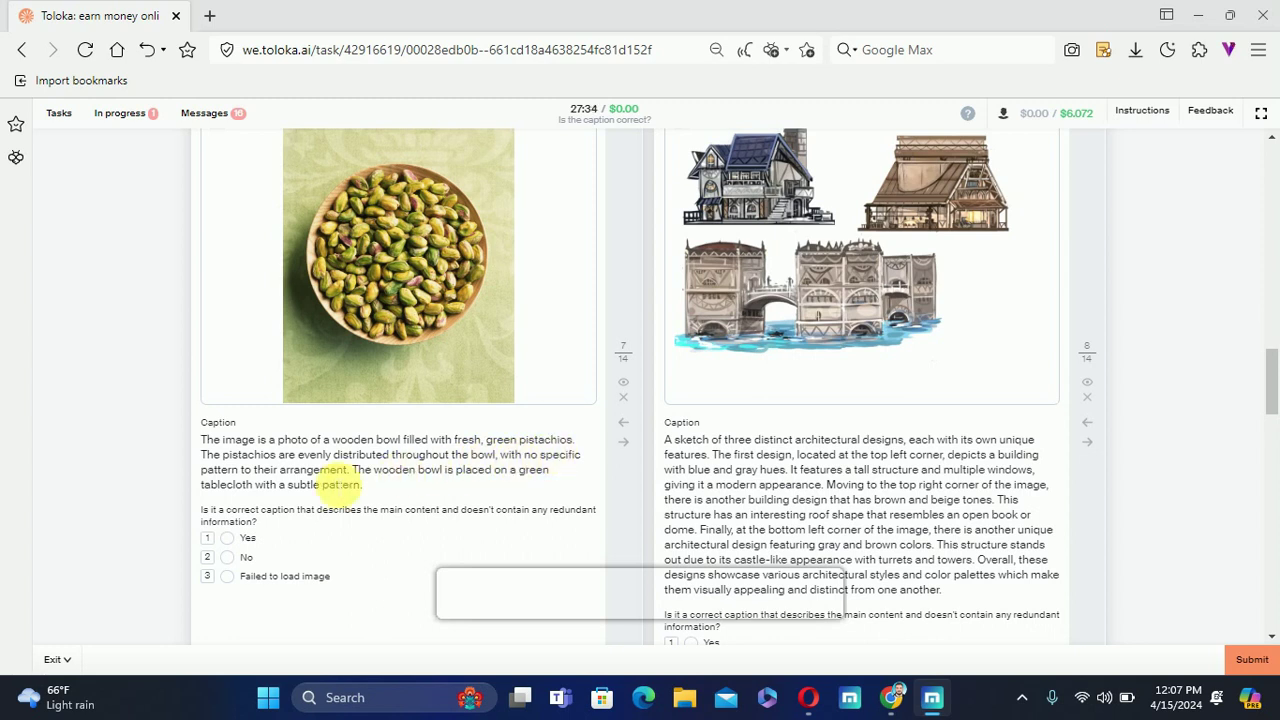
click(239, 539)
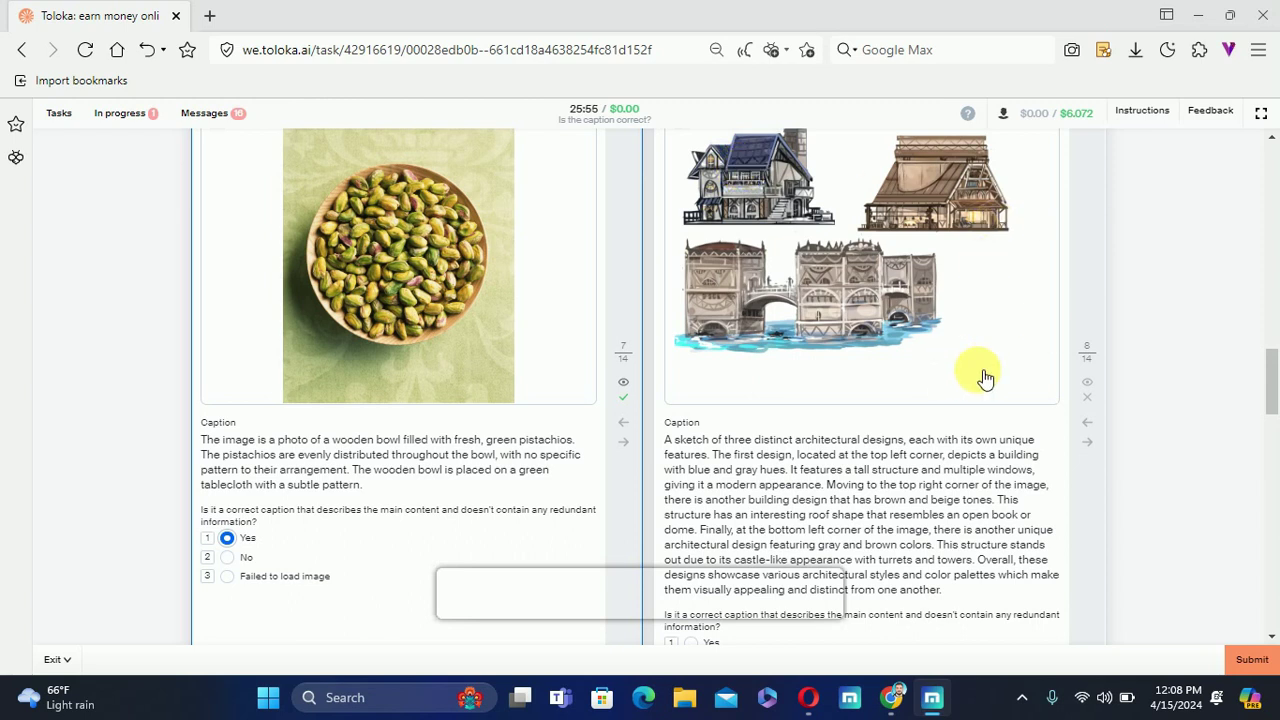
drag(1271, 366, 1273, 394)
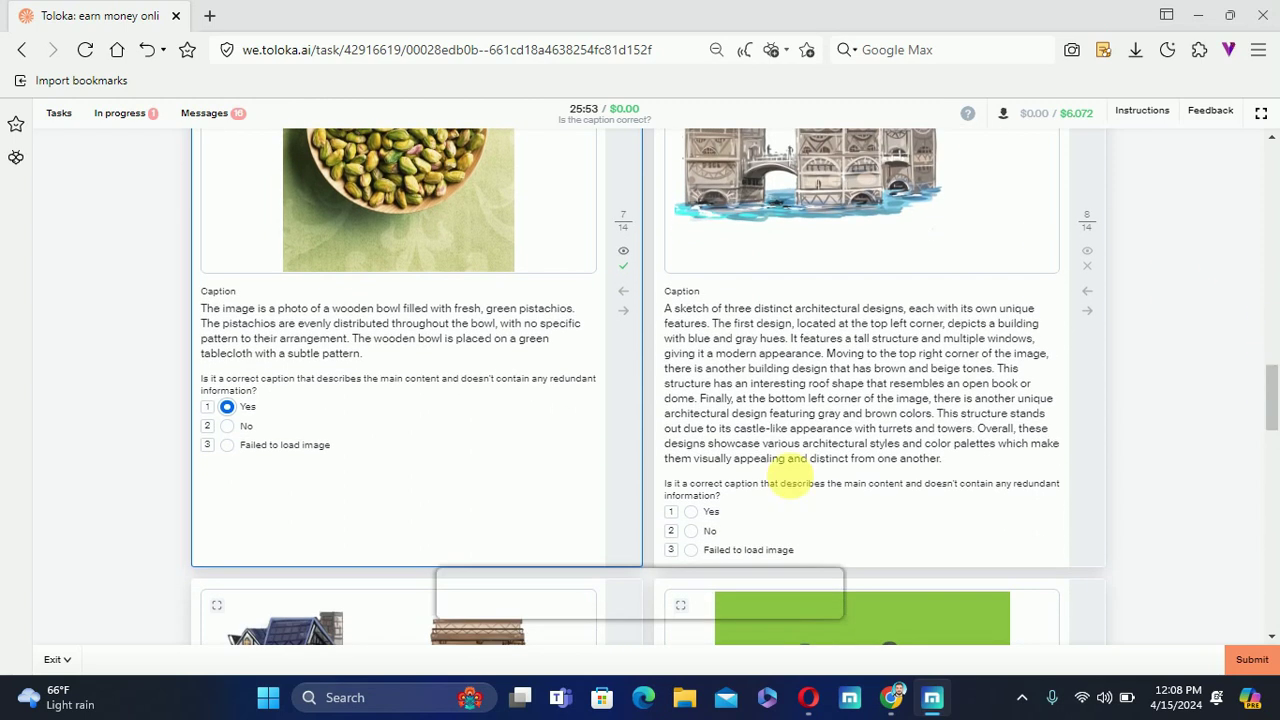
Answer No for the first architectural sketch caption and Yes for the second
click(709, 538)
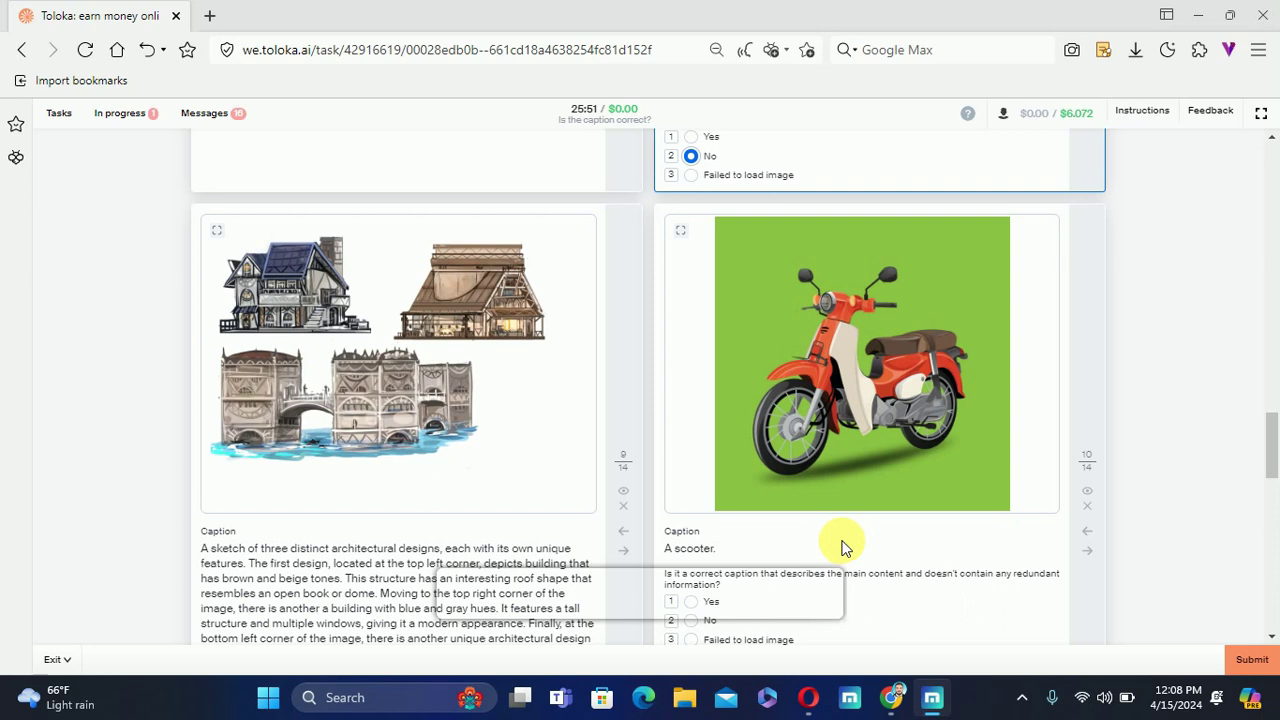
click(227, 564)
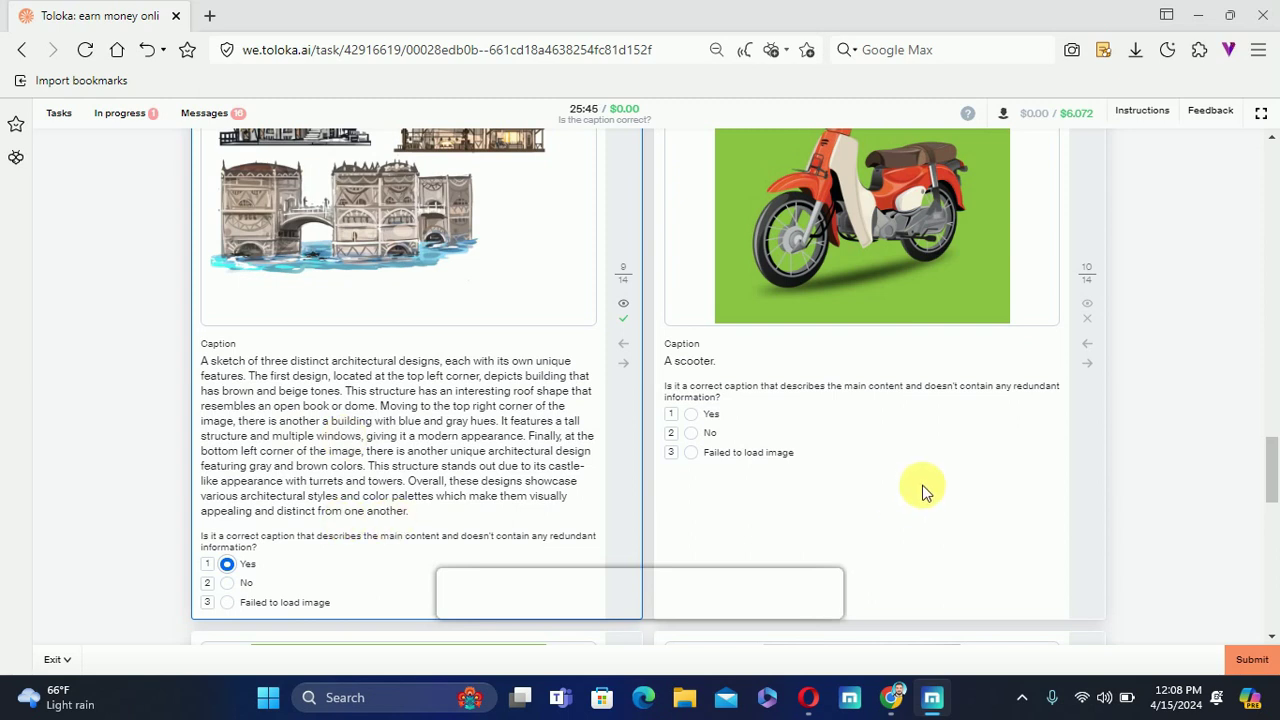
scroll(918, 480, up, 2)
scroll(934, 466, down, 2)
scroll(934, 466, up, 2)
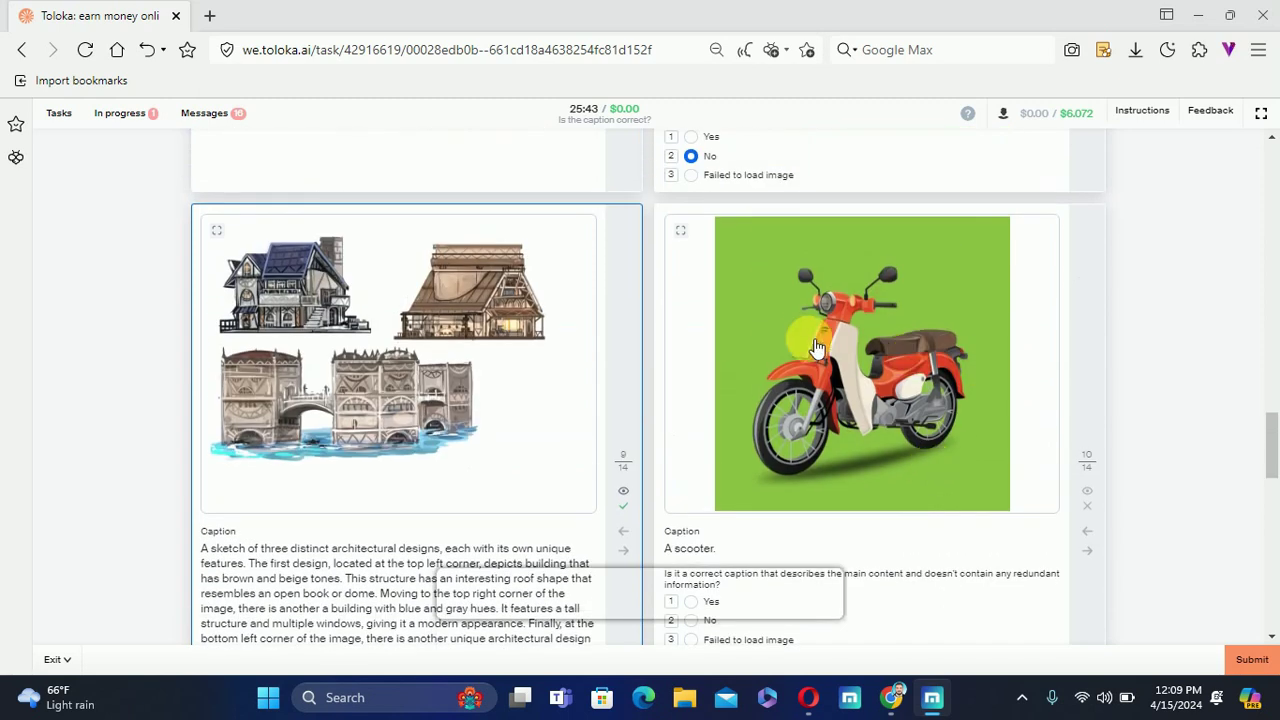
scroll(818, 345, down, 2)
Answer Yes for the 'A scooter.' caption and the 3D scooter caption
click(693, 416)
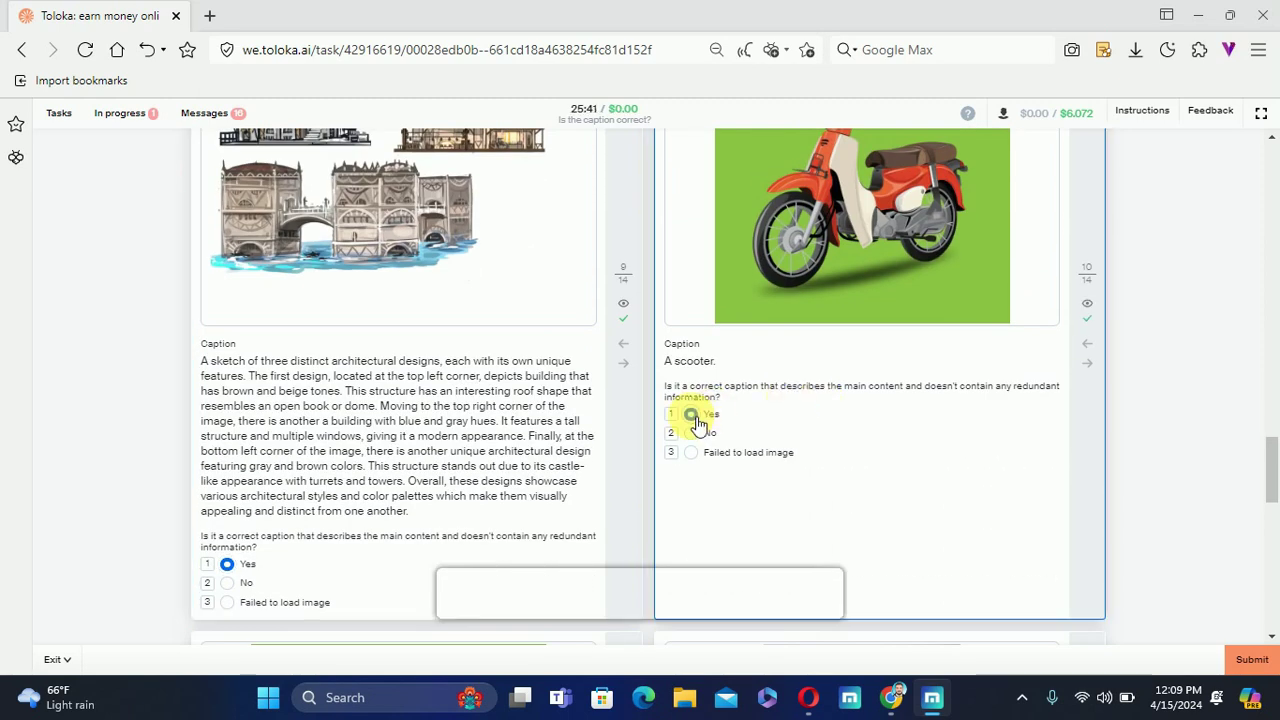
scroll(1132, 478, down, 5)
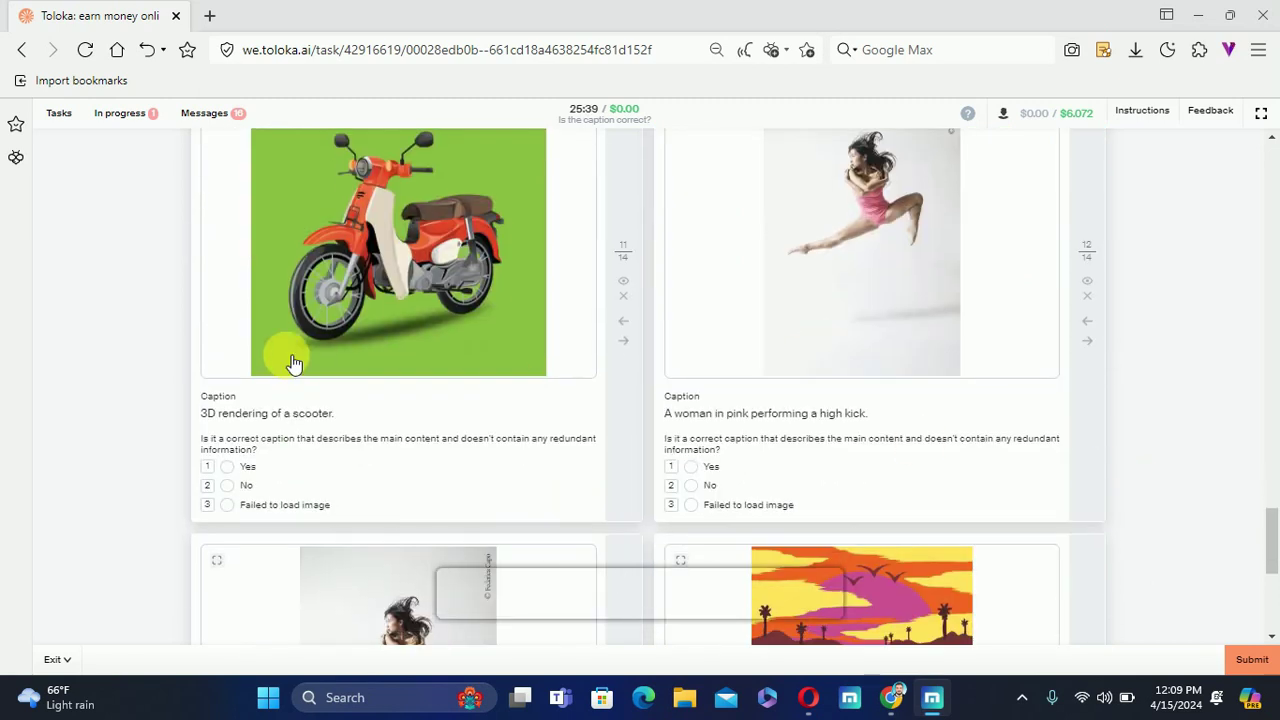
scroll(288, 358, up, 2)
scroll(292, 362, down, 2)
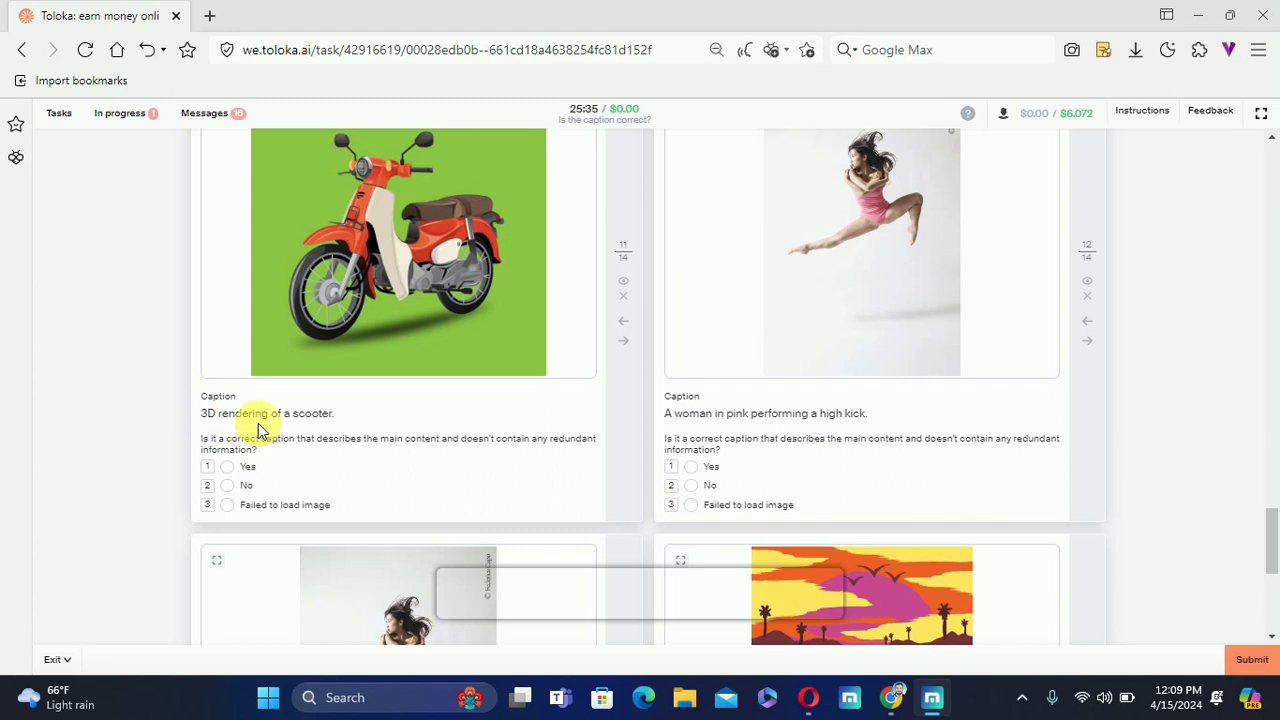
click(227, 466)
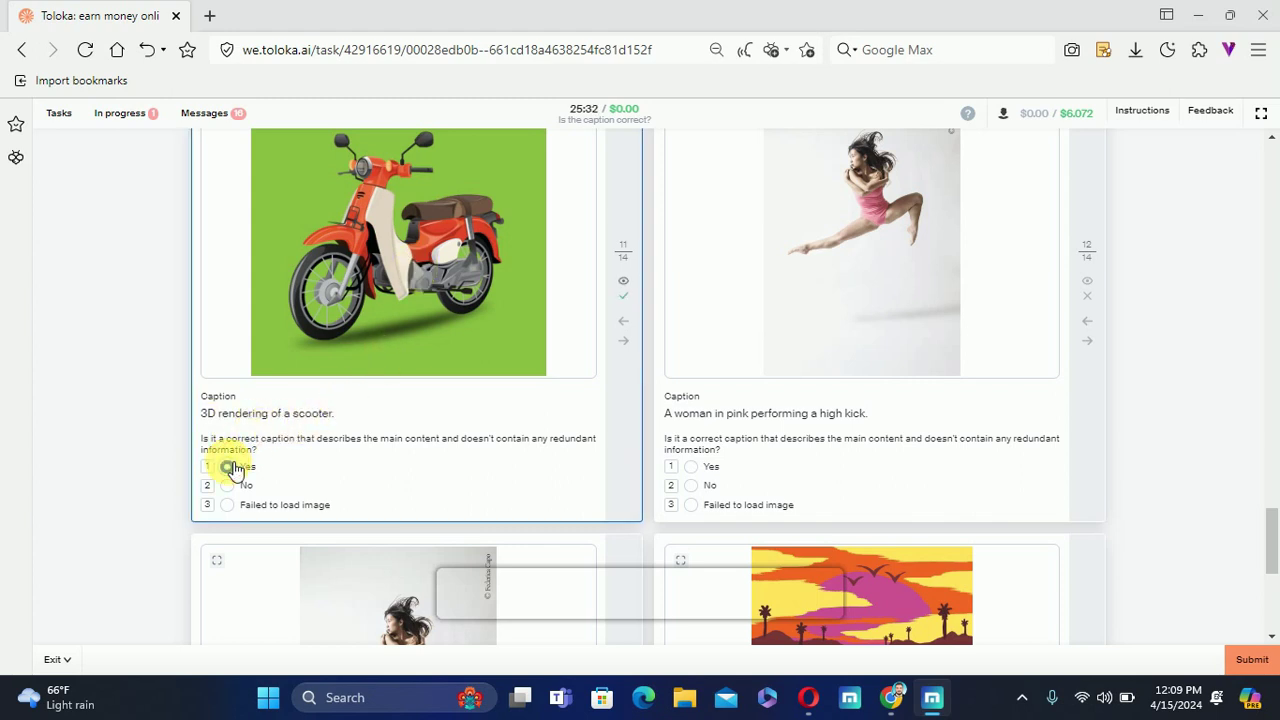
Inspect the high-kick photo enlarged and mark its caption incorrect
click(886, 244)
click(695, 372)
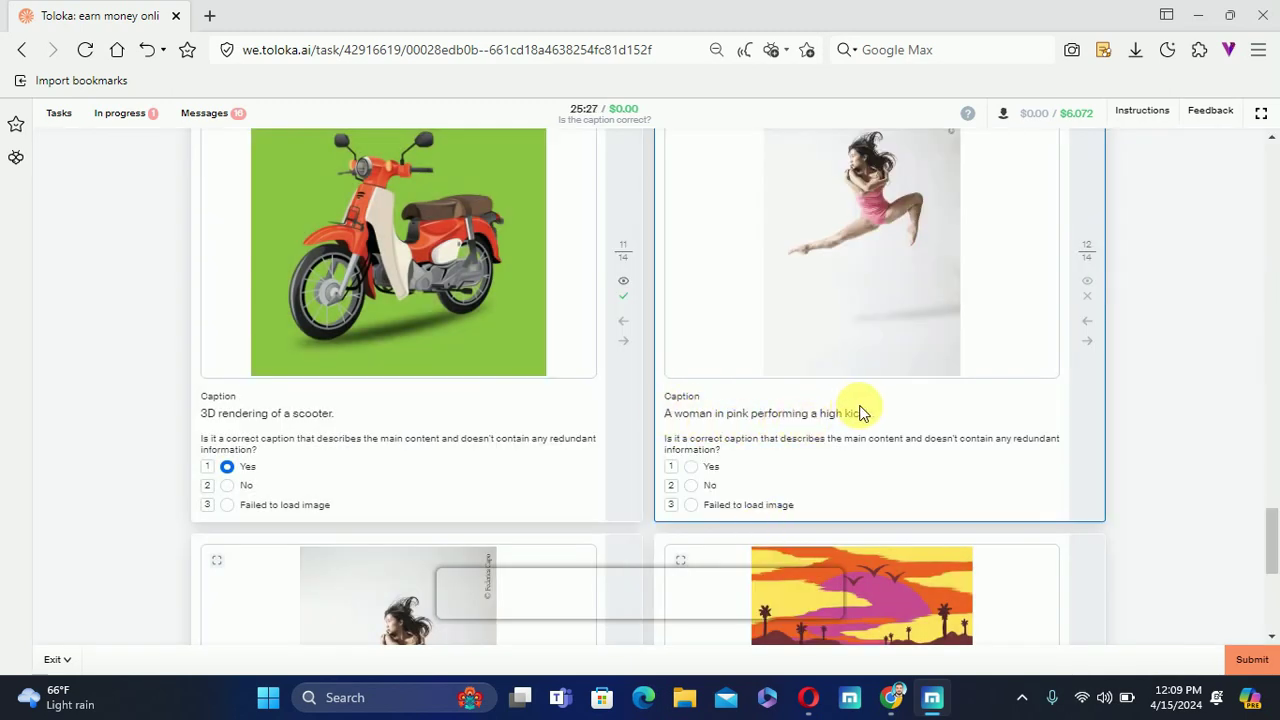
click(706, 495)
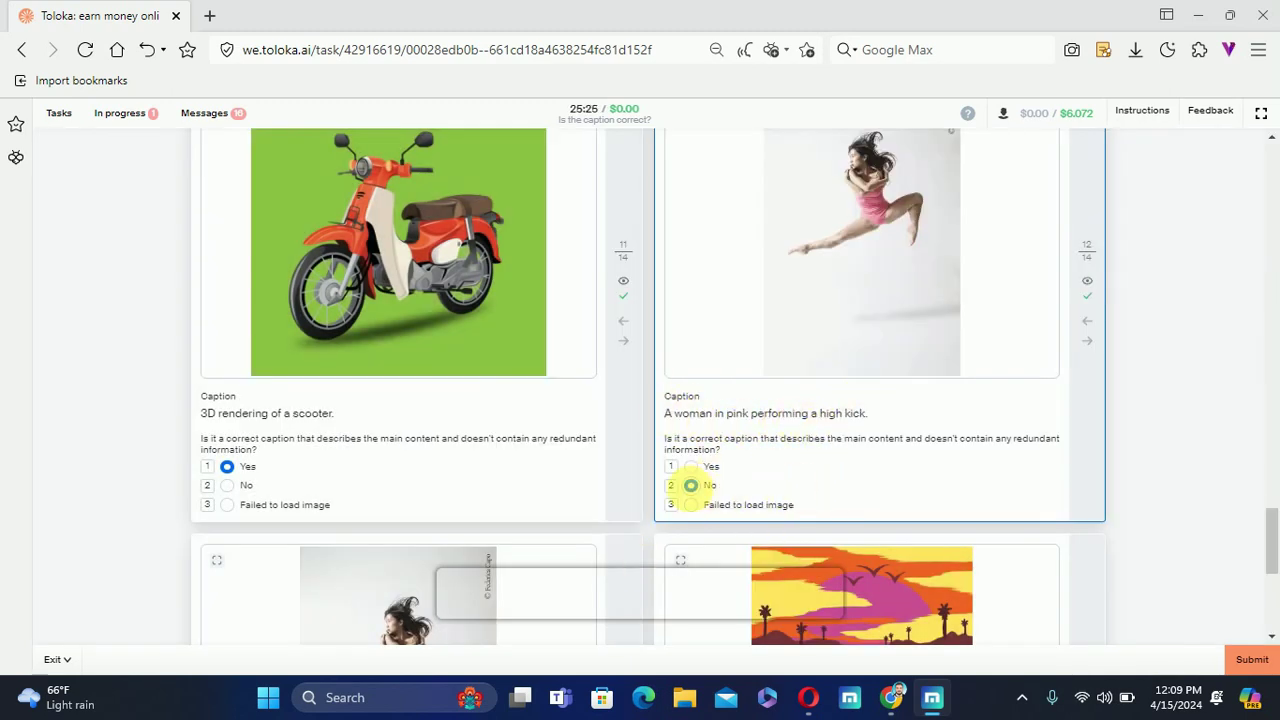
scroll(1095, 560, down, 2)
scroll(1095, 560, down, 2)
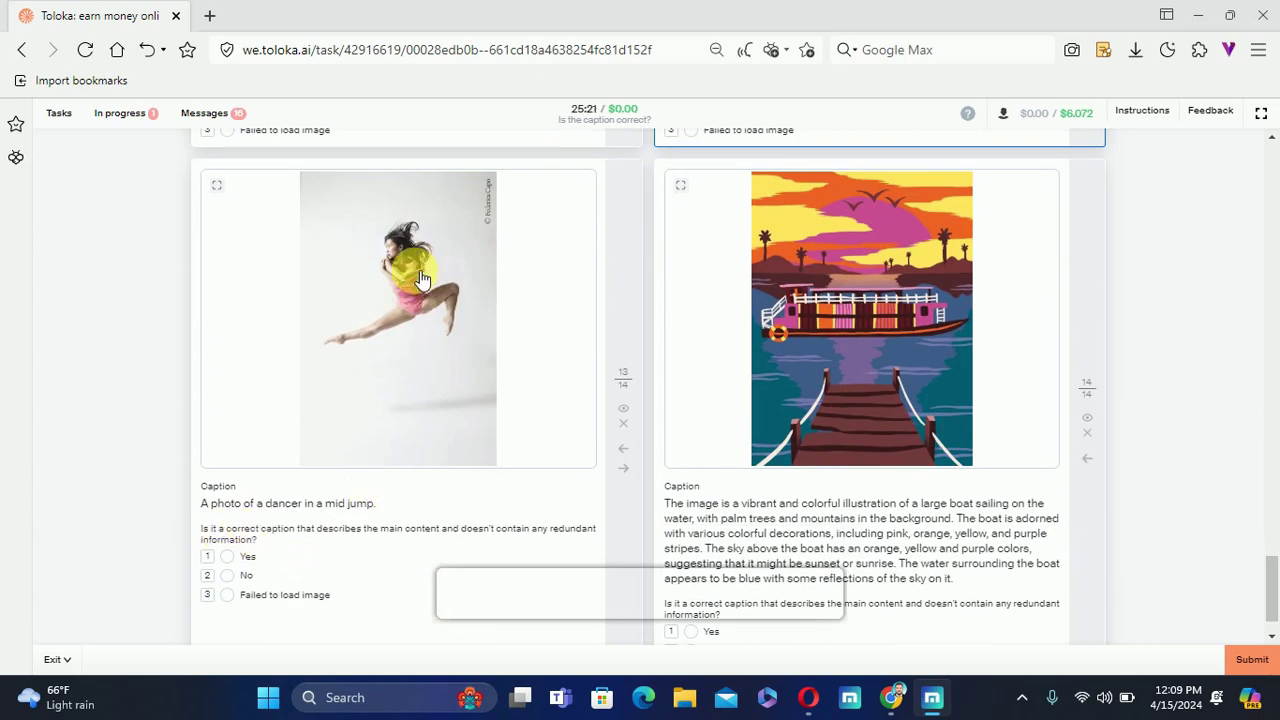
Mark the mid-jump dancer and long boat captions correct and submit the set
click(230, 557)
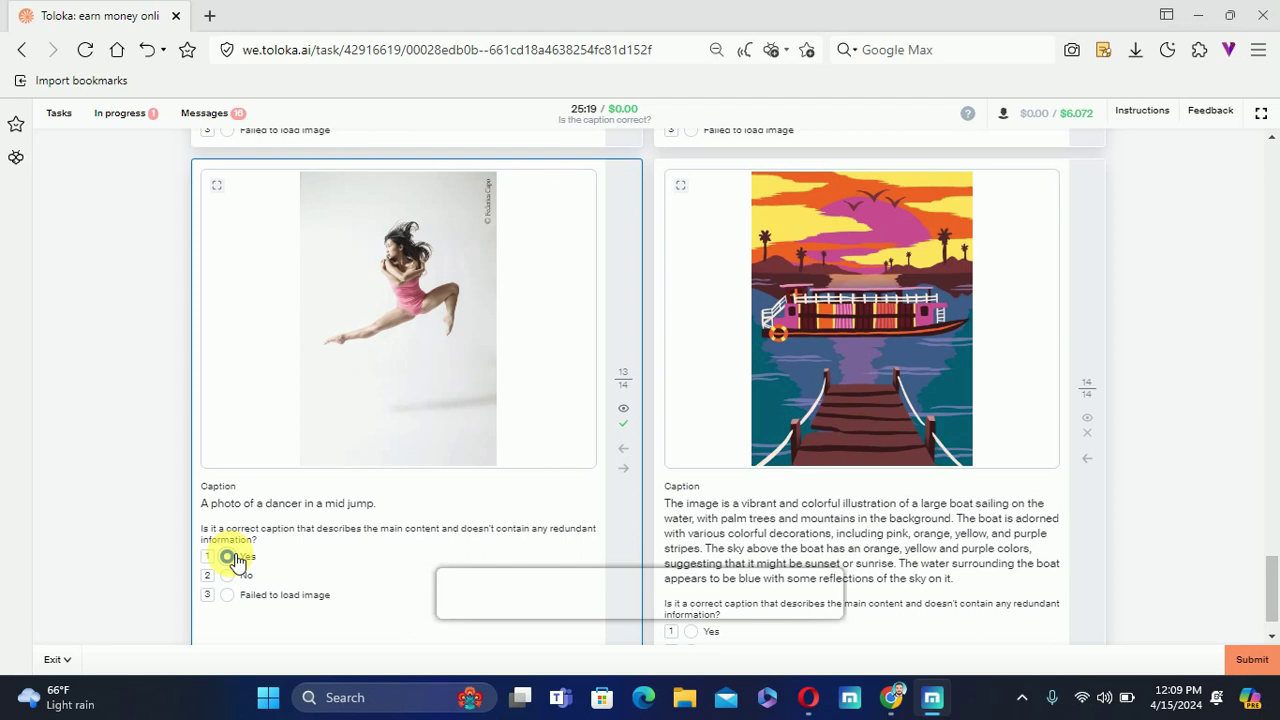
scroll(820, 440, down, 1)
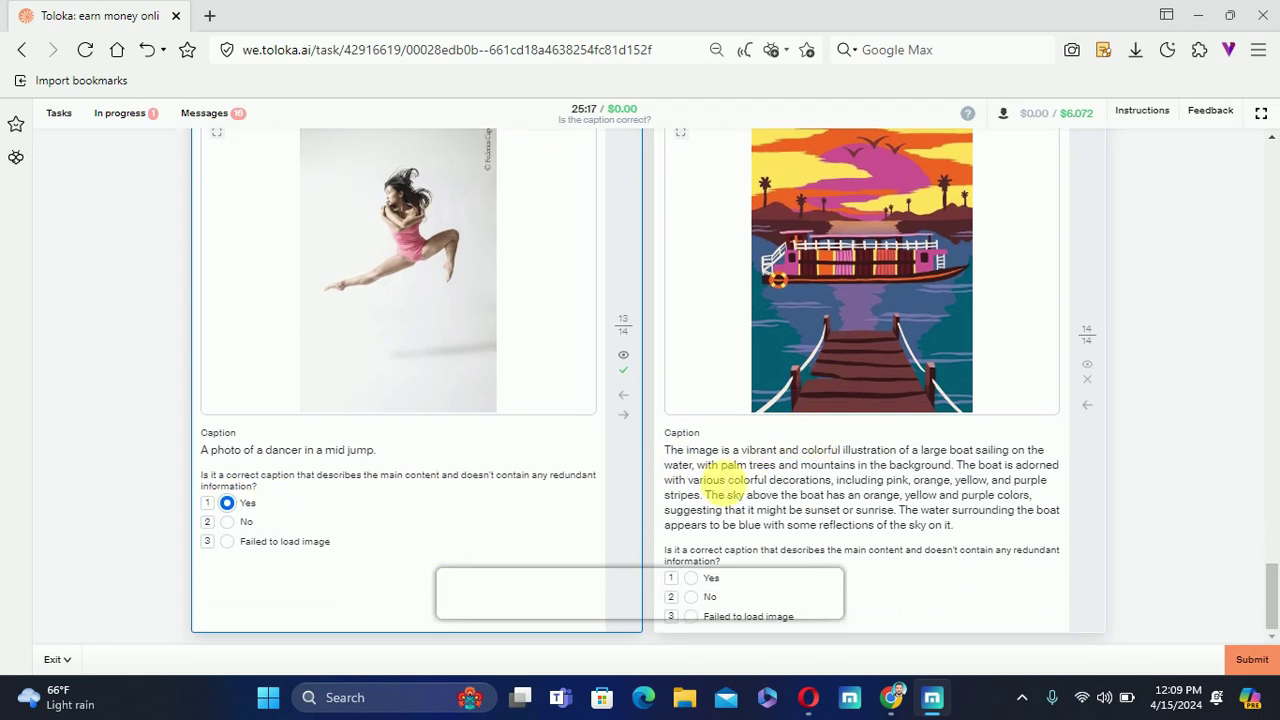
click(700, 586)
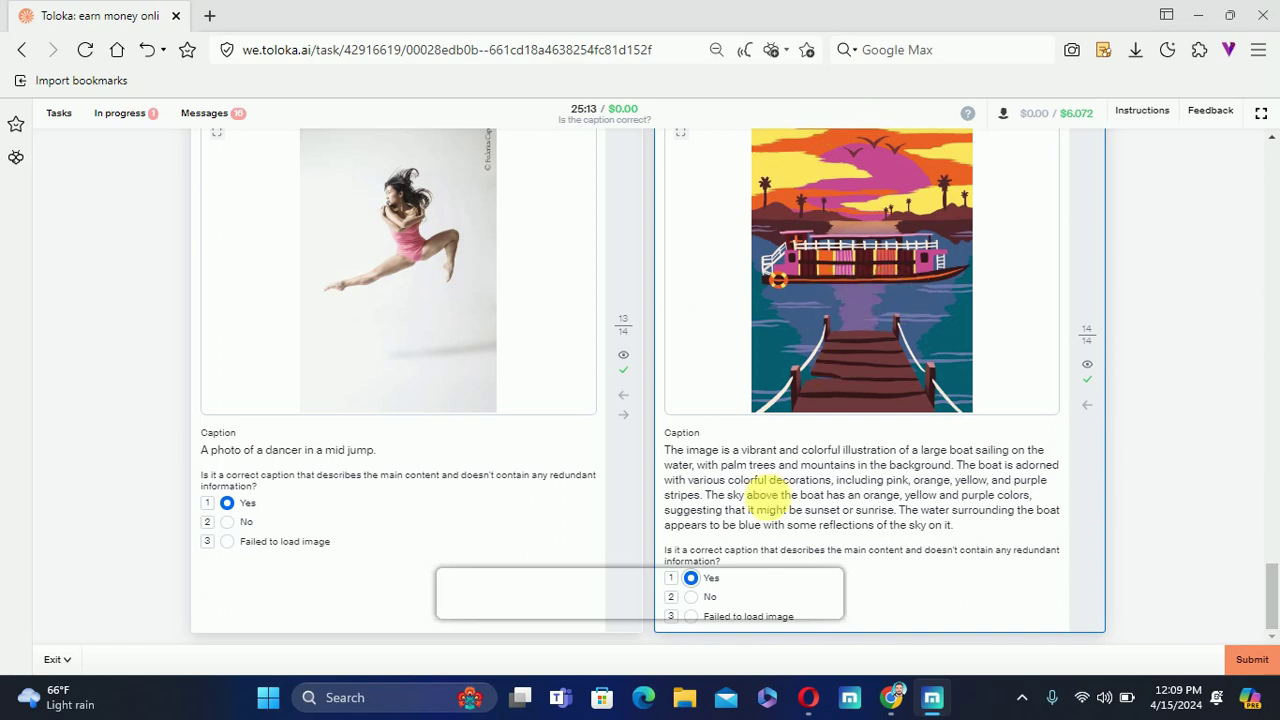
key(Return)
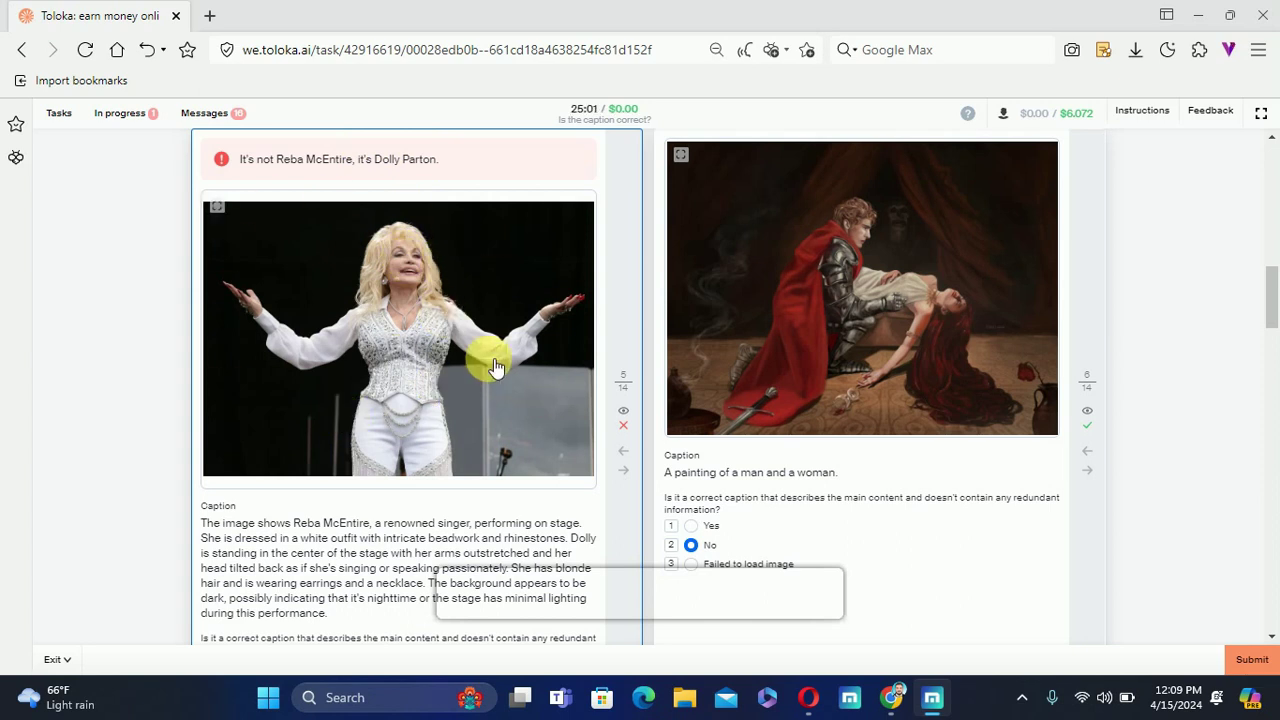
Change the Reba McEntire caption to No and the architecture sketch caption to Yes
scroll(495, 367, down, 5)
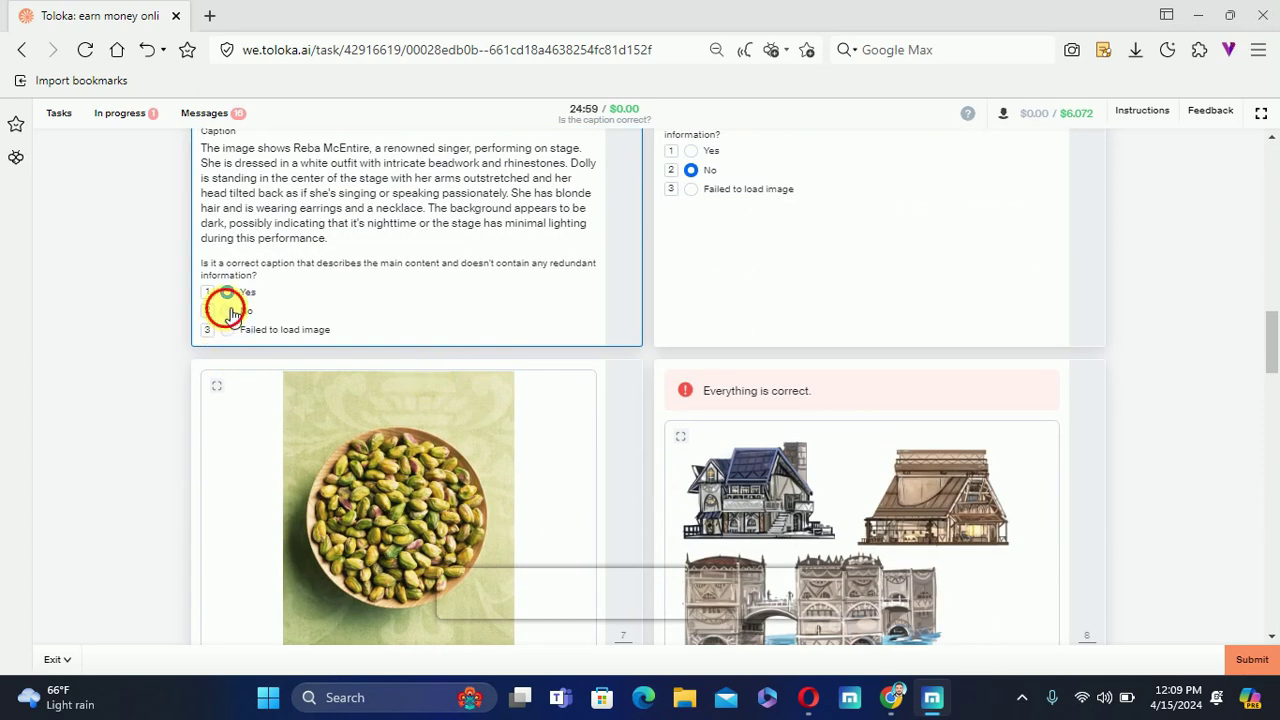
click(228, 311)
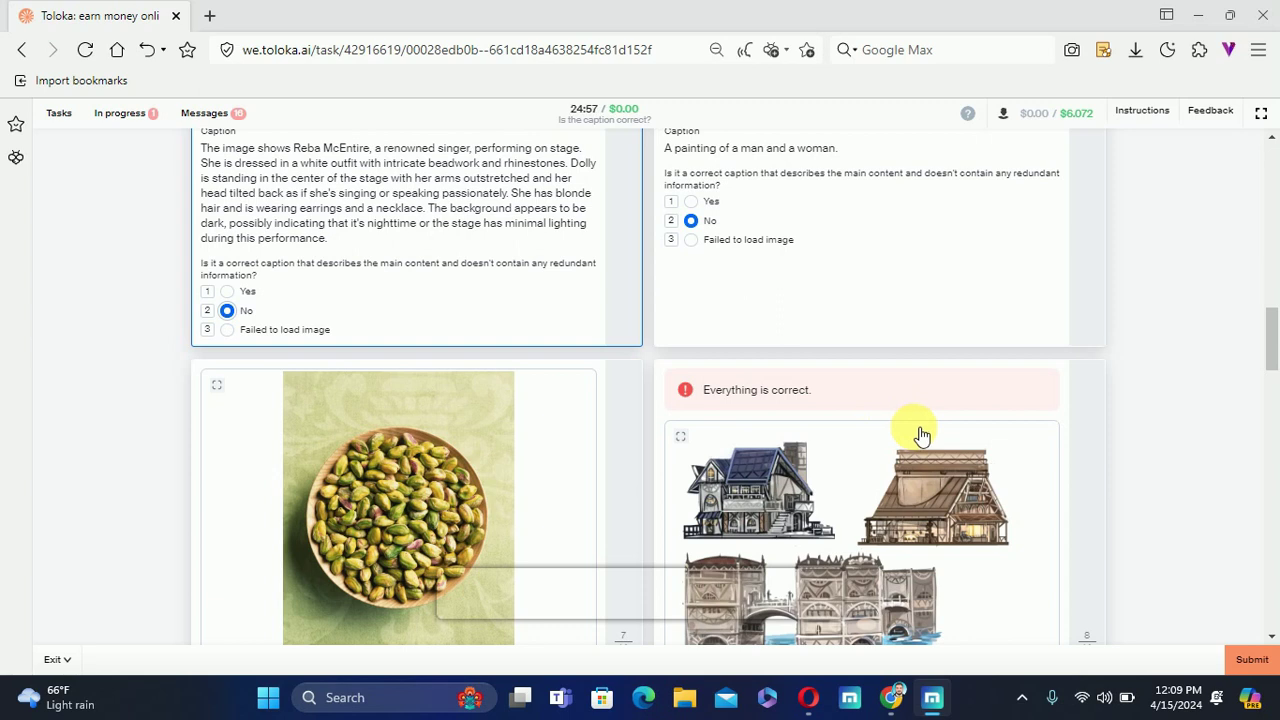
scroll(922, 435, down, 5)
click(703, 585)
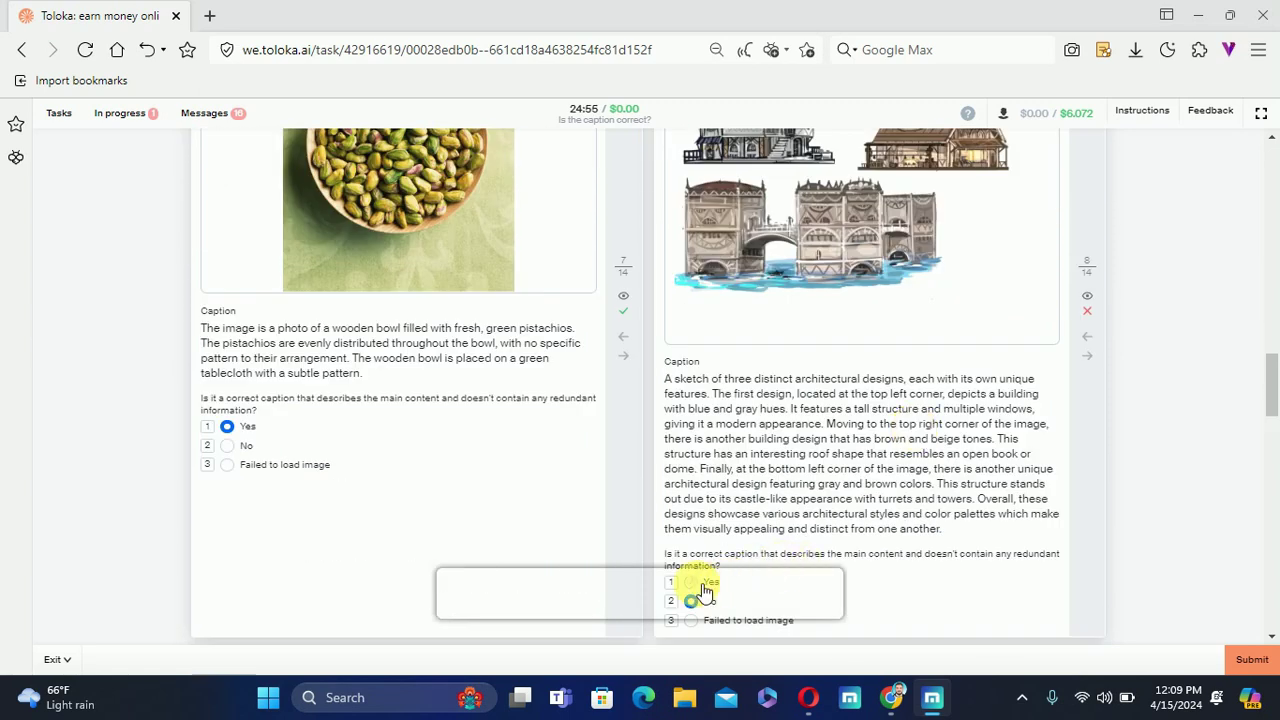
scroll(700, 590, down, 6)
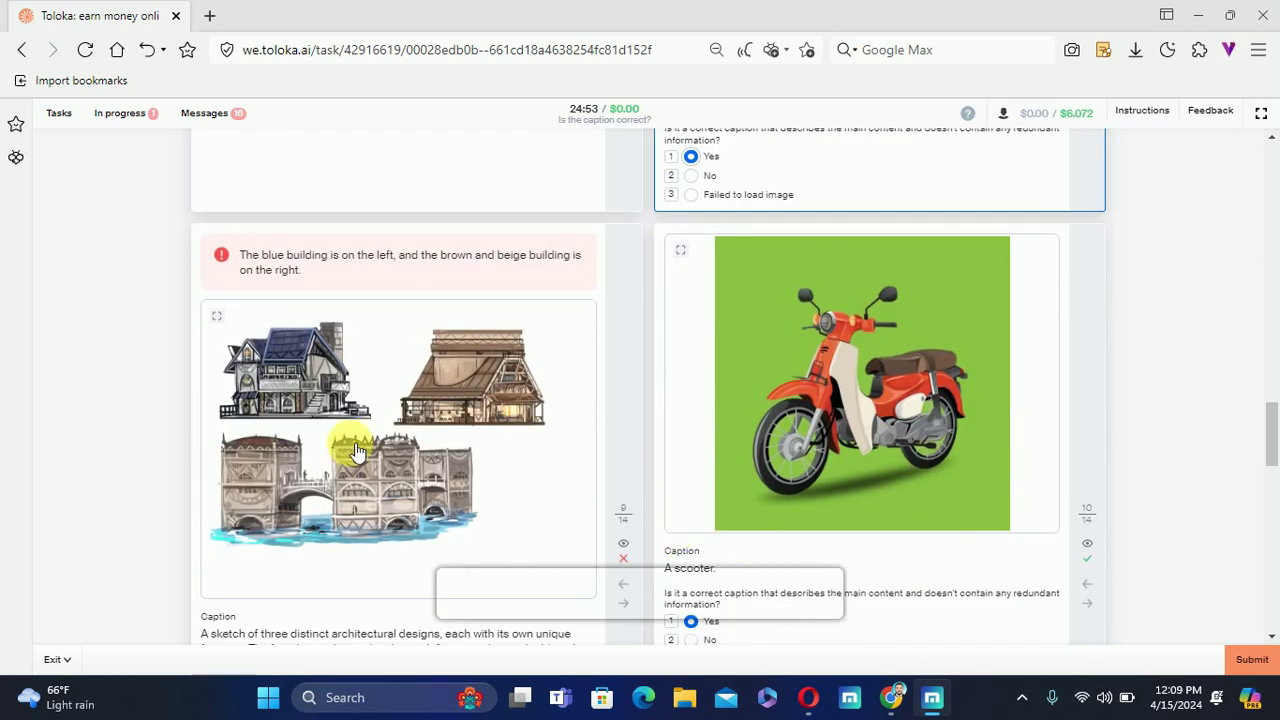
scroll(265, 560, down, 2)
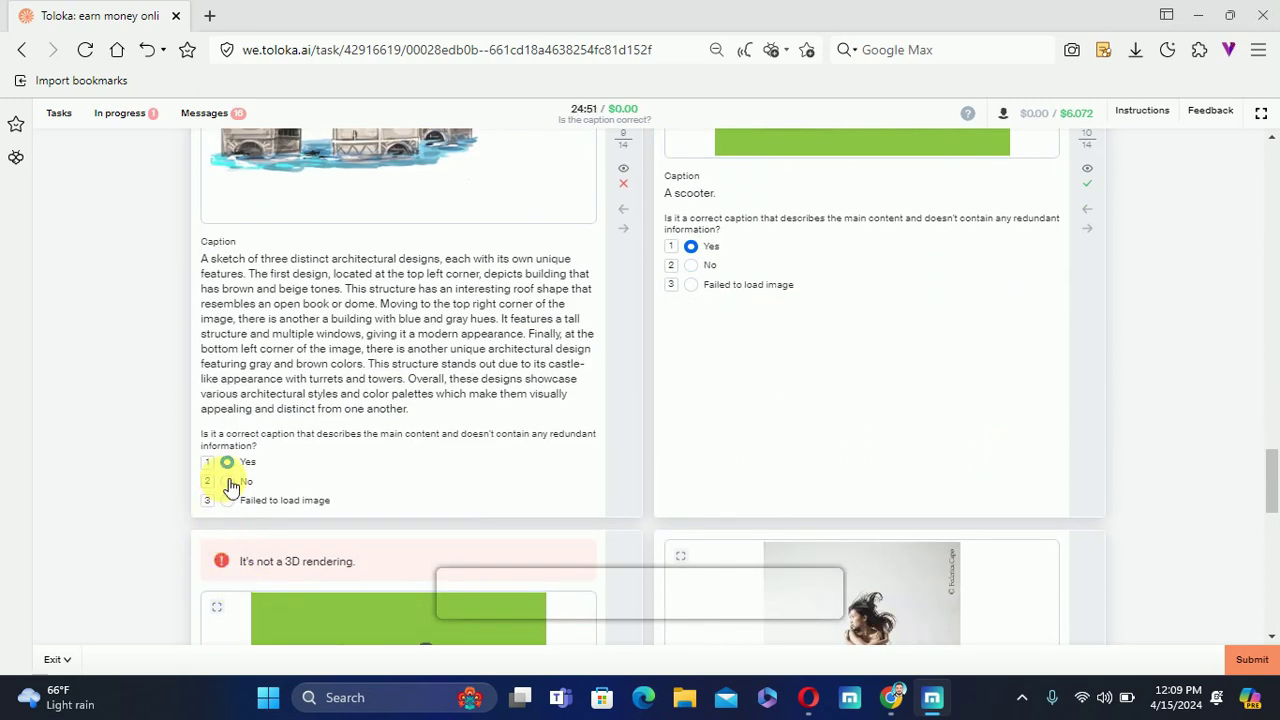
Switch item 9 and the 3D scooter caption to No, then resubmit the corrected set
click(235, 485)
scroll(402, 441, down, 4)
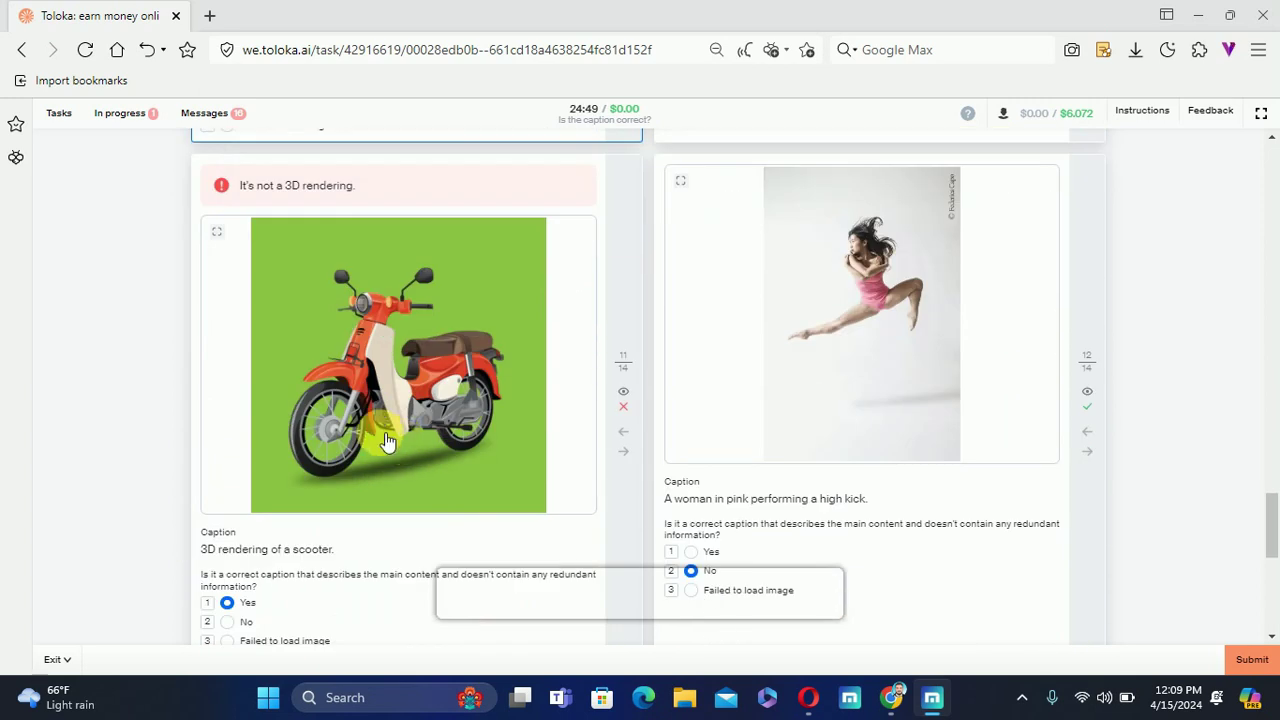
scroll(310, 305, down, 2)
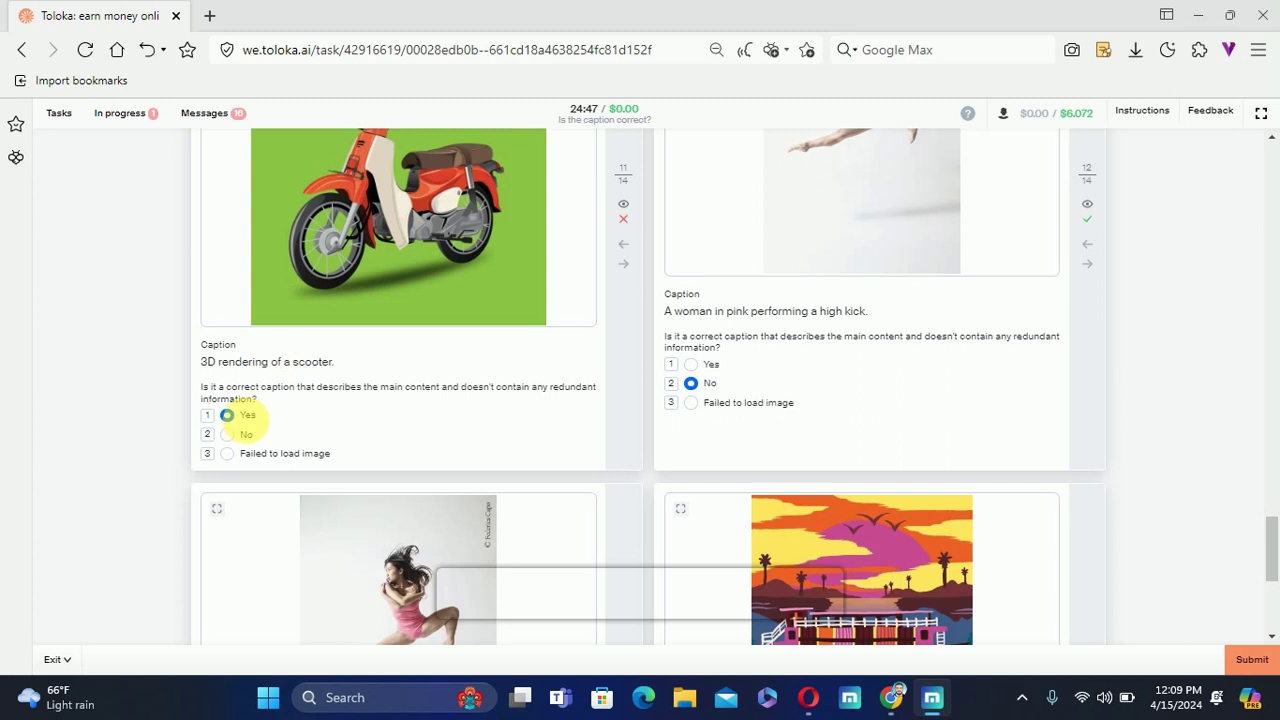
click(242, 446)
scroll(419, 427, down, 4)
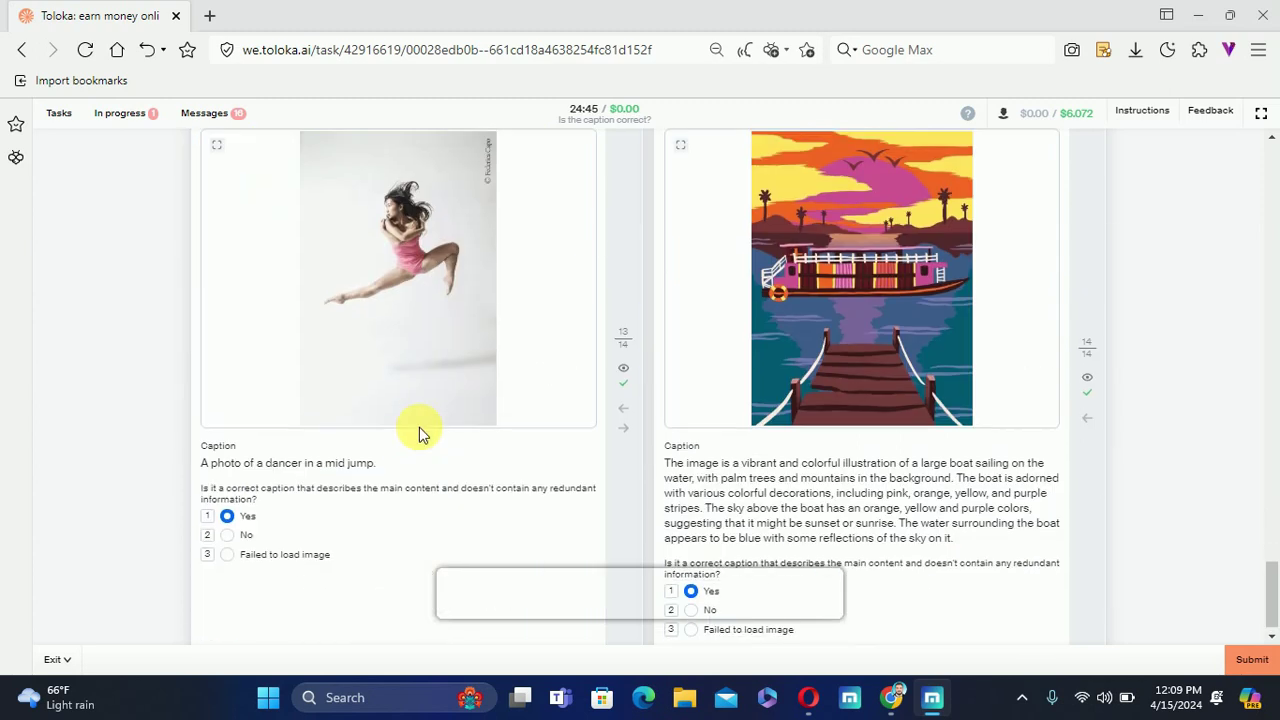
click(1255, 665)
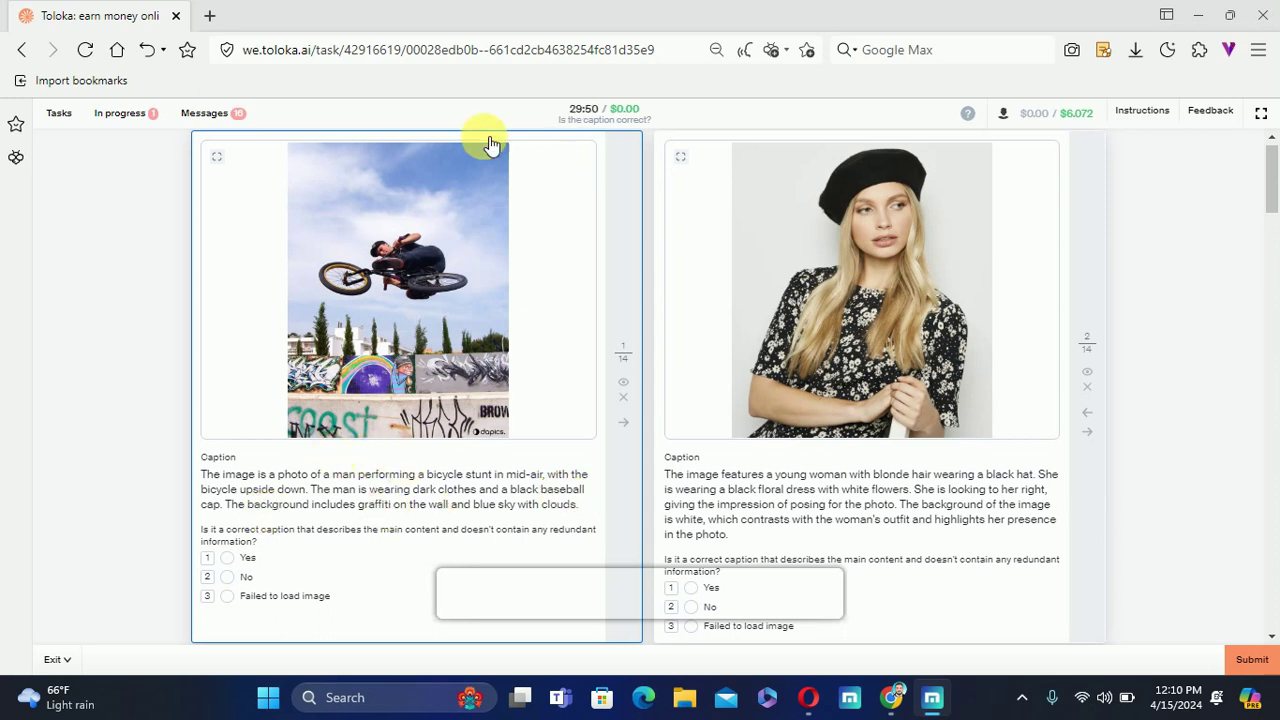
Mark the bike-stunt and black-hat captions as incorrect
click(227, 577)
scroll(828, 480, down, 2)
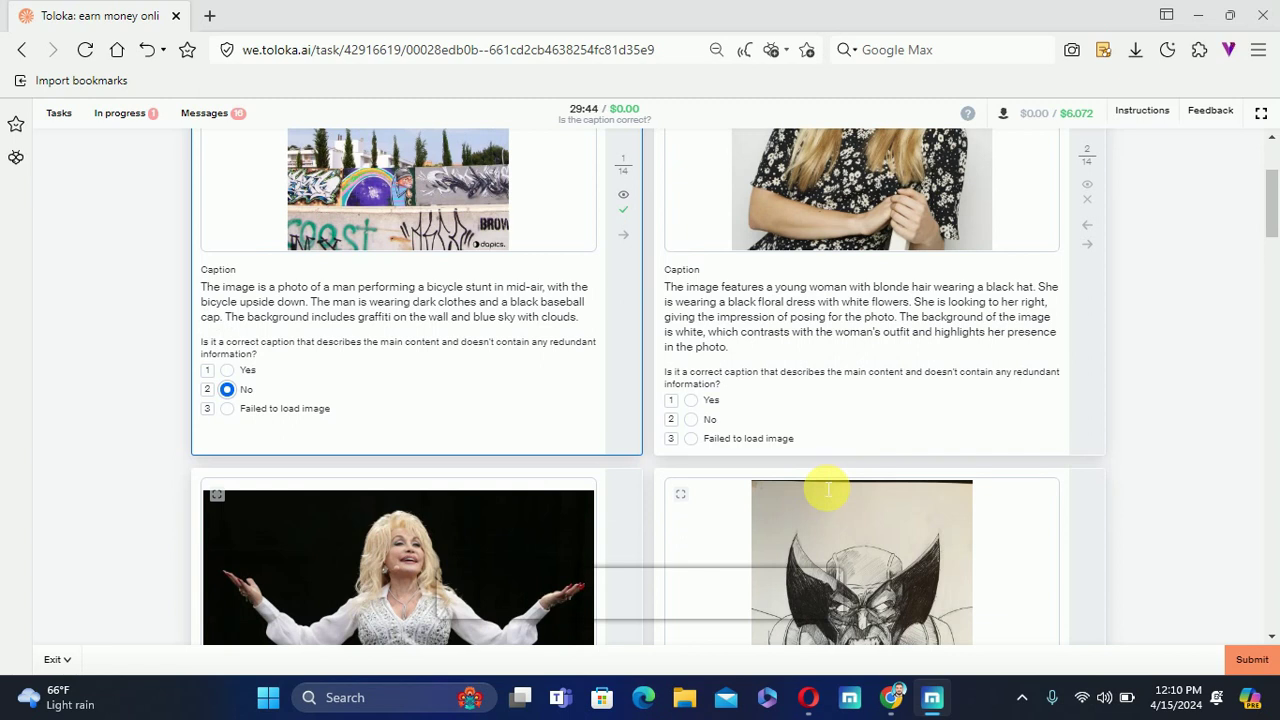
scroll(828, 490, up, 2)
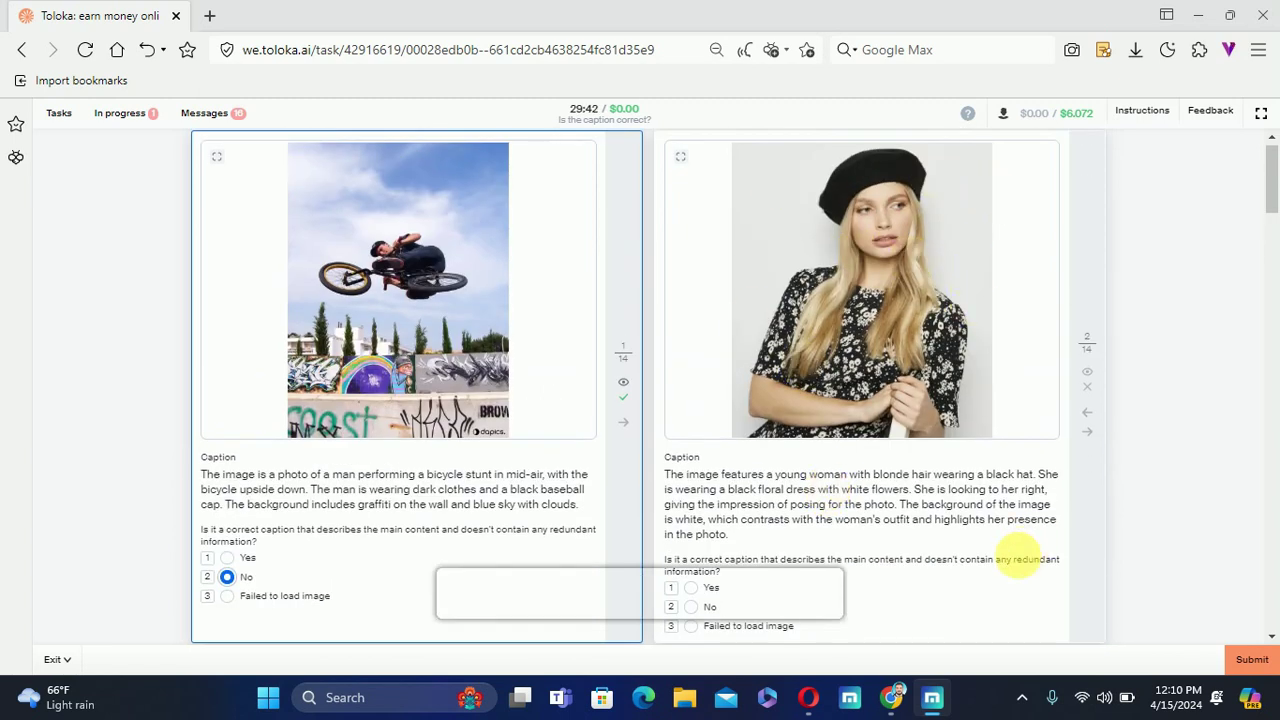
drag(921, 491, 1015, 497)
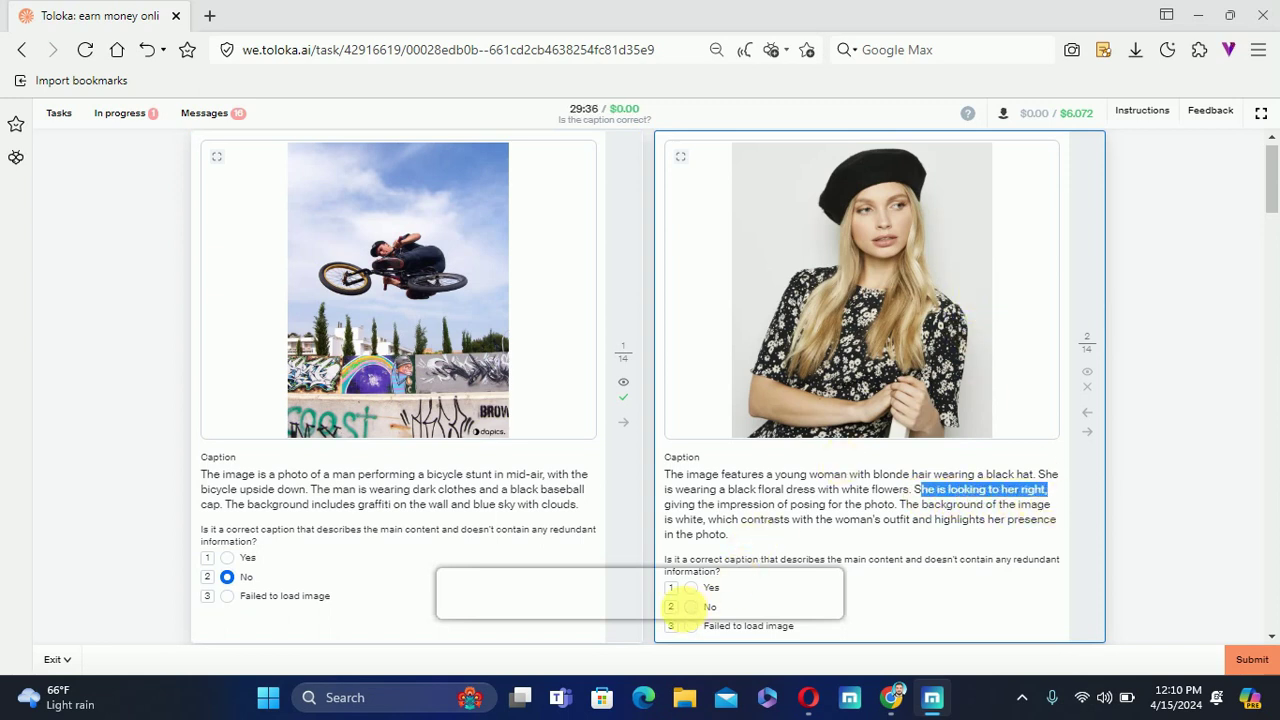
click(701, 614)
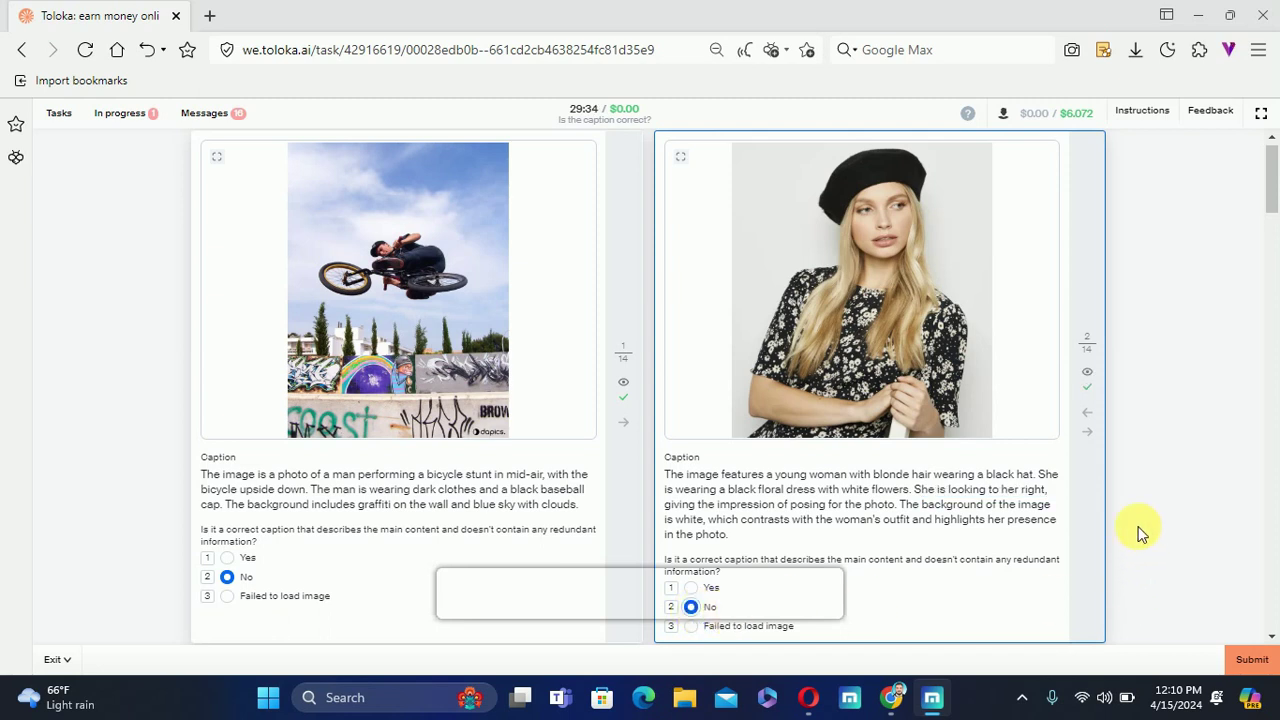
Mark the Dolly Parton caption and both Wolverine captions as correct
scroll(1136, 523, down, 5)
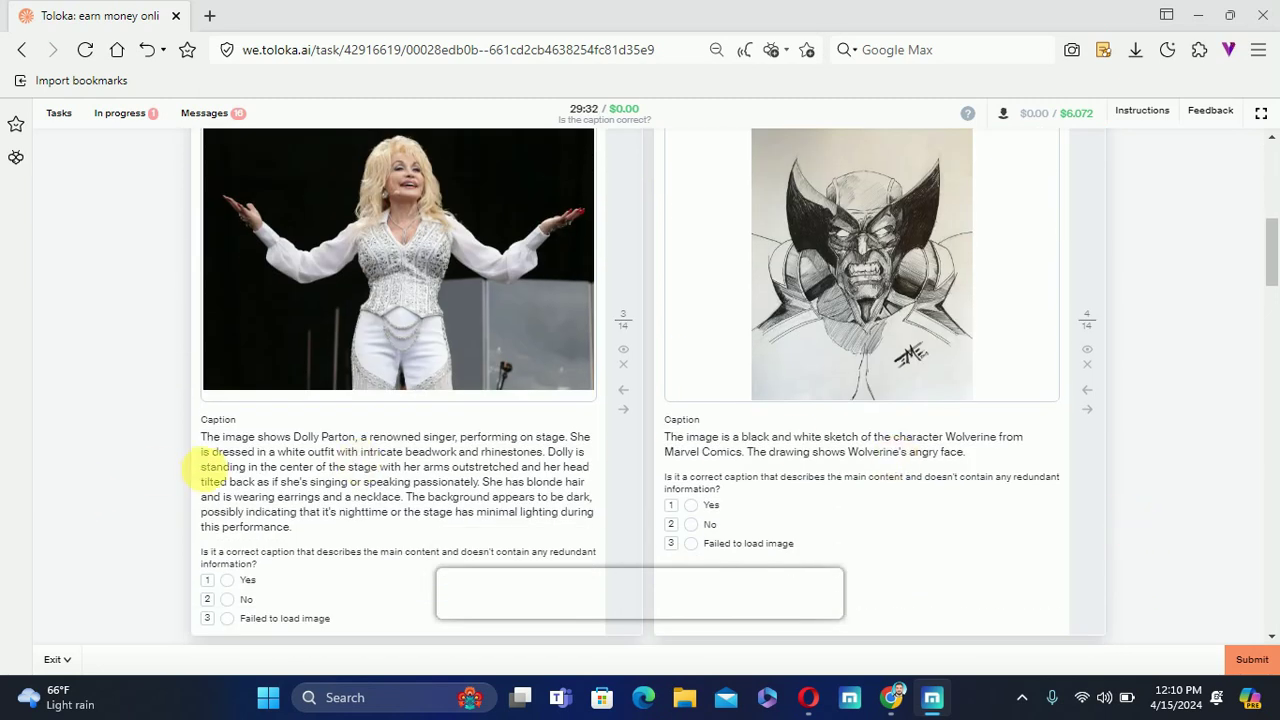
drag(302, 440, 344, 440)
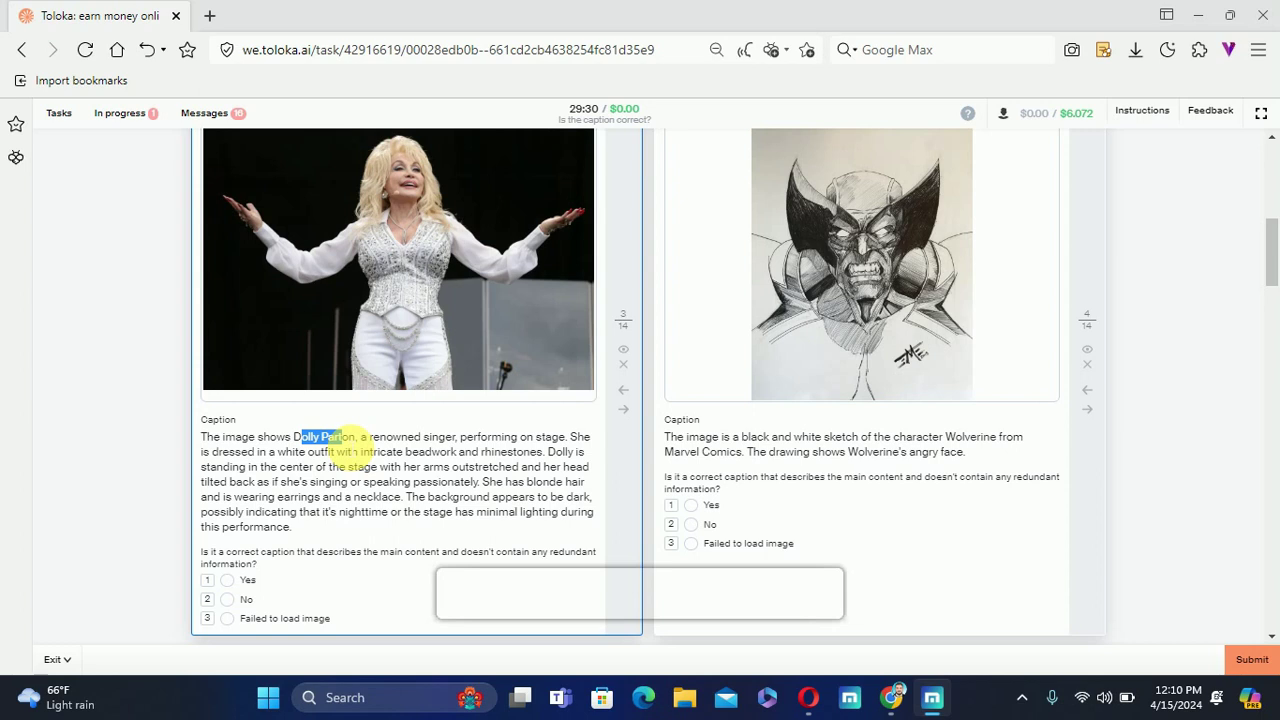
click(239, 581)
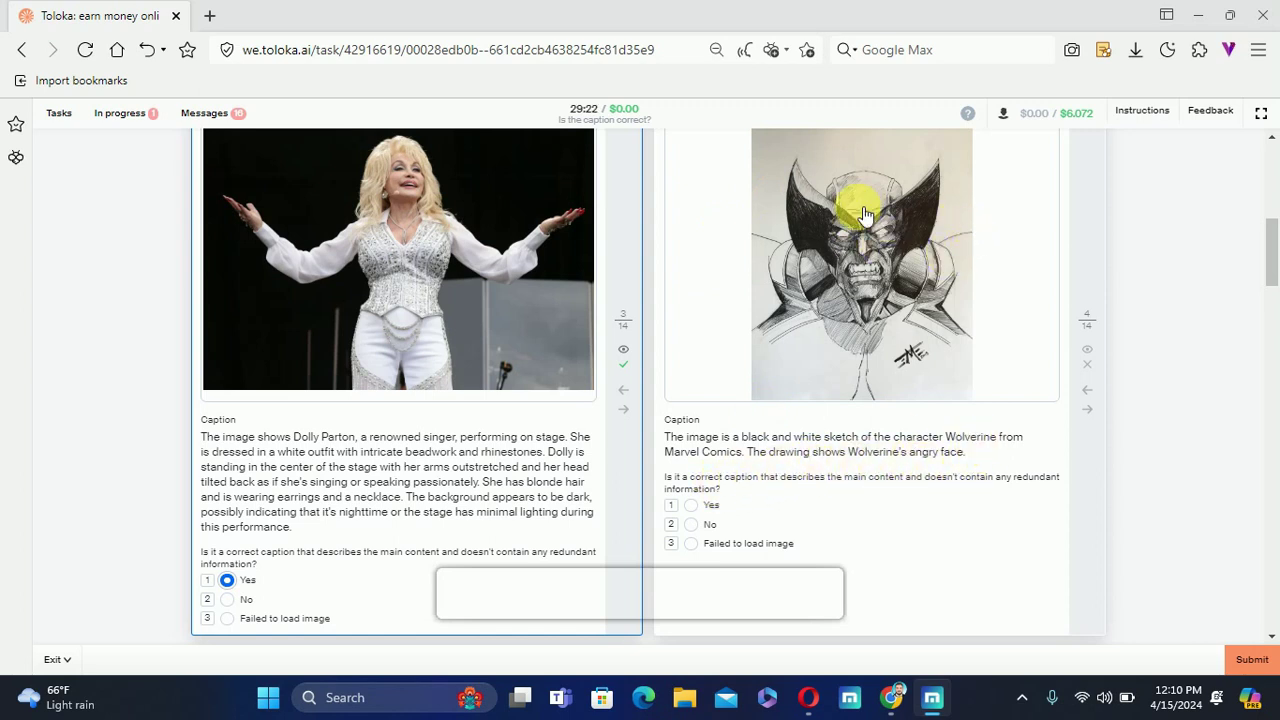
click(705, 511)
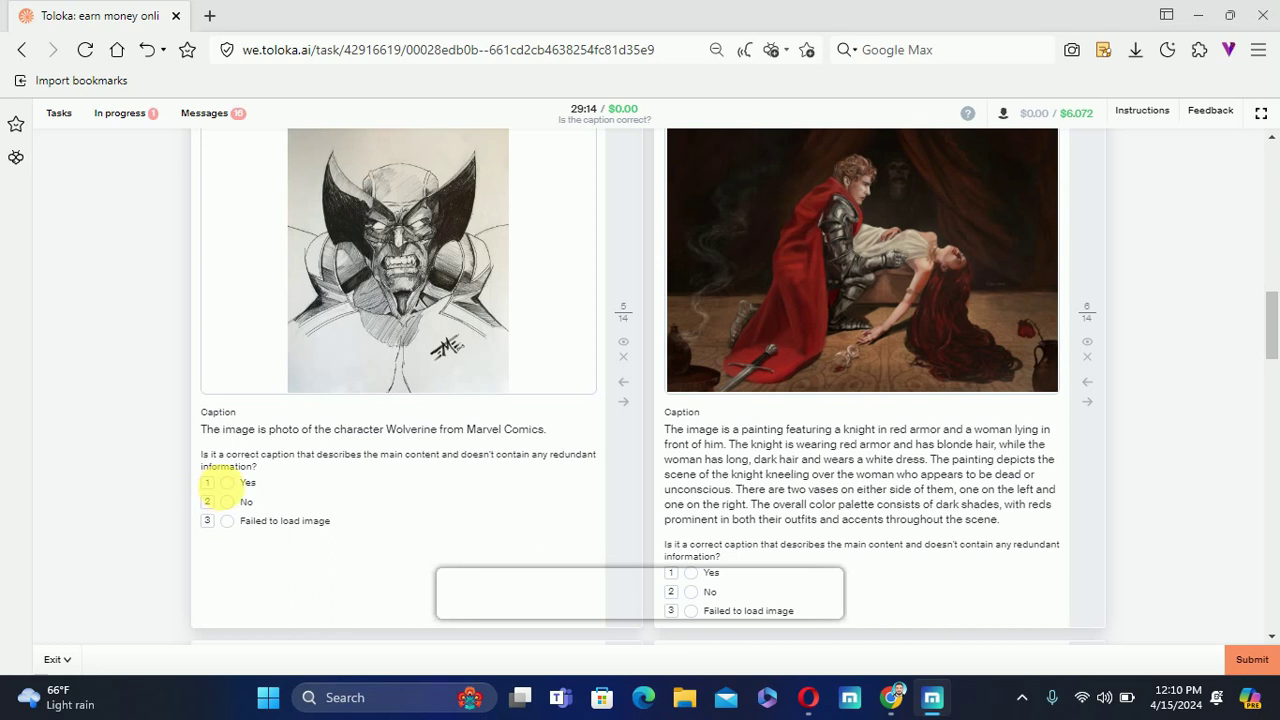
click(233, 488)
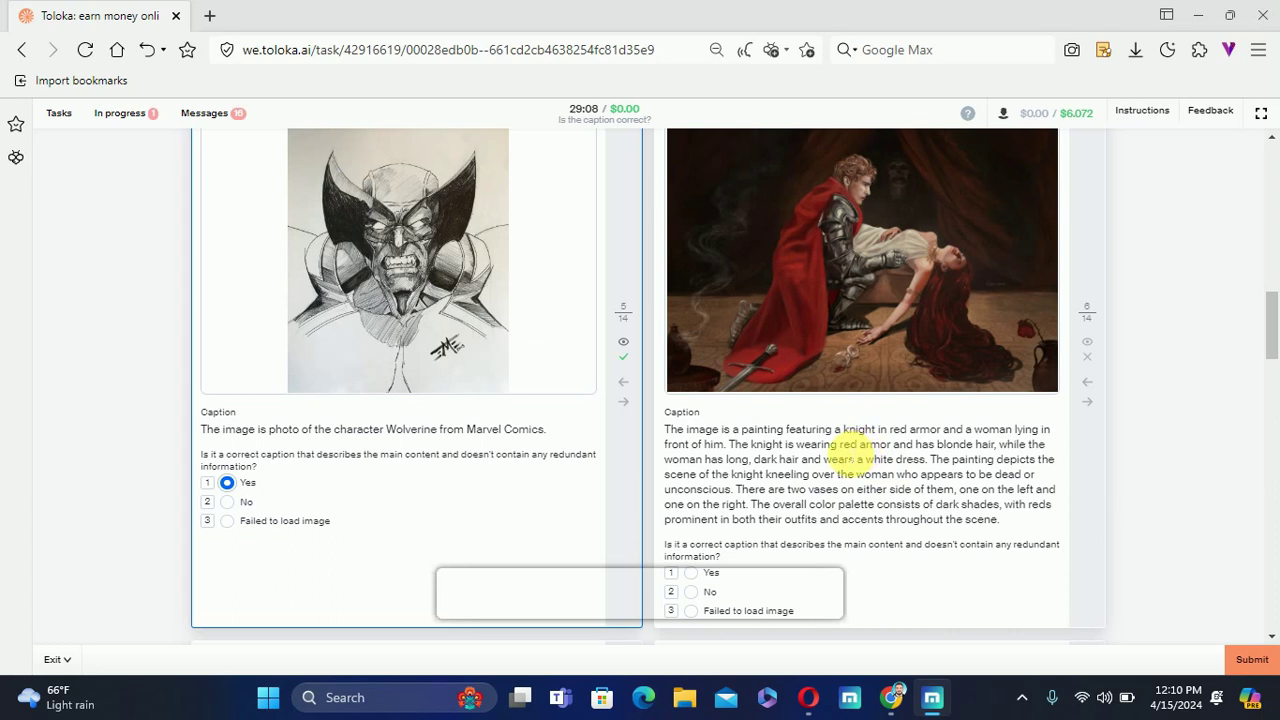
Mark the red-armor knight painting caption as incorrect
drag(841, 445, 885, 447)
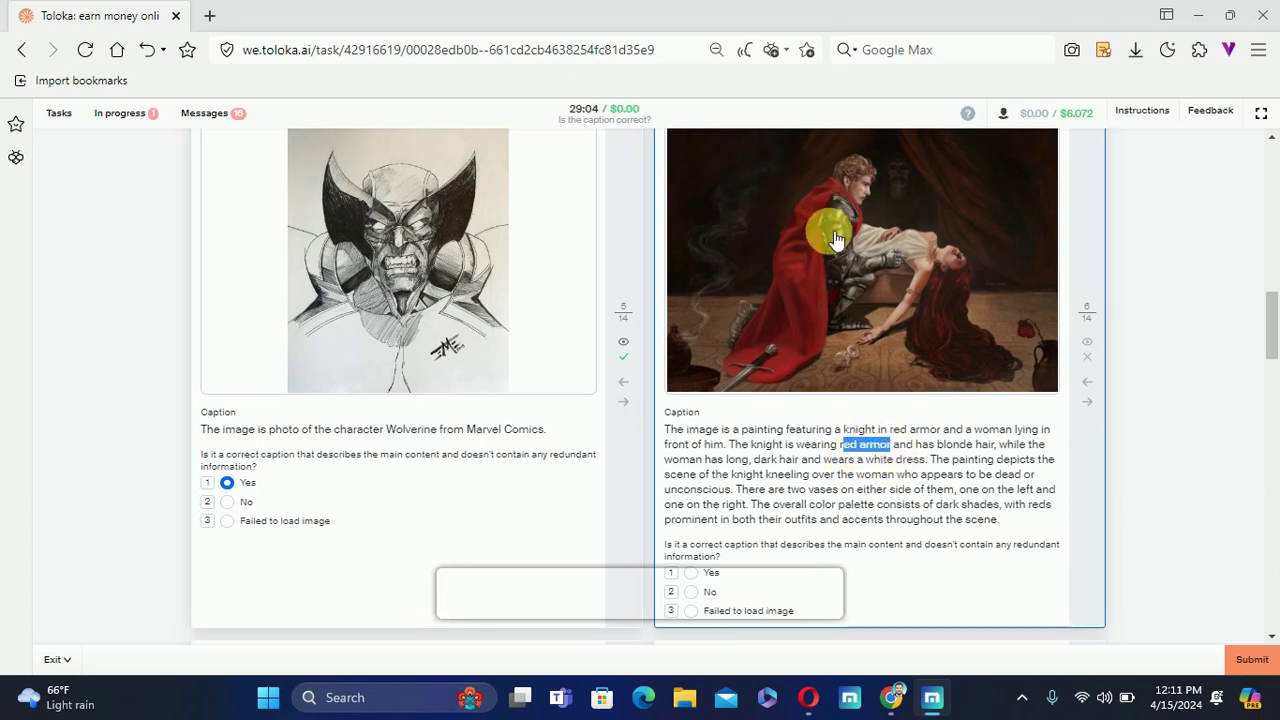
click(703, 594)
scroll(1180, 350, down, 5)
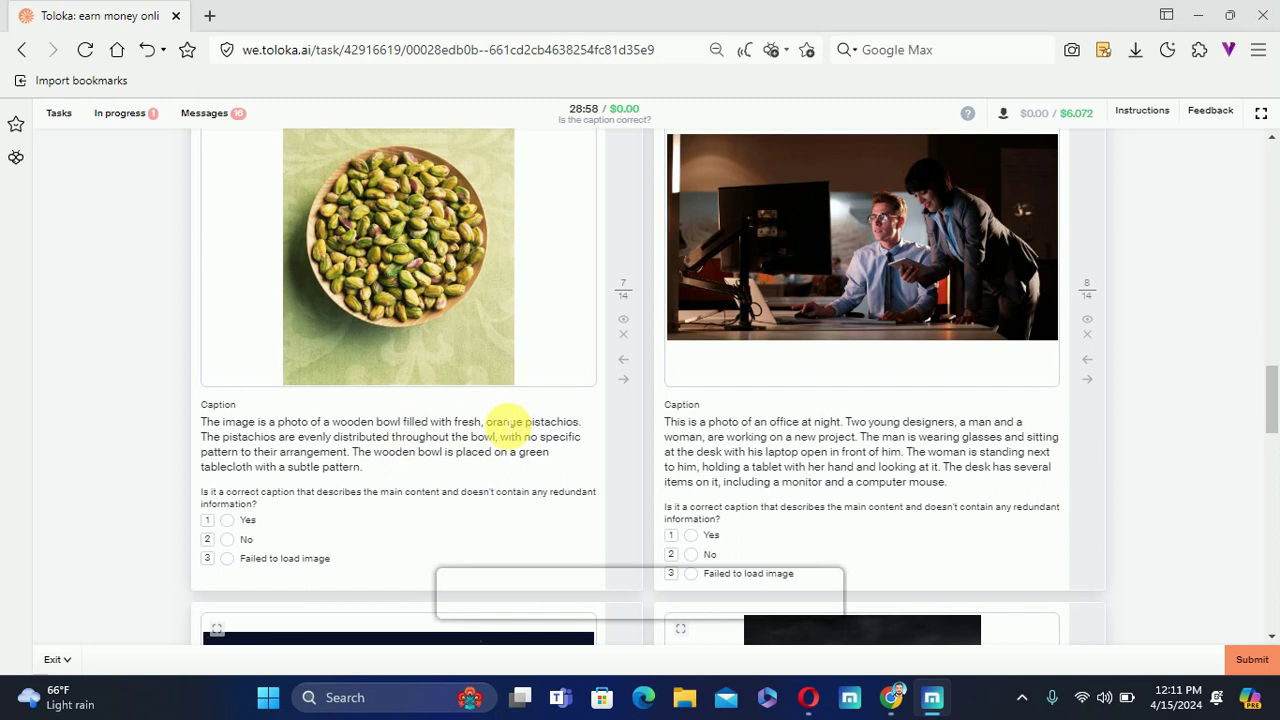
Mark the orange-pistachios caption incorrect and the office caption correct
drag(487, 423, 580, 440)
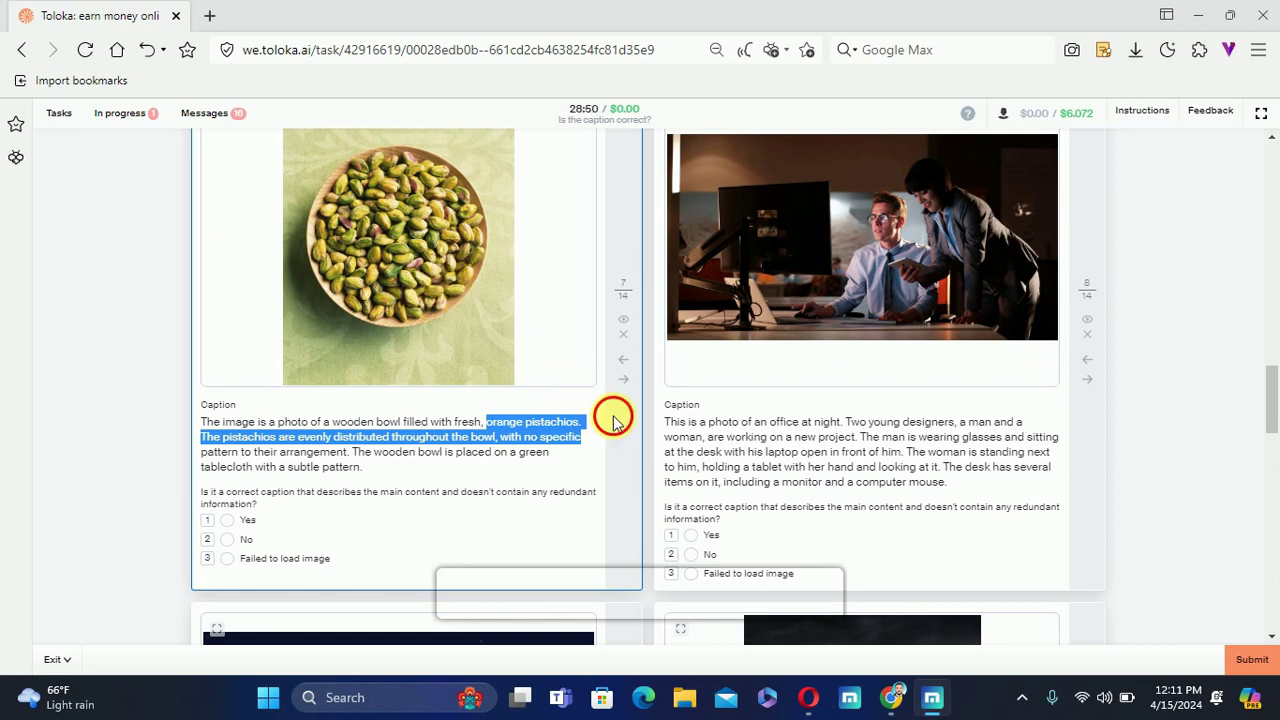
click(567, 375)
click(228, 541)
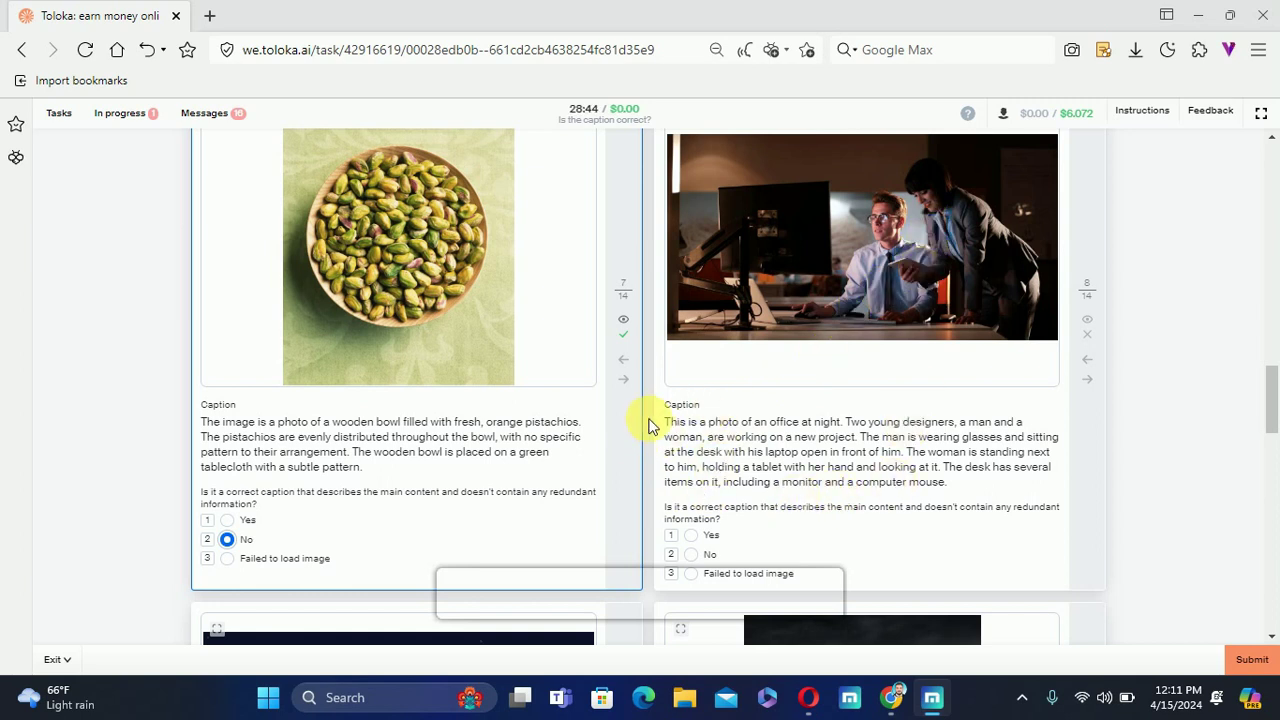
drag(660, 422, 1062, 526)
click(1092, 518)
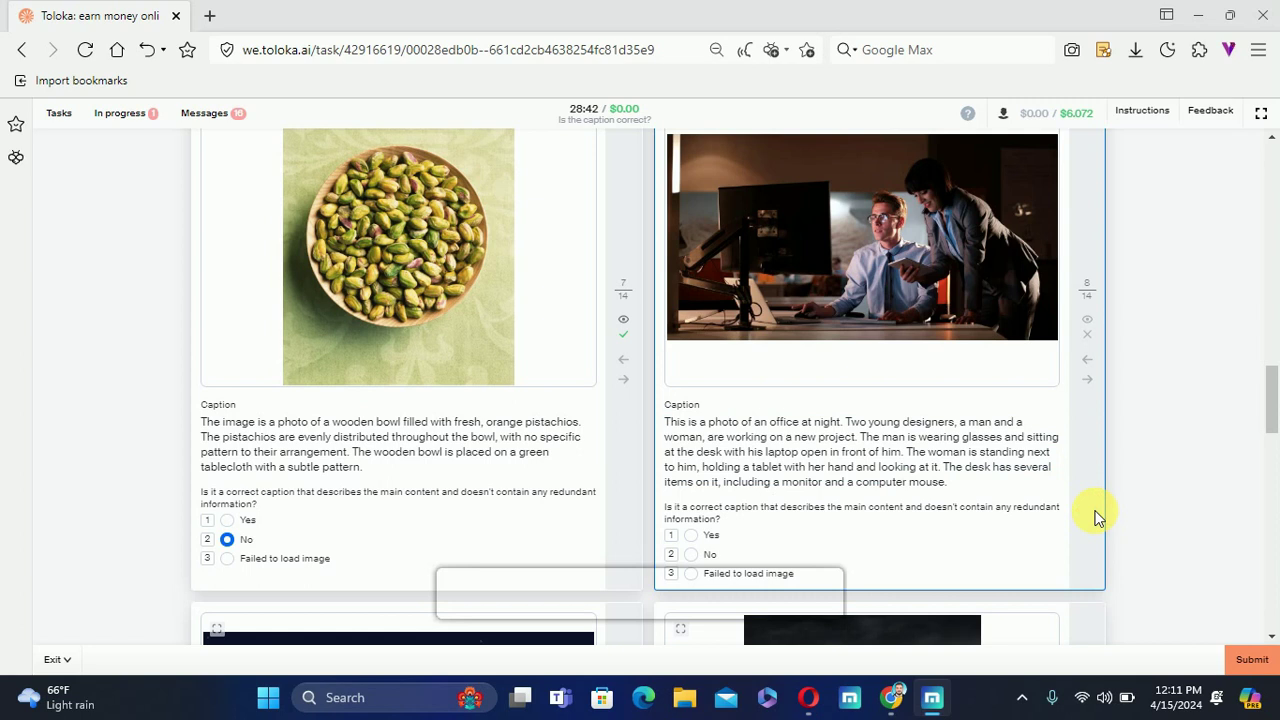
click(693, 537)
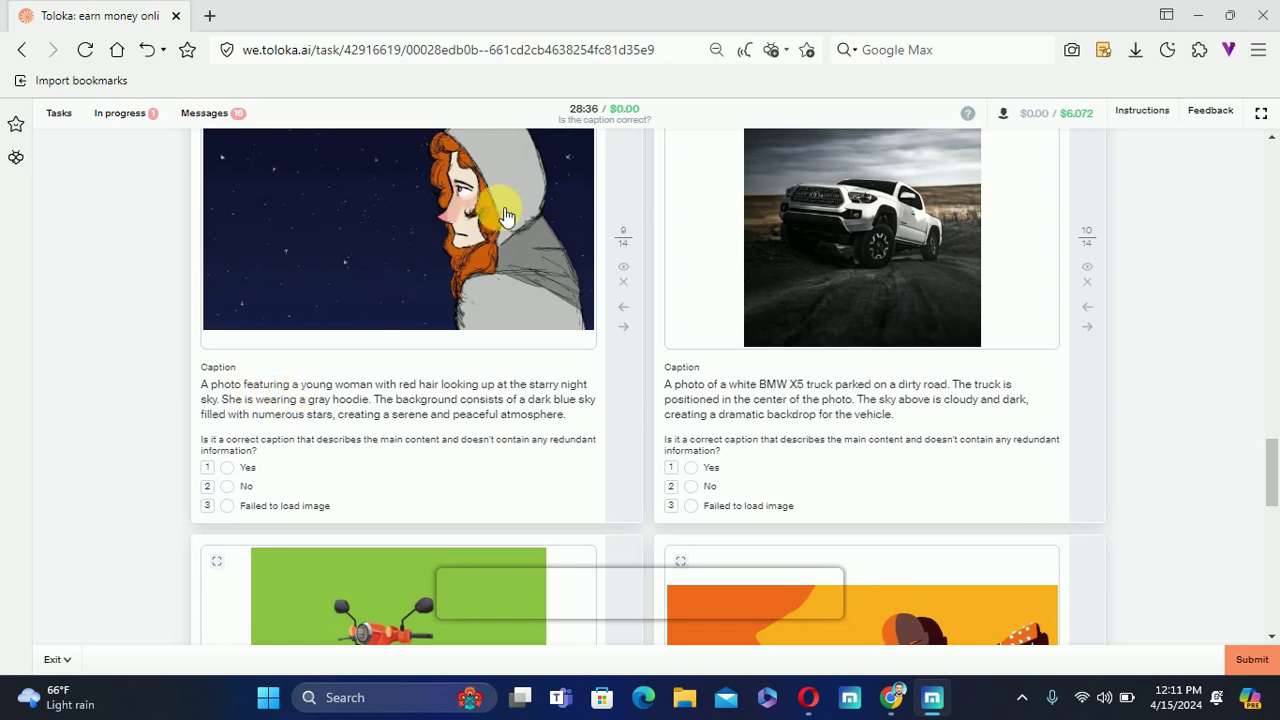
Mark the starry-night woman and BMW X5 truck captions as incorrect
click(228, 487)
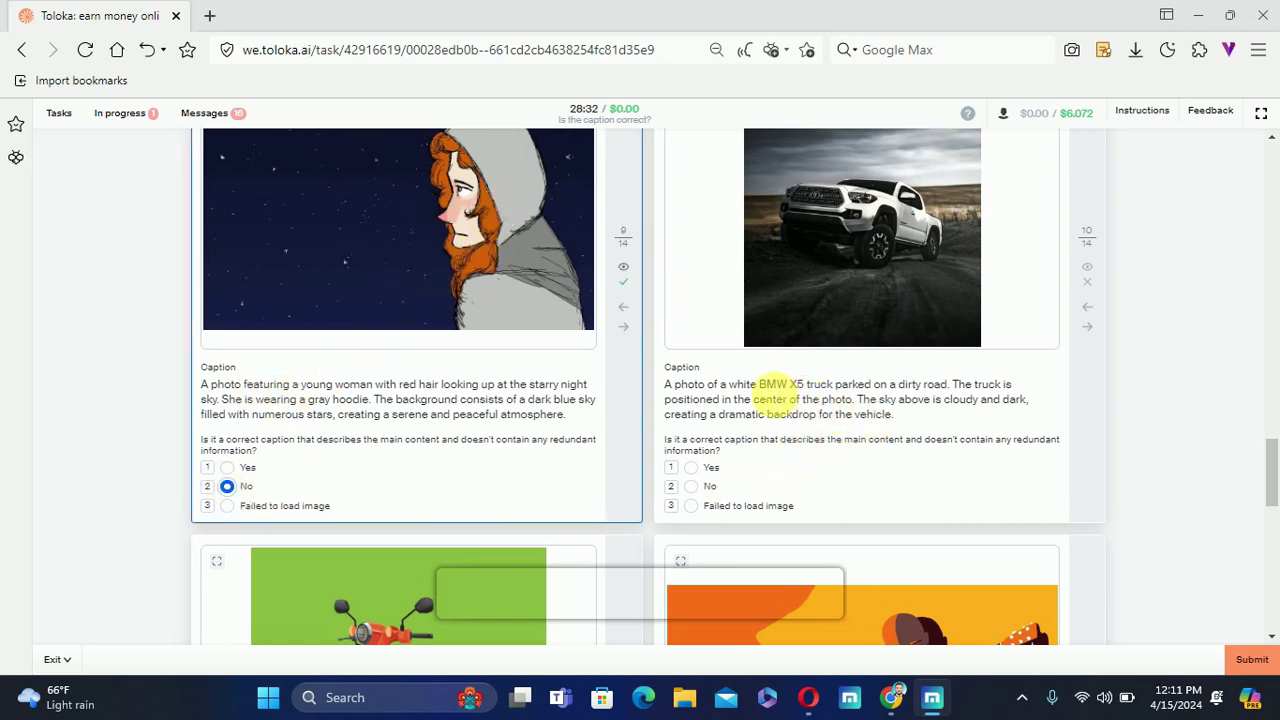
drag(759, 385, 778, 385)
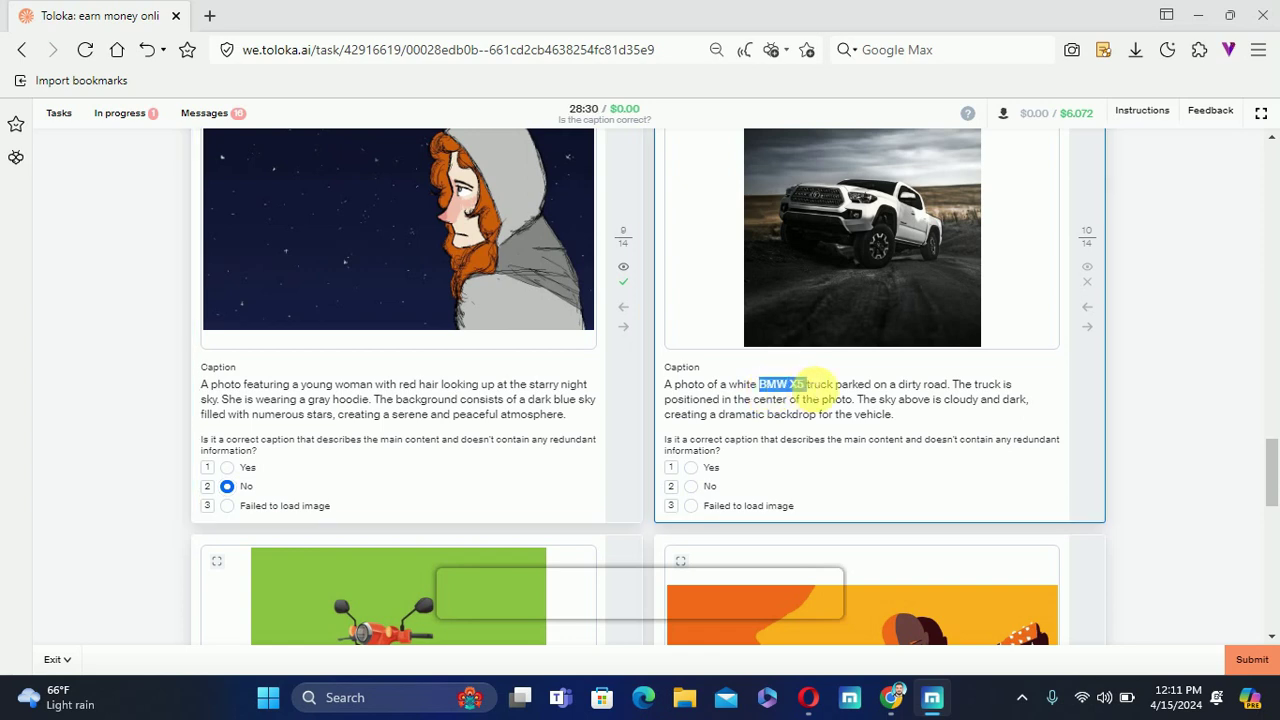
click(871, 266)
click(650, 420)
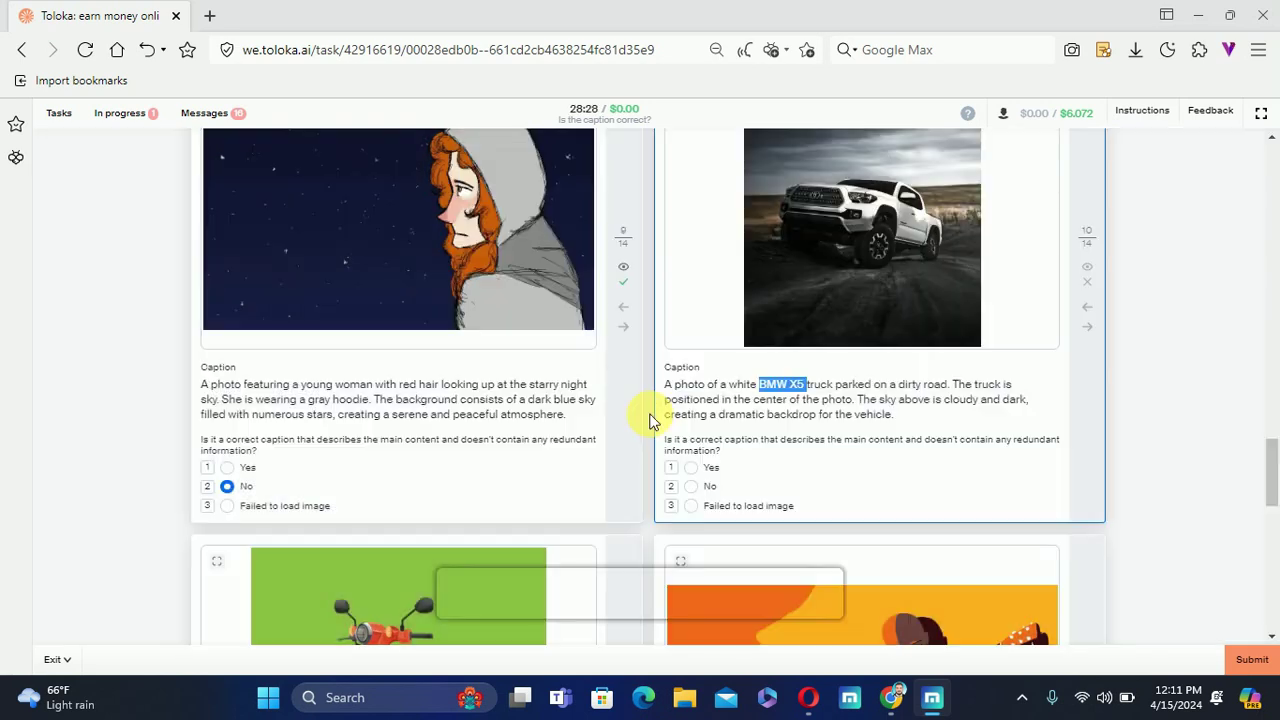
click(692, 486)
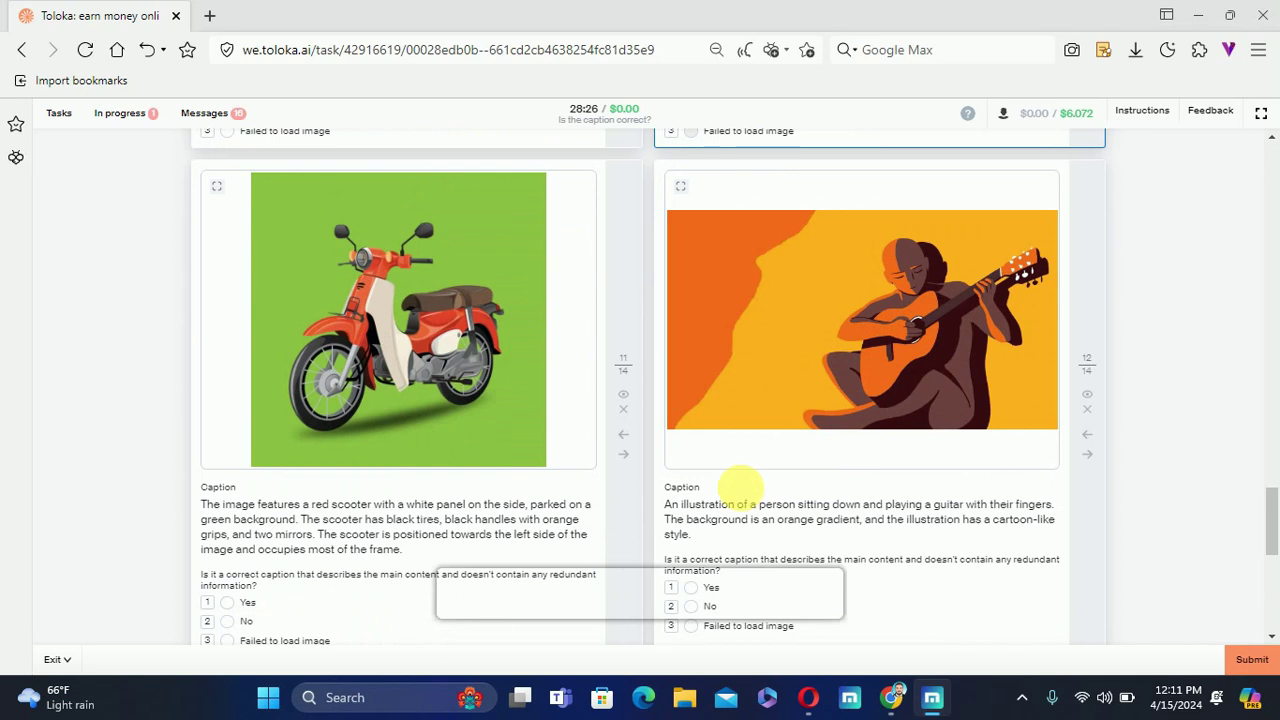
Mark item 11's scooter caption as incorrect
scroll(490, 465, down, 2)
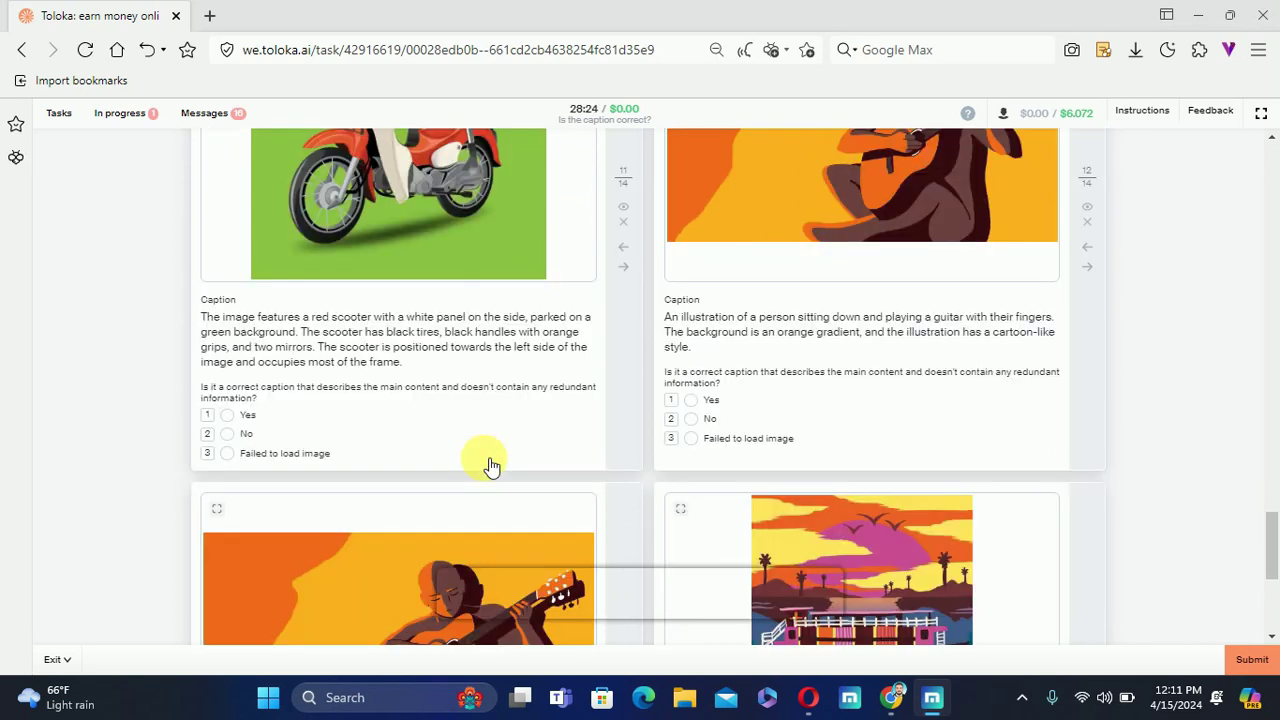
scroll(490, 465, up, 2)
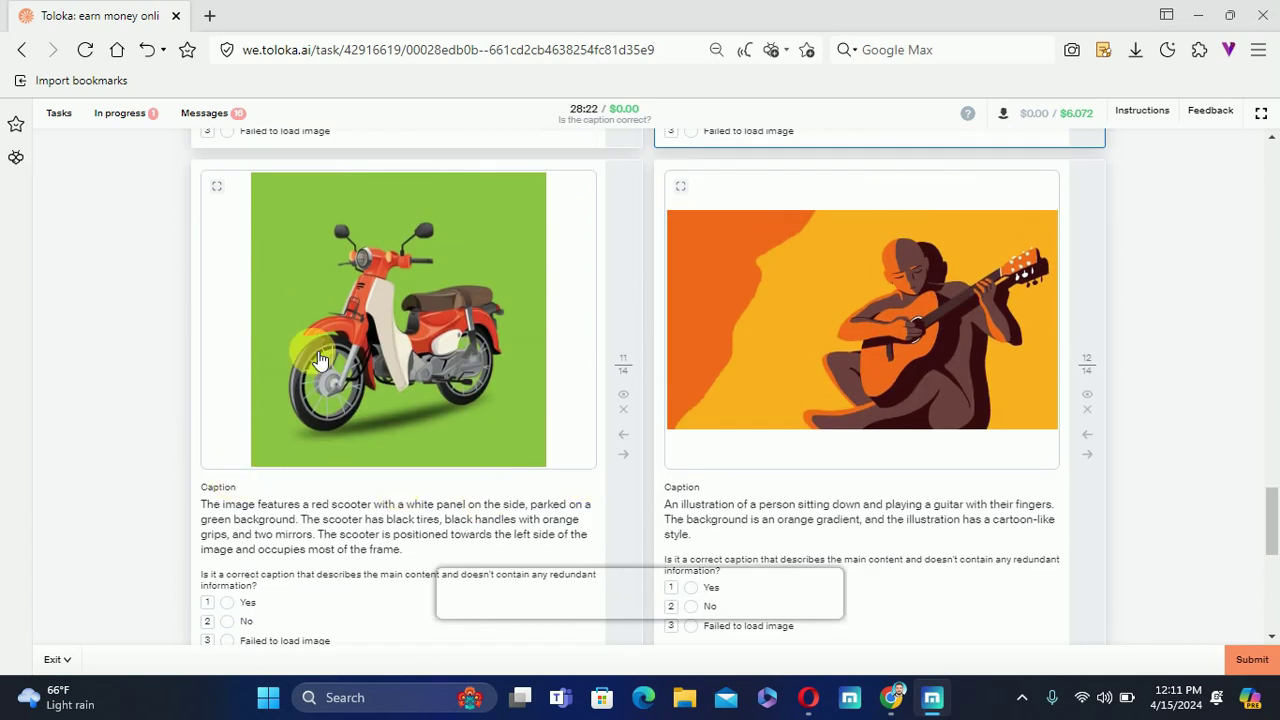
drag(200, 503, 335, 565)
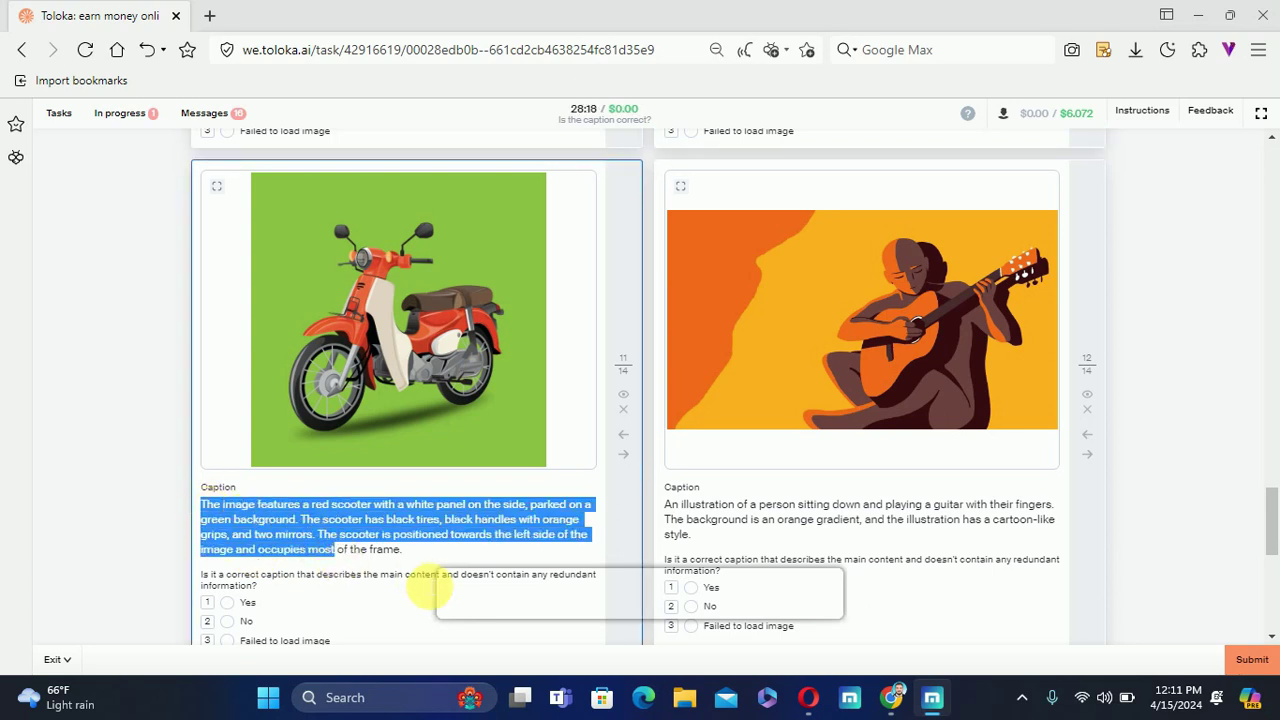
click(440, 562)
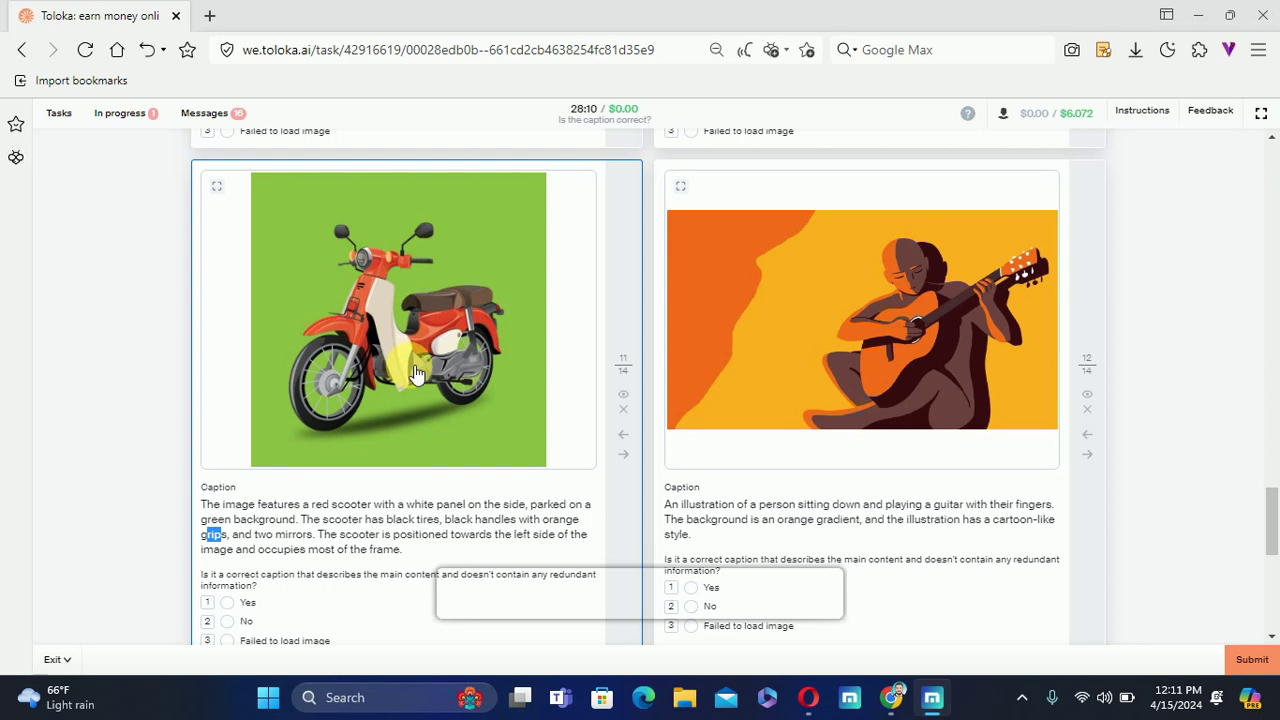
scroll(247, 541, down, 2)
click(227, 433)
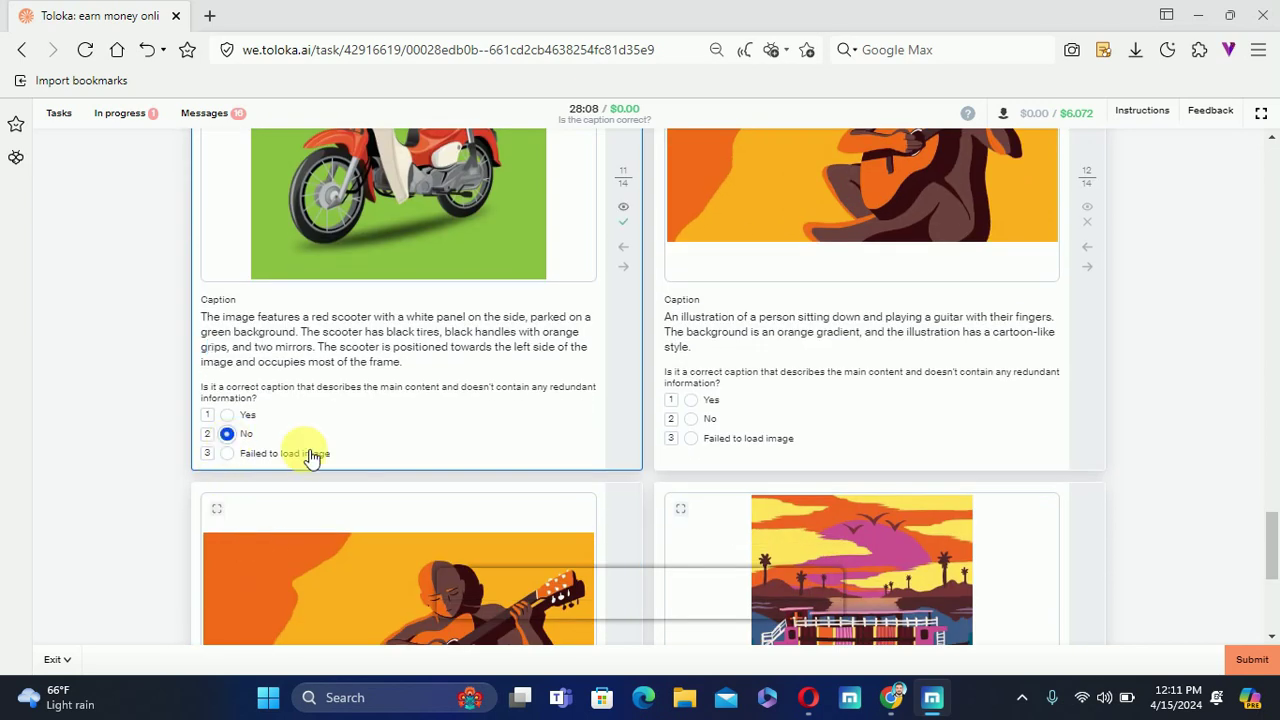
Mark item 12's guitar caption as incorrect
scroll(777, 503, up, 2)
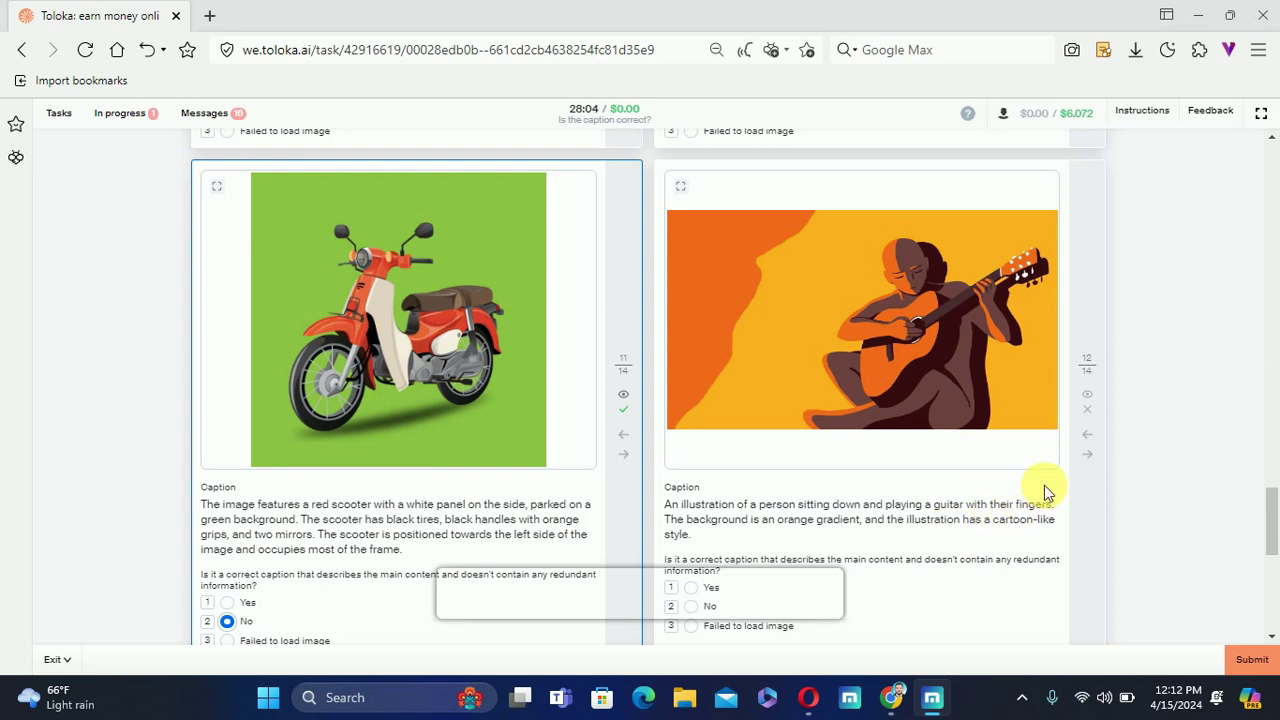
scroll(1045, 485, down, 2)
scroll(1045, 485, up, 2)
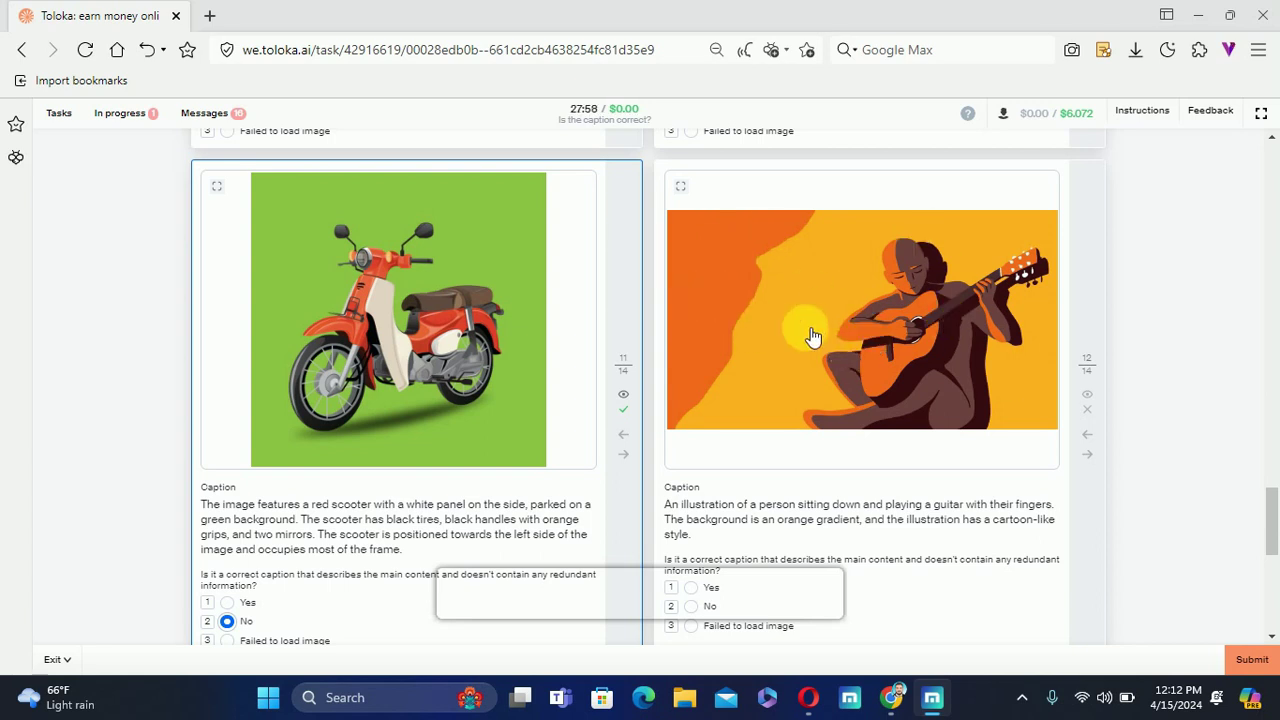
scroll(1272, 524, down, 1)
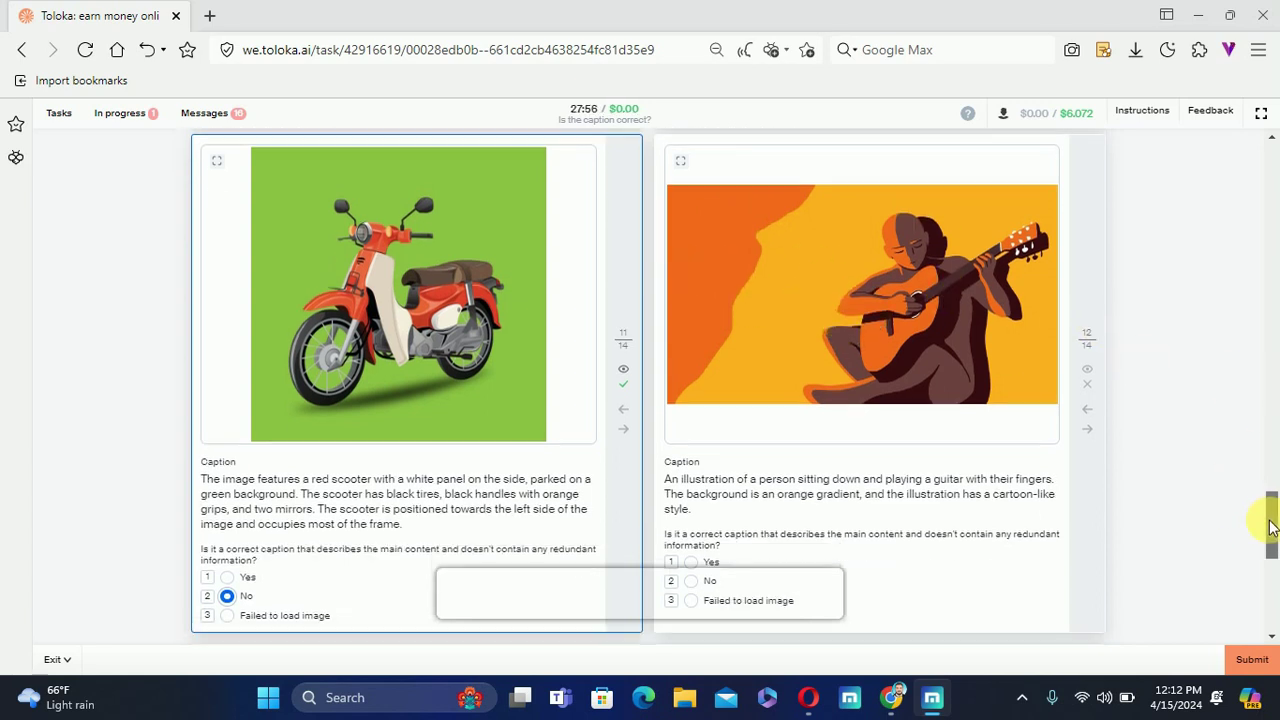
click(684, 594)
click(698, 585)
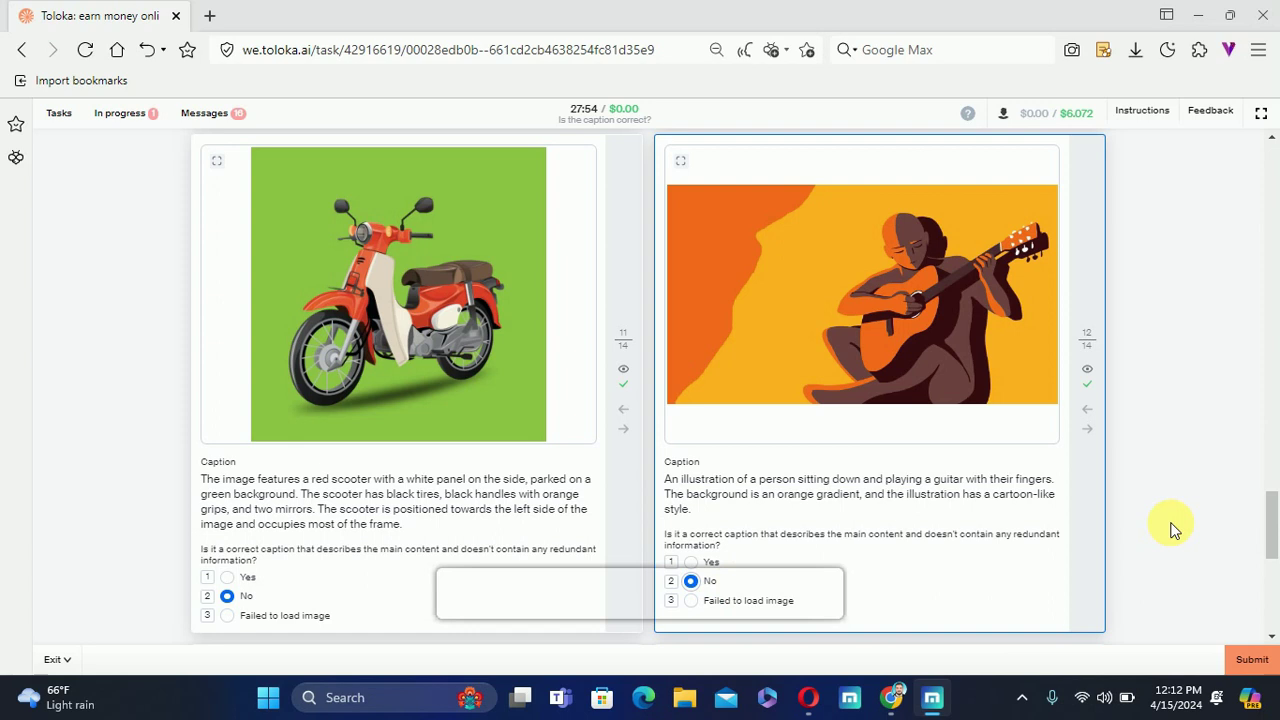
Mark item 13's guitar and item 14's boat captions correct, then submit the set
scroll(1170, 526, down, 5)
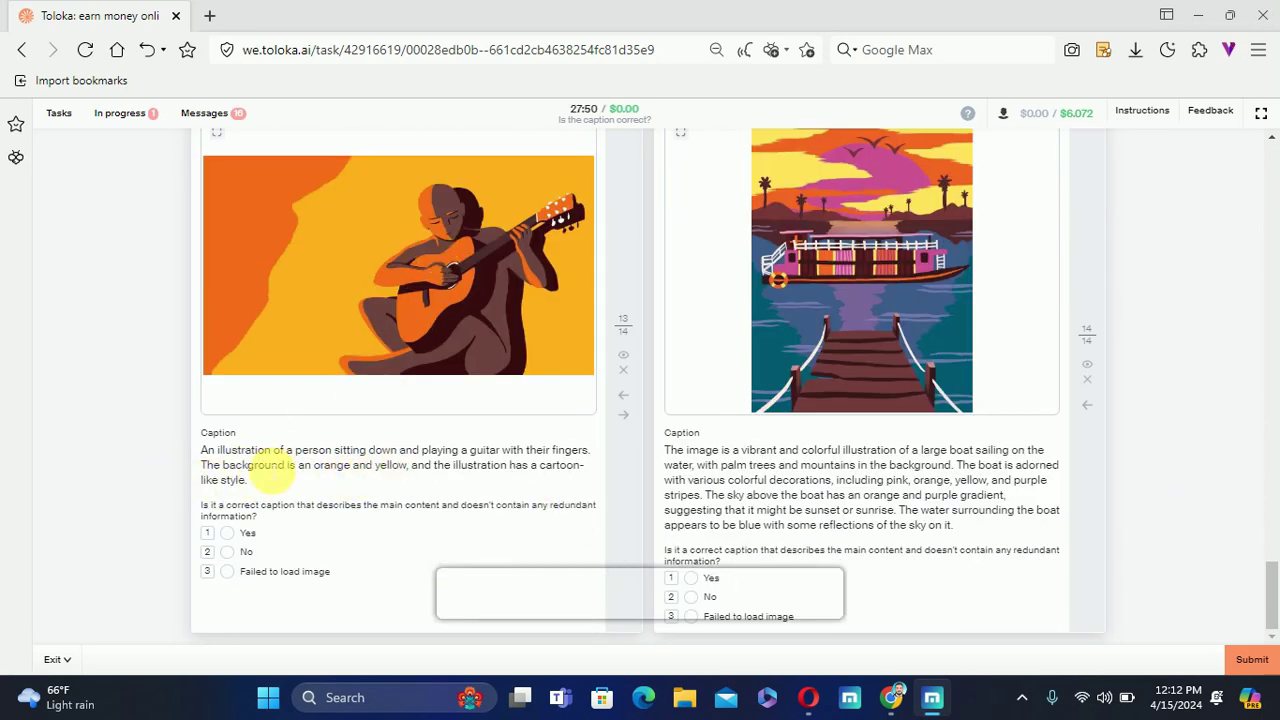
click(236, 535)
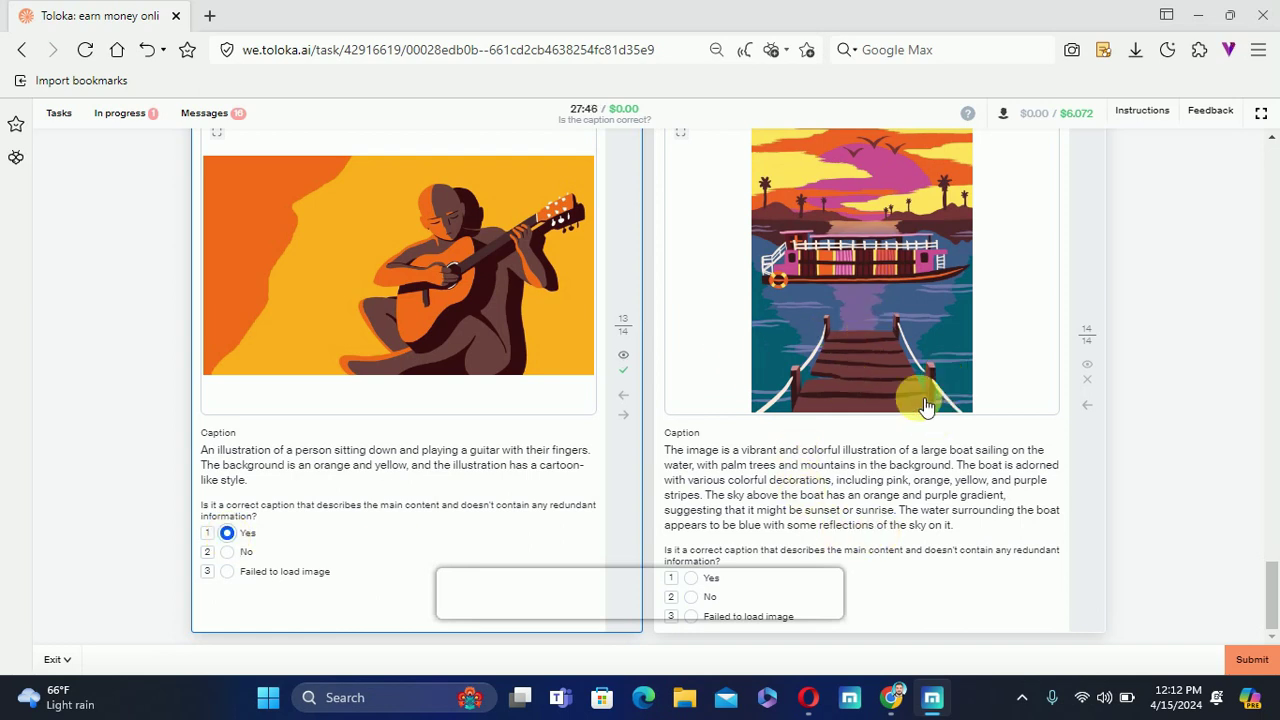
click(849, 212)
click(778, 446)
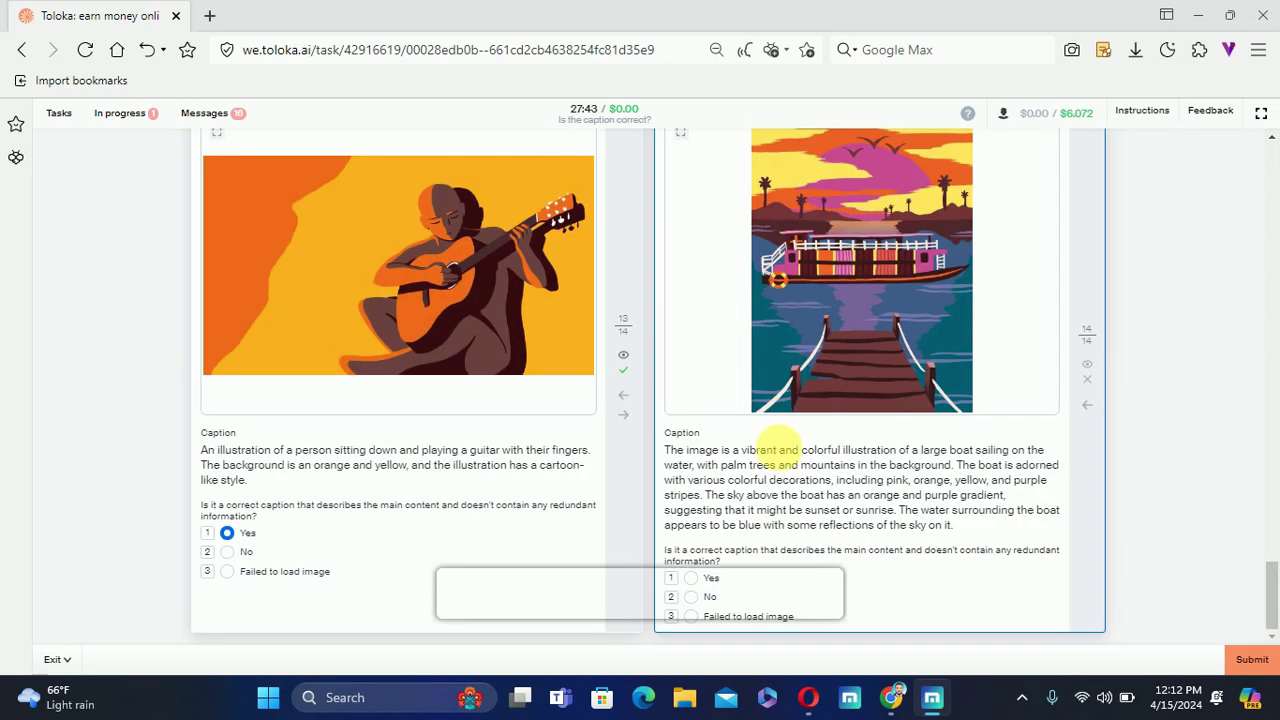
click(701, 578)
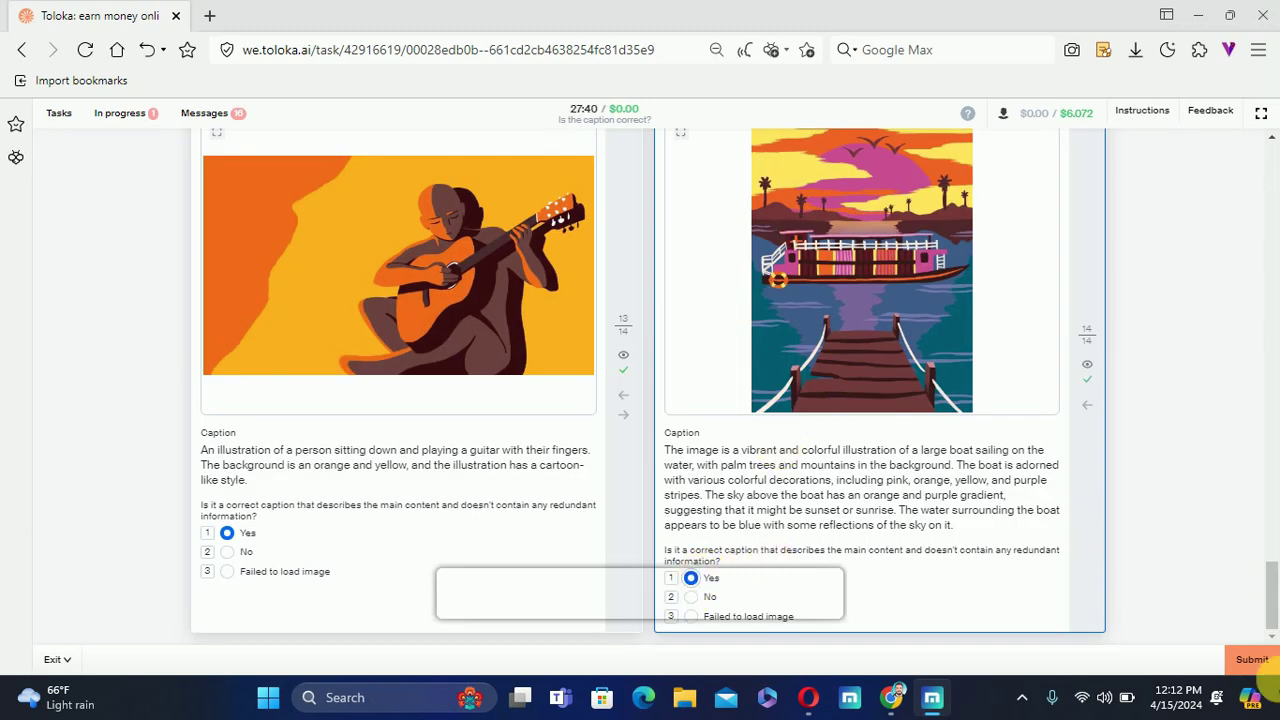
click(1252, 659)
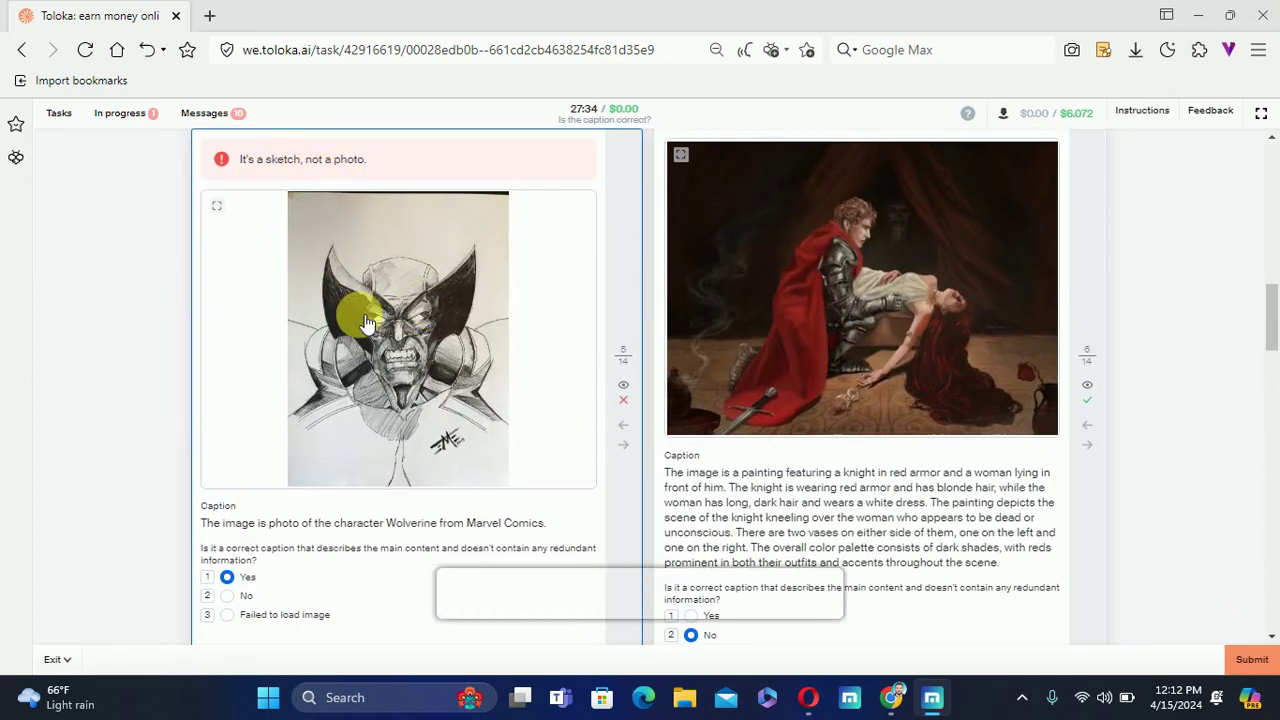
Switch item 5's Wolverine sketch caption answer from Yes to No
scroll(365, 322, down, 2)
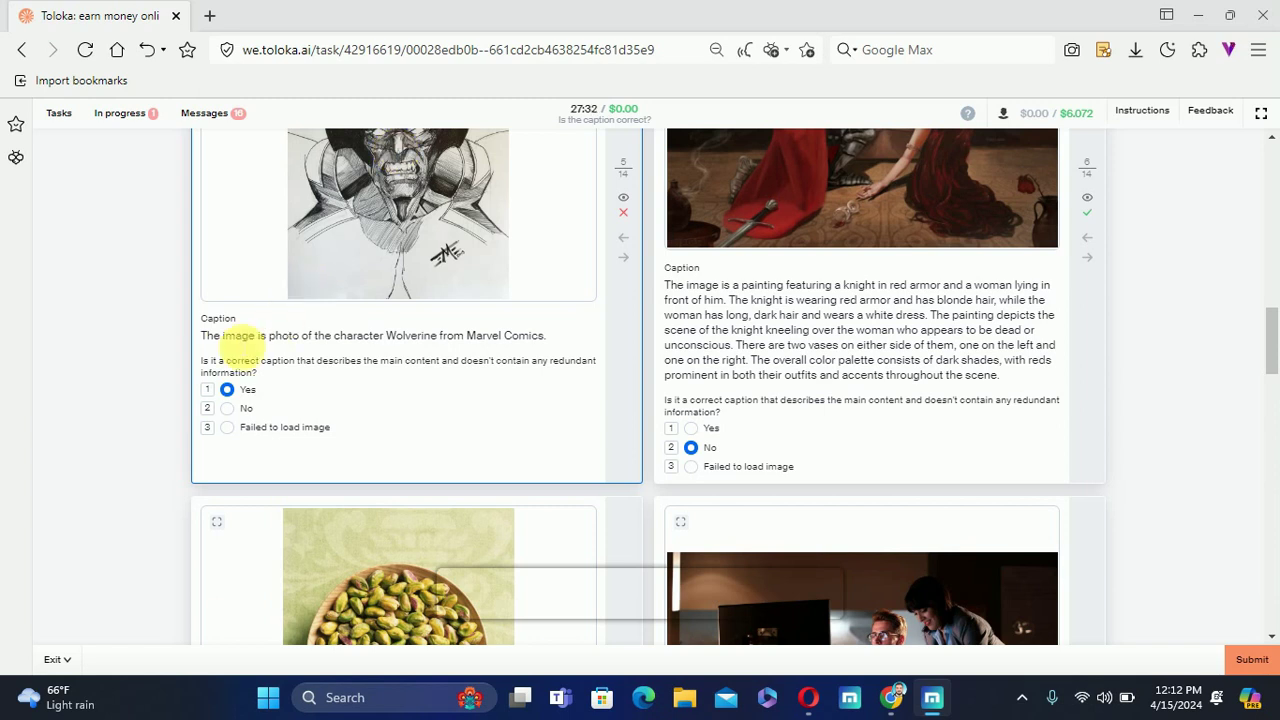
drag(213, 336, 256, 337)
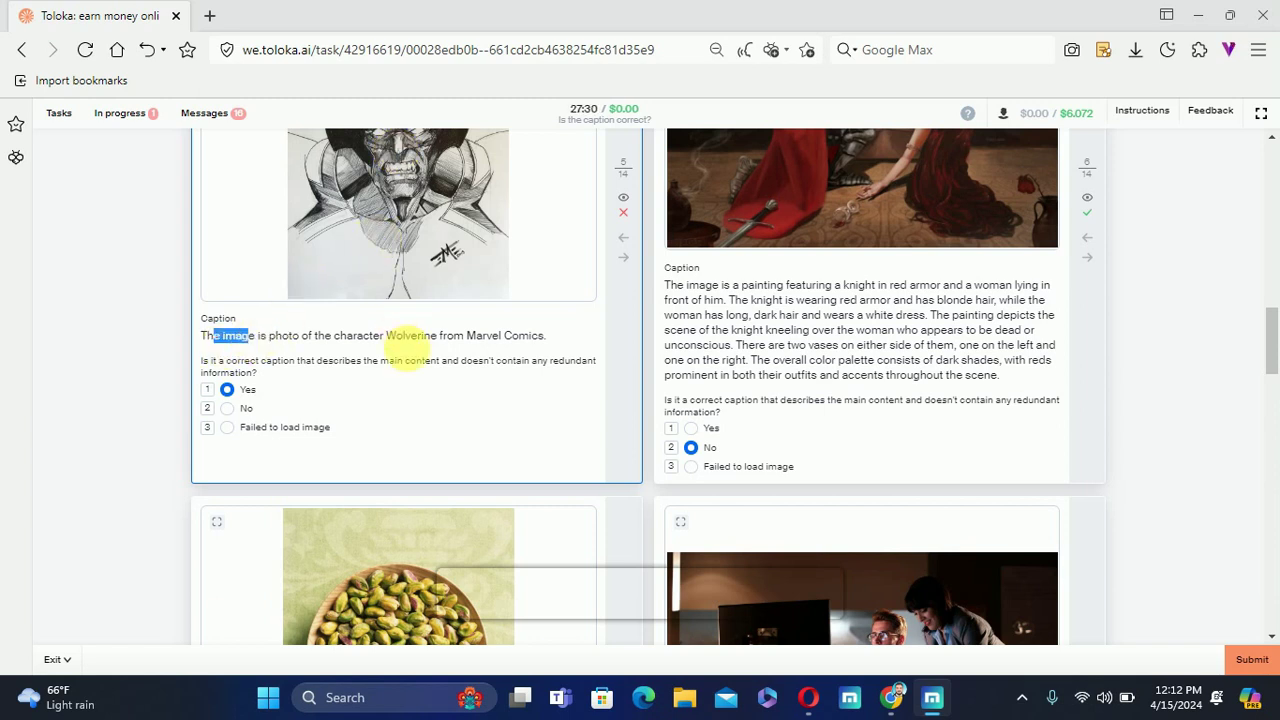
click(227, 408)
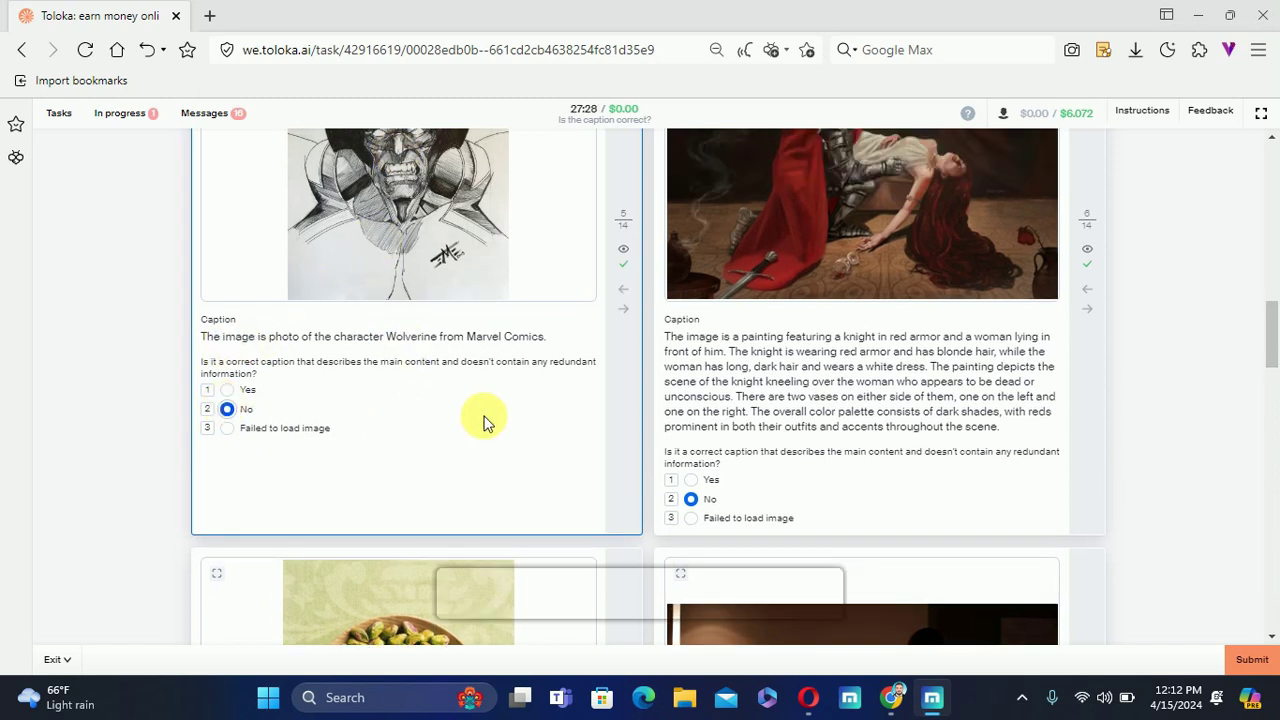
Review item 14's feedback note that the sky has no gradient
scroll(486, 423, down, 6)
scroll(486, 423, down, 10)
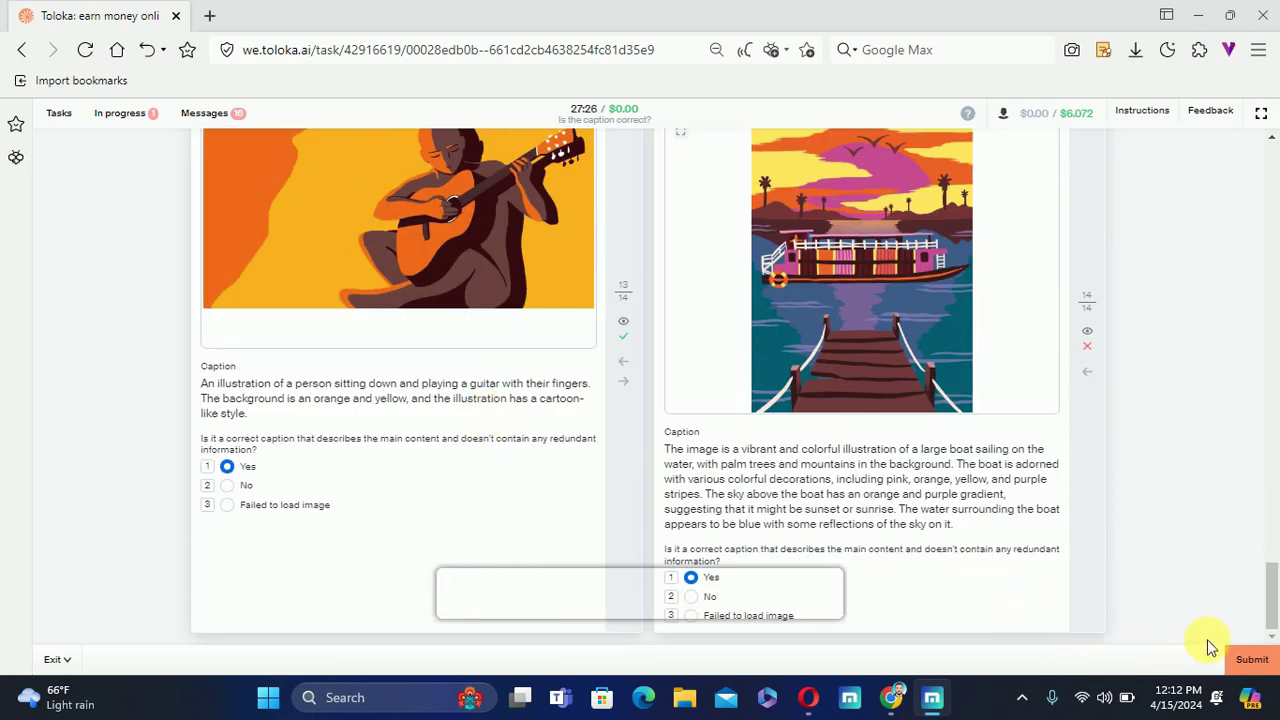
scroll(950, 511, up, 2)
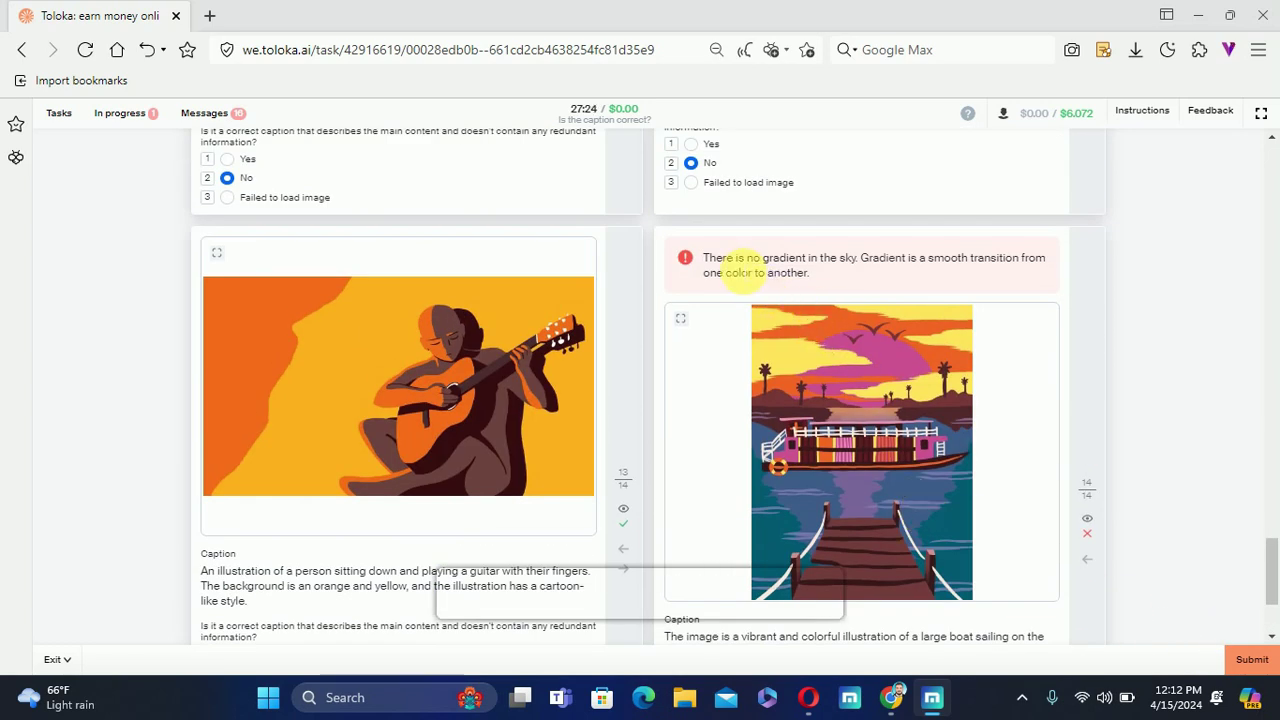
drag(713, 256, 862, 260)
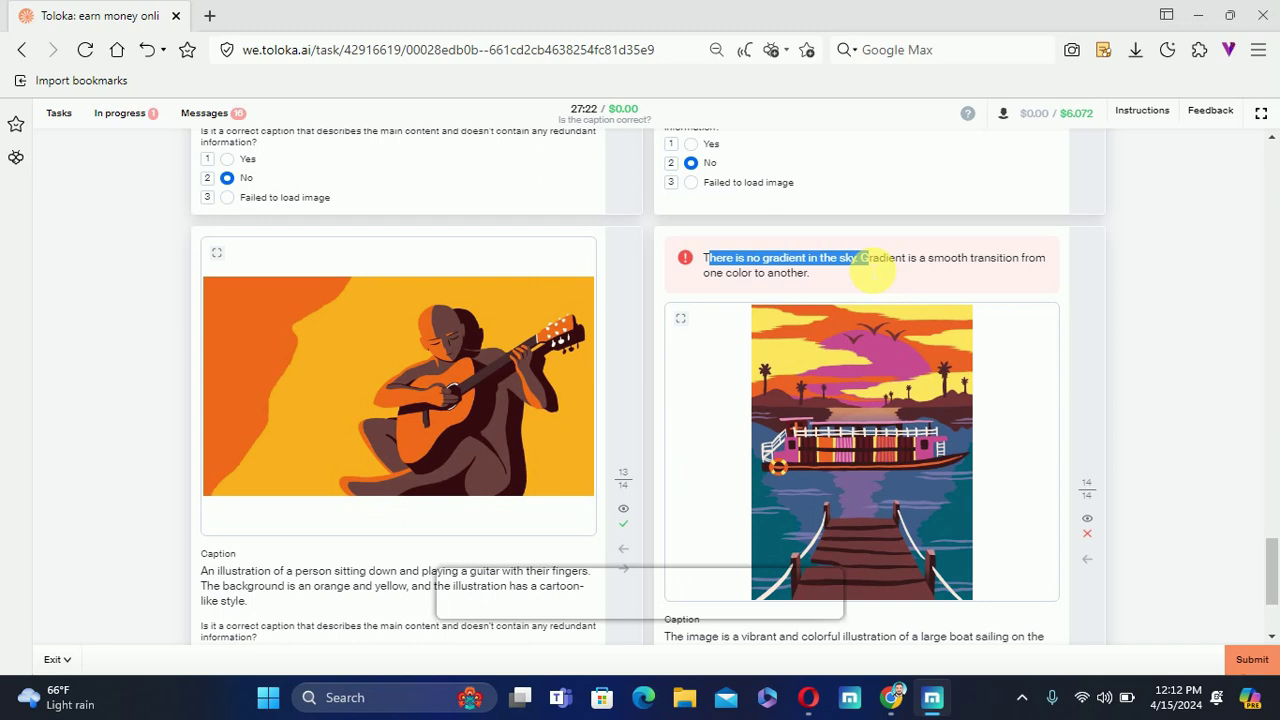
click(1074, 290)
scroll(1073, 290, down, 2)
click(710, 580)
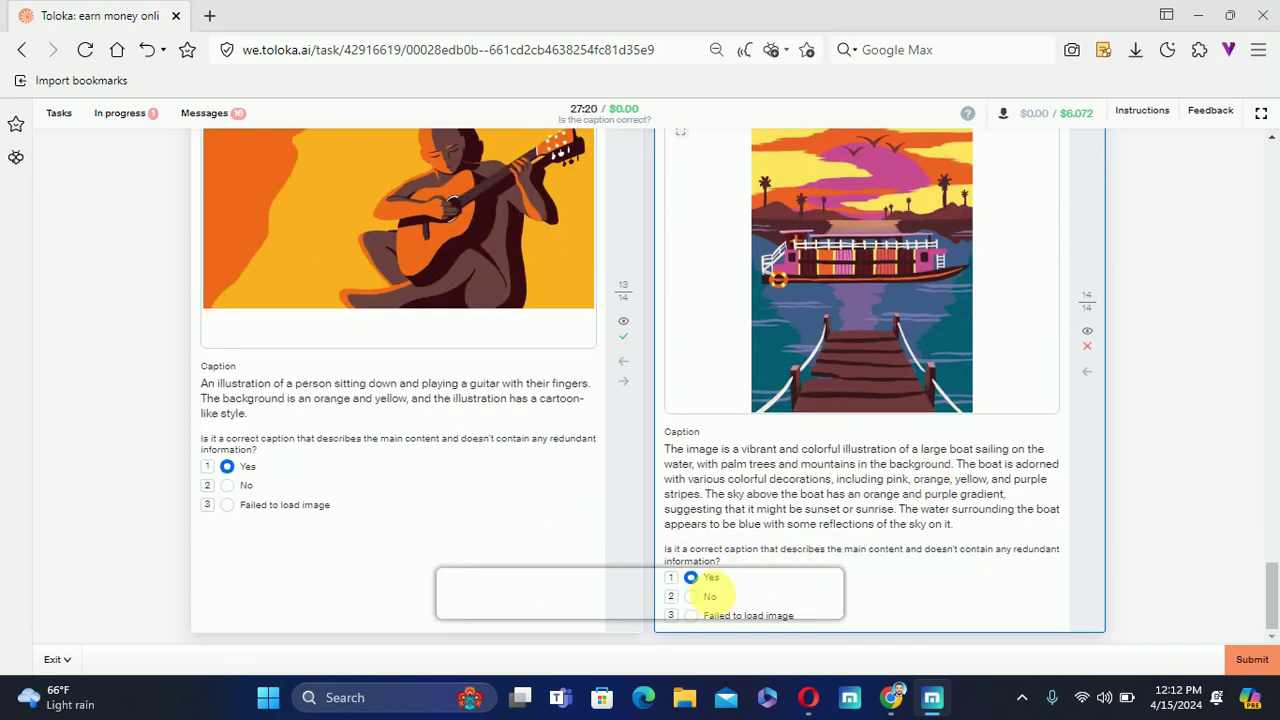